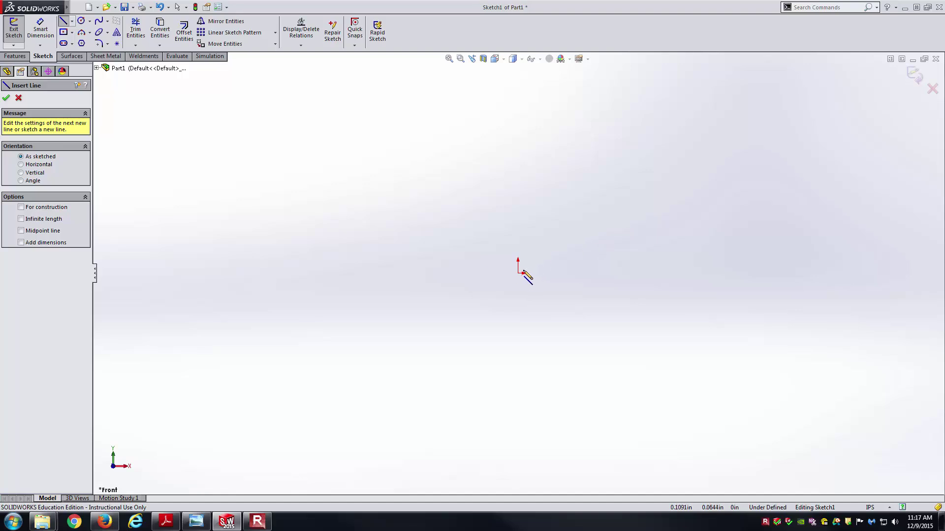
# - Sketch two end-to-end horizontal lines from the origin, the first about 2.12 in long, and two inclined lines forming a triangle above the second
pyautogui.click(624, 273)
pyautogui.click(720, 273)
pyautogui.click(668, 212)
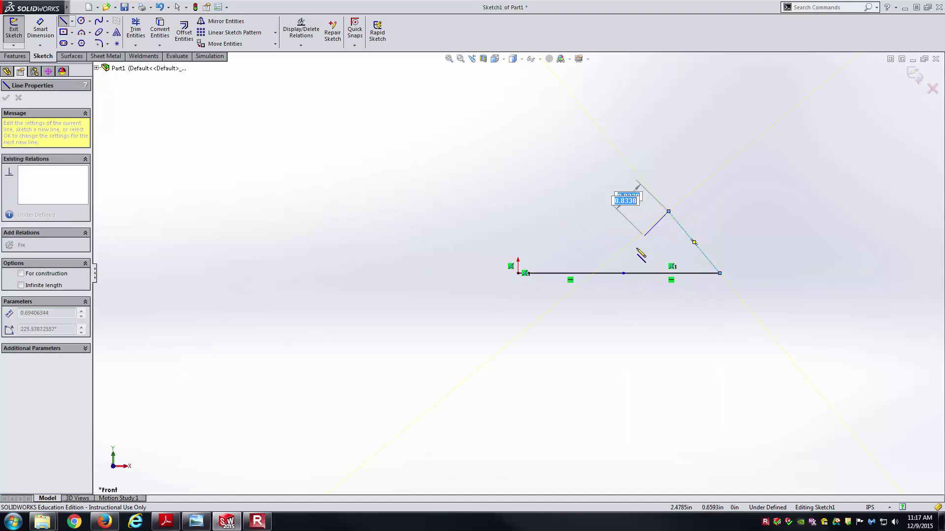
pyautogui.click(623, 273)
pyautogui.hotkey('ctrl', 'z')
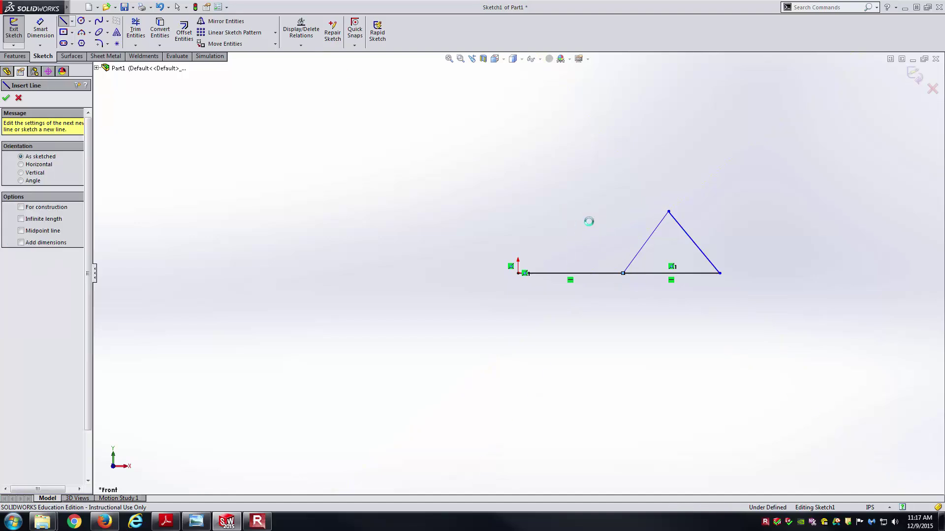
pyautogui.scroll(-4, 627, 274)
pyautogui.press('Escape')
pyautogui.press('Escape')
pyautogui.moveTo(546, 241); pyautogui.dragTo(620, 312)
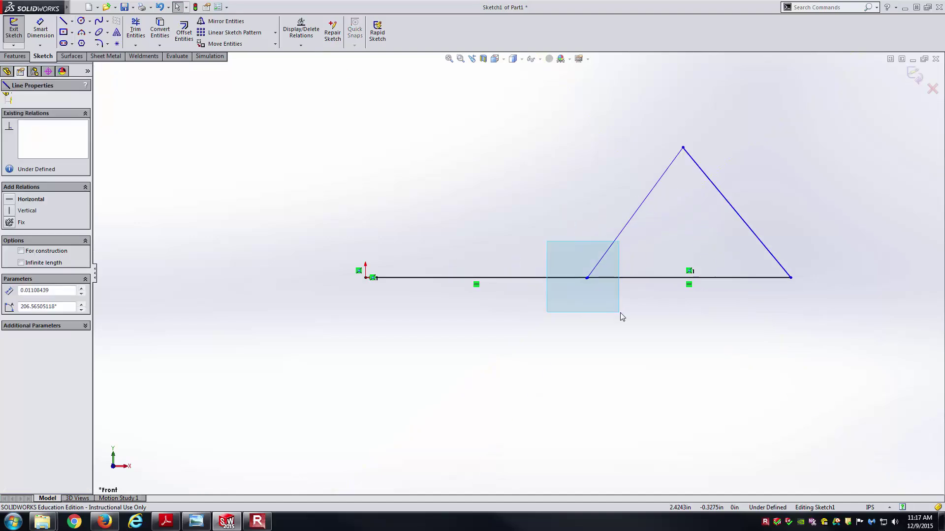
pyautogui.click(609, 314)
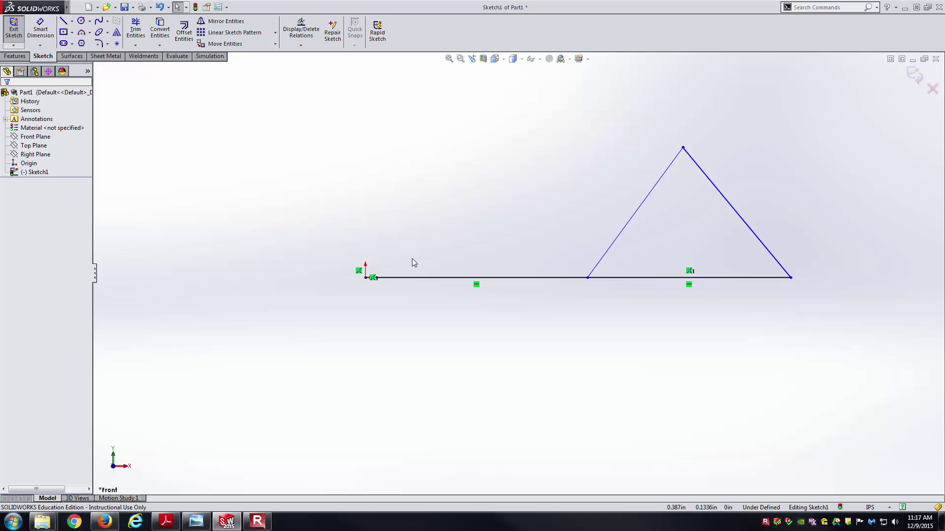
# - Sketch the left inclined member from the origin, the horizontal top chord, and the diagonal from the left top node to the middle bottom node
pyautogui.moveTo(439, 222); pyautogui.dragTo(433, 221, button='right')
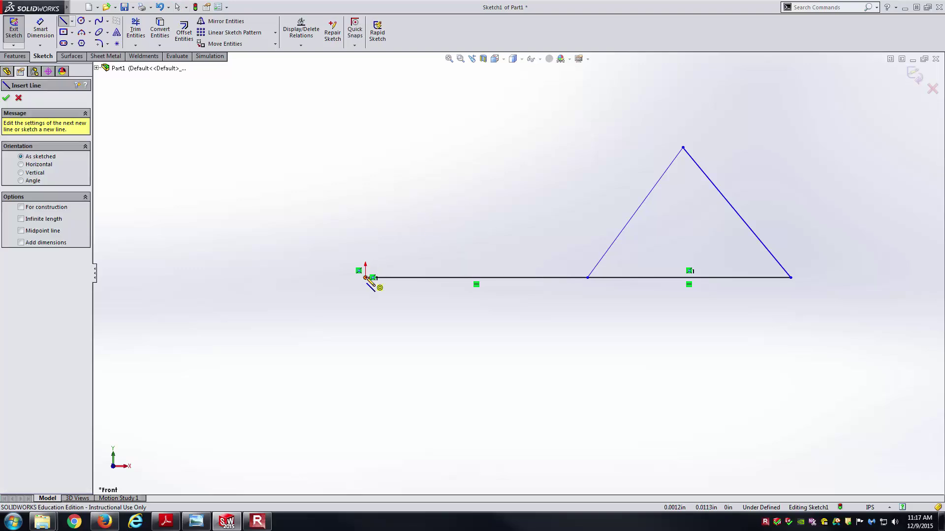
pyautogui.click(443, 147)
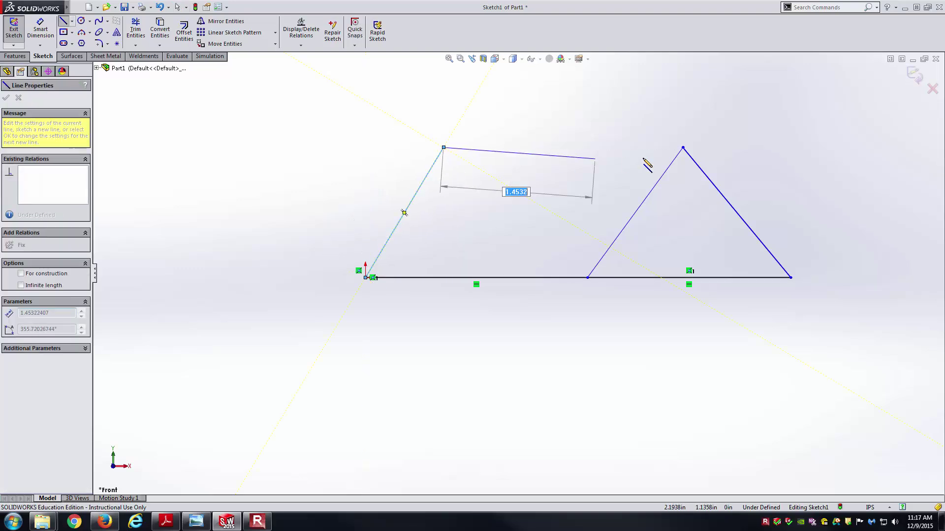
pyautogui.doubleClick(684, 147)
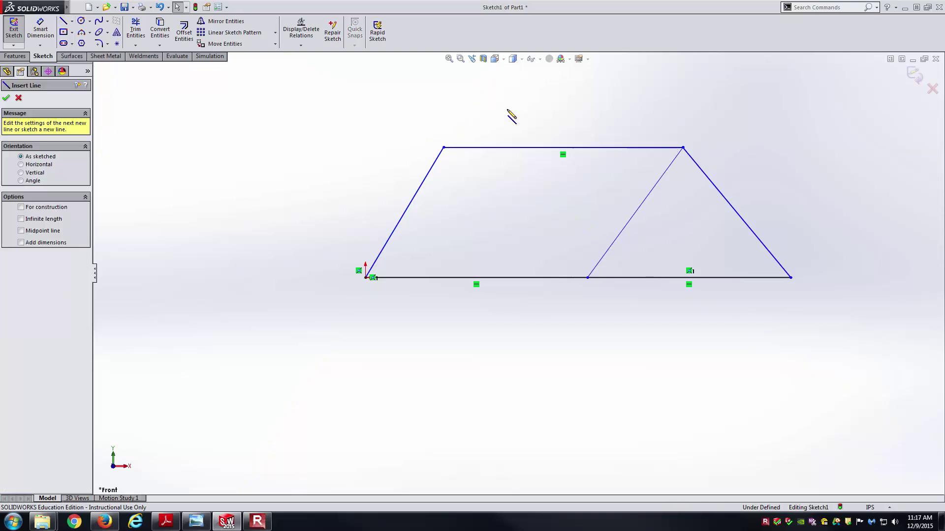
pyautogui.click(443, 147)
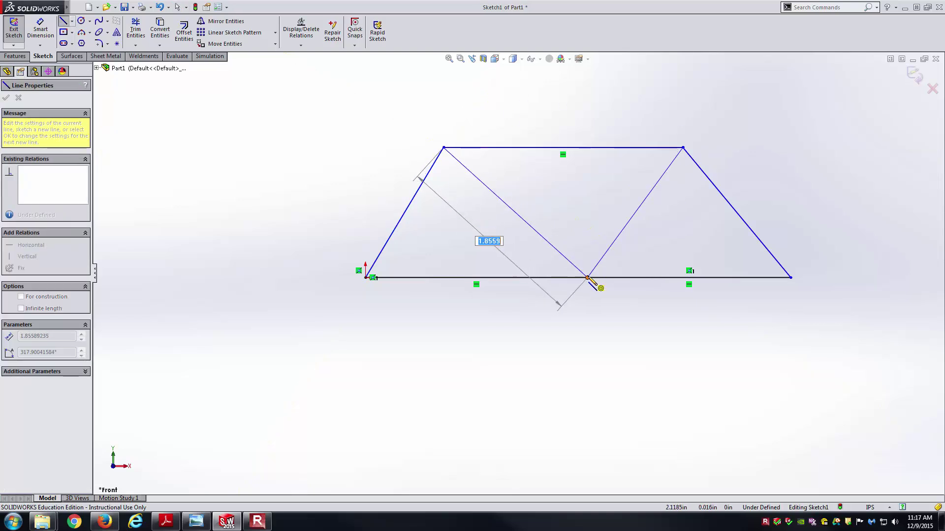
pyautogui.doubleClick(587, 277)
pyautogui.press('Escape')
pyautogui.scroll(2, 561, 344)
pyautogui.scroll(-1, 697, 215)
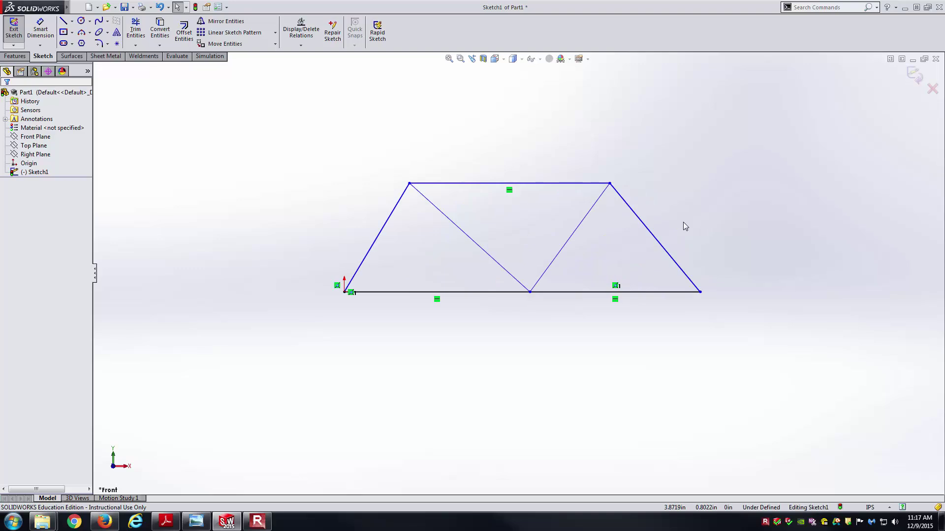
# - Check the truss diagram image and dimension both bottom chord segments to 60 in each
pyautogui.moveTo(493, 354); pyautogui.dragTo(487, 318, button='right')
pyautogui.click(196, 522)
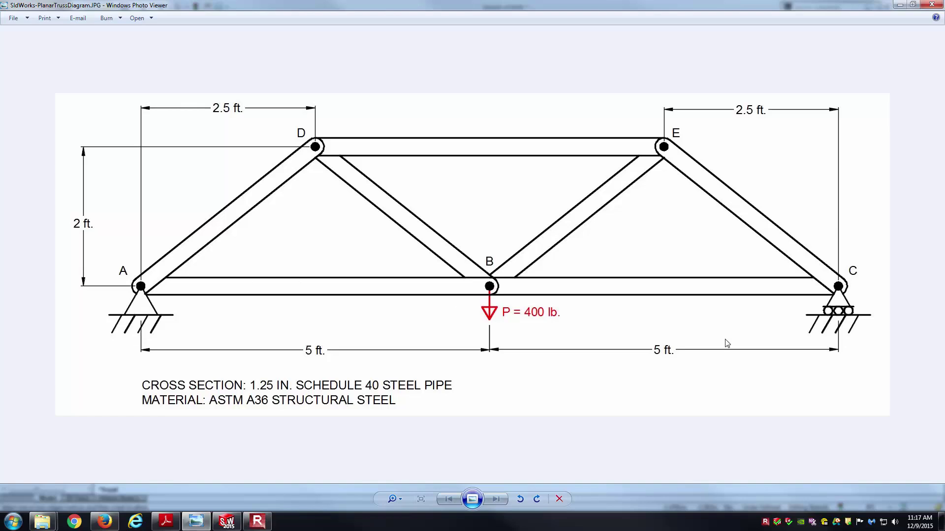
pyautogui.click(193, 518)
pyautogui.click(452, 292)
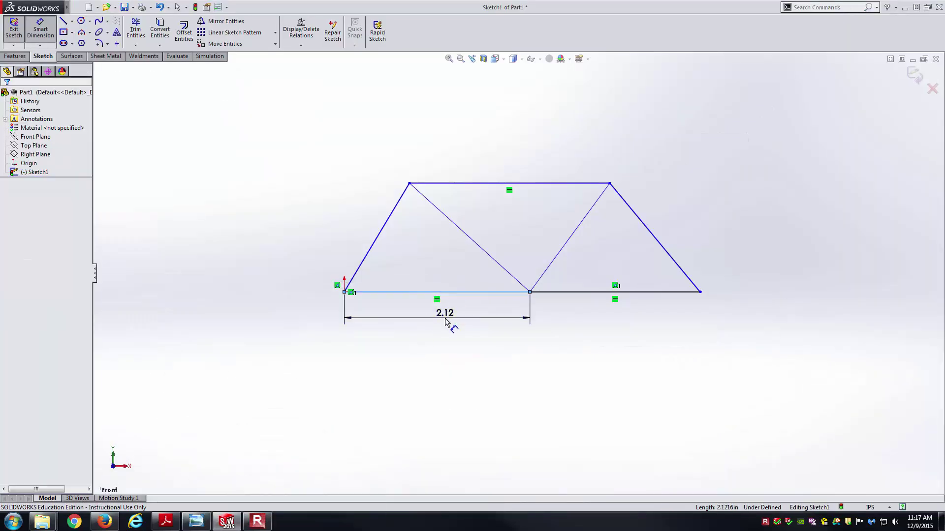
pyautogui.click(448, 319)
pyautogui.write('60')
pyautogui.press('Return')
pyautogui.click(647, 292)
pyautogui.click(633, 328)
pyautogui.write('60')
pyautogui.press('Return')
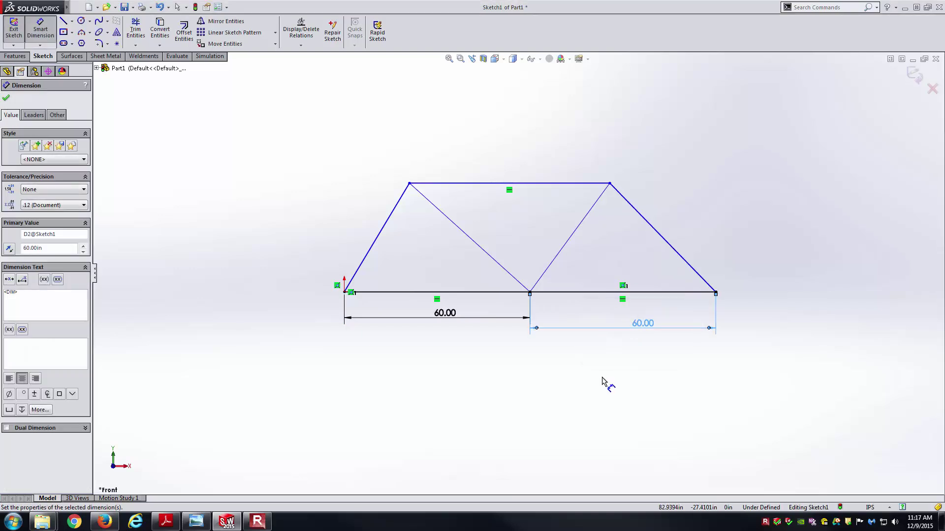
# - Check the truss diagram again and dimension the height between the top and bottom chords to 24 in
pyautogui.hotkey('alt', 'Tab')
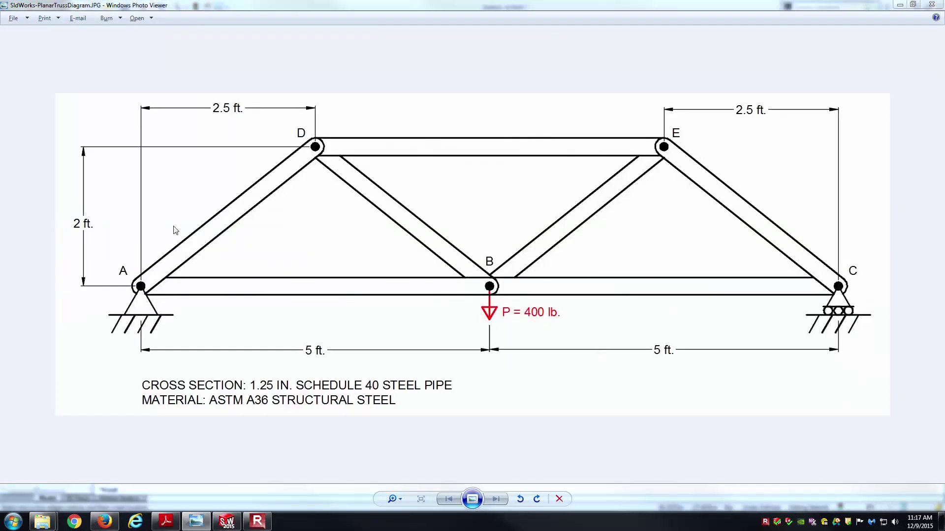
pyautogui.hotkey('alt', 'Tab')
pyautogui.click(510, 186)
pyautogui.click(716, 291)
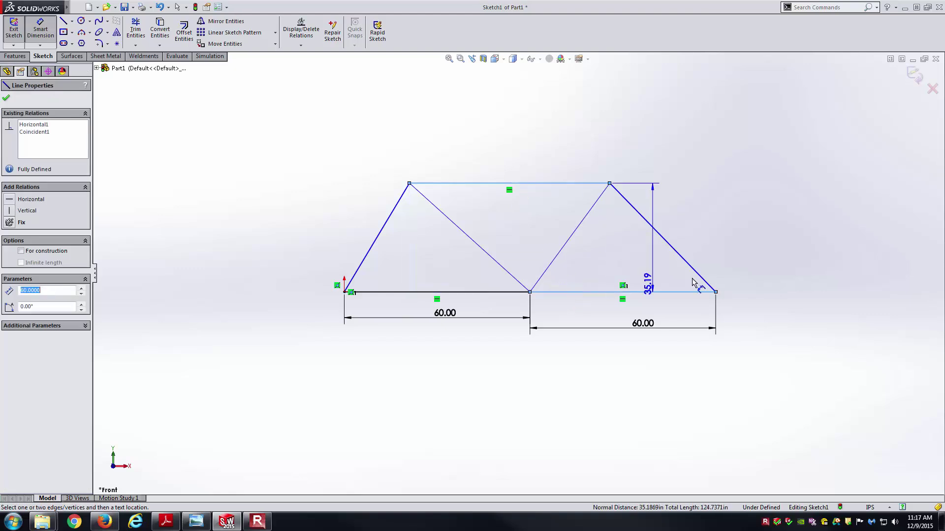
pyautogui.click(761, 246)
pyautogui.write('24')
pyautogui.press('Return')
pyautogui.press('Escape')
# - Consult the truss diagram and dimension the horizontal distance from the origin to the left top node as 30 in
pyautogui.hotkey('alt', 'Tab')
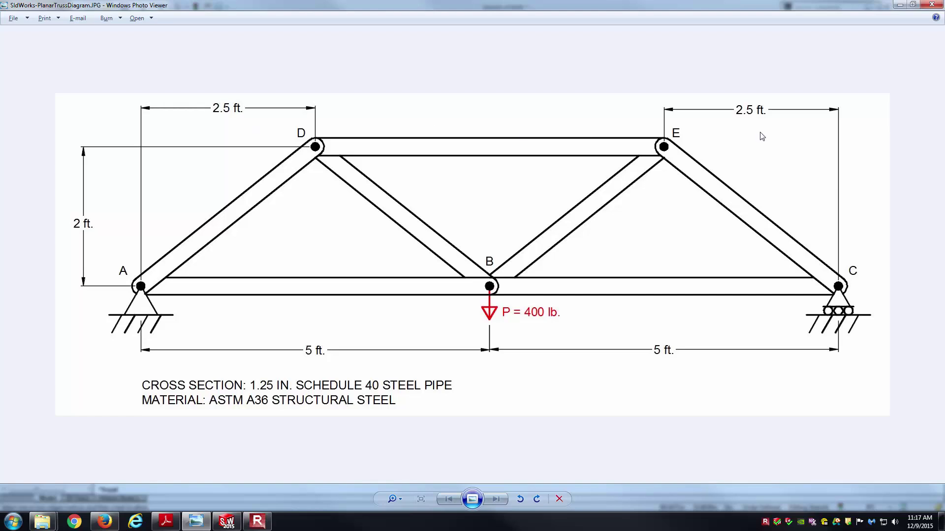
pyautogui.hotkey('alt', 'Tab')
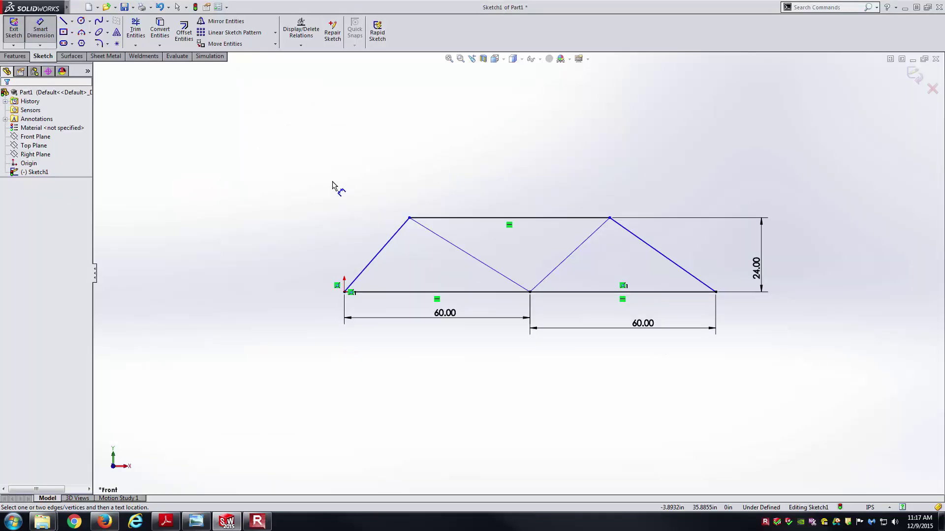
pyautogui.click(350, 293)
pyautogui.click(409, 219)
pyautogui.click(371, 196)
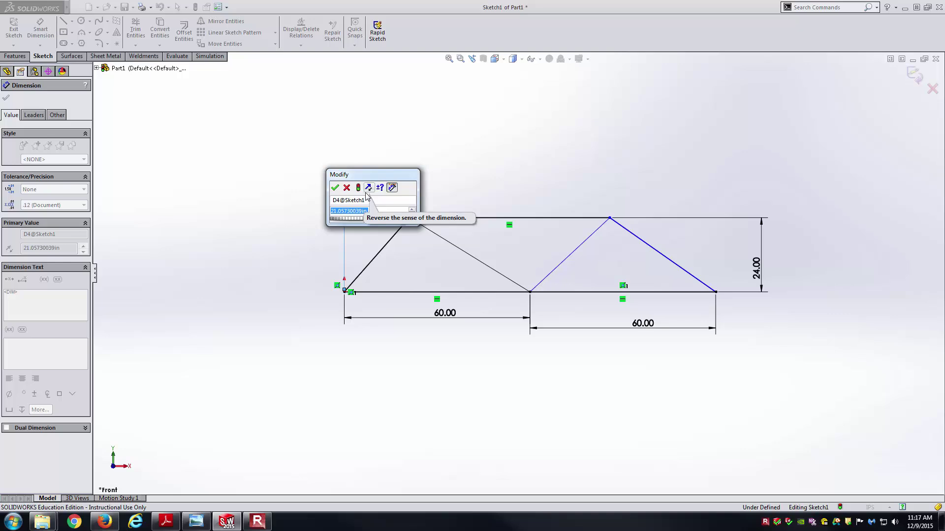
pyautogui.write('30')
pyautogui.press('Return')
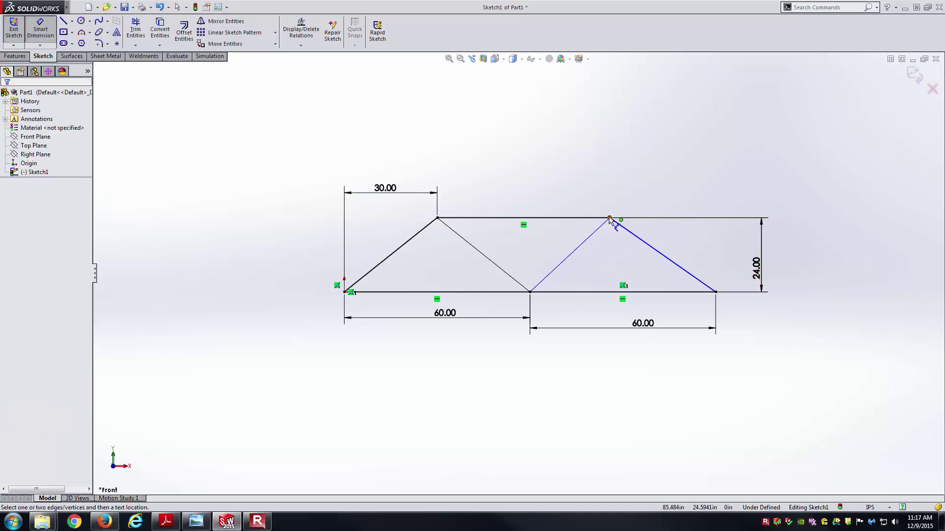
# - Dimension the horizontal distance between the right top node and the right bottom end as 30 in
pyautogui.click(610, 218)
pyautogui.click(716, 292)
pyautogui.click(612, 192)
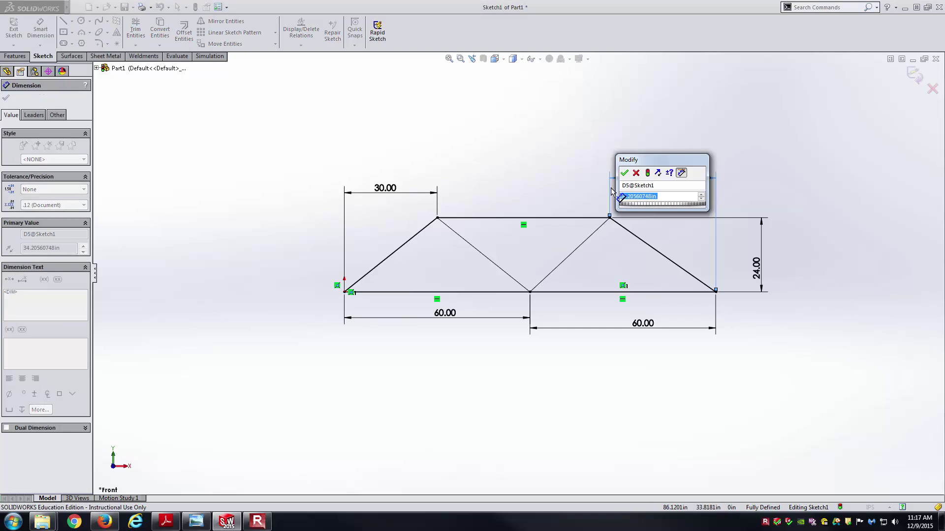
pyautogui.write('30')
pyautogui.press('Return')
pyautogui.press('Escape')
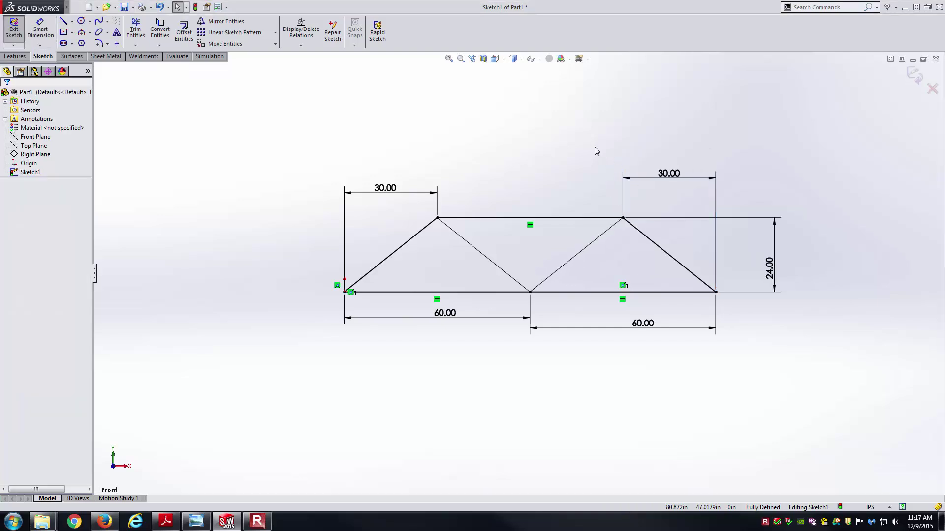
# - Exit the truss sketch and show it in isometric view
pyautogui.press('f')
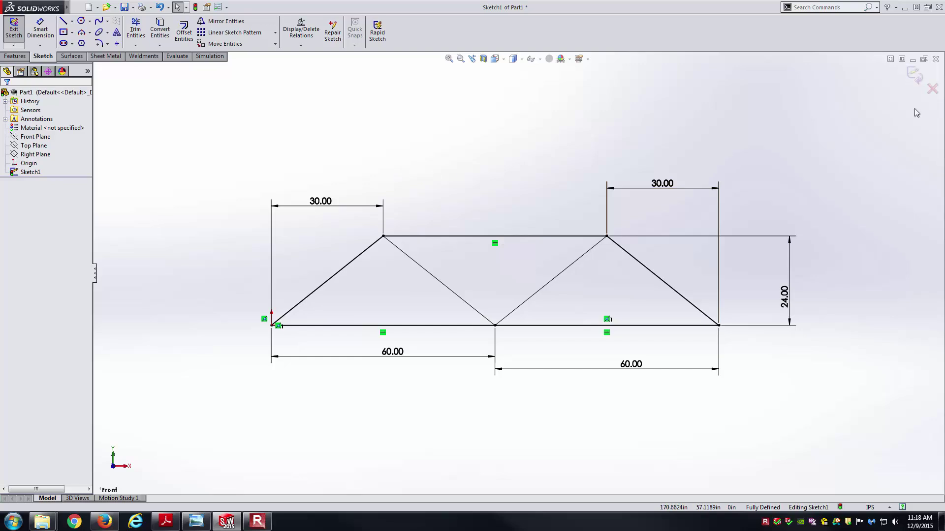
pyautogui.click(915, 75)
pyautogui.press('f')
pyautogui.hotkey('ctrl', '7')
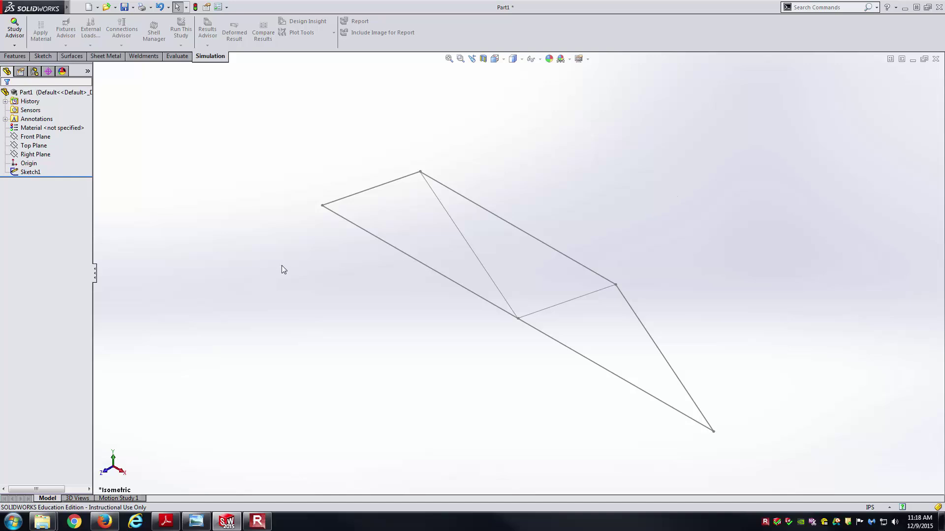
# - Hide the Sheet Metal and Surfaces command sets from the CommandManager
pyautogui.click(143, 57)
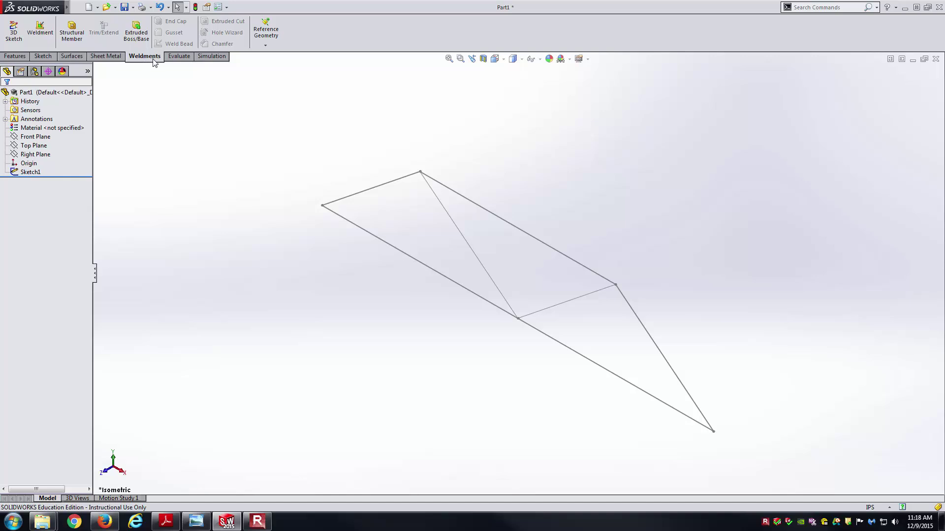
pyautogui.rightClick(174, 56)
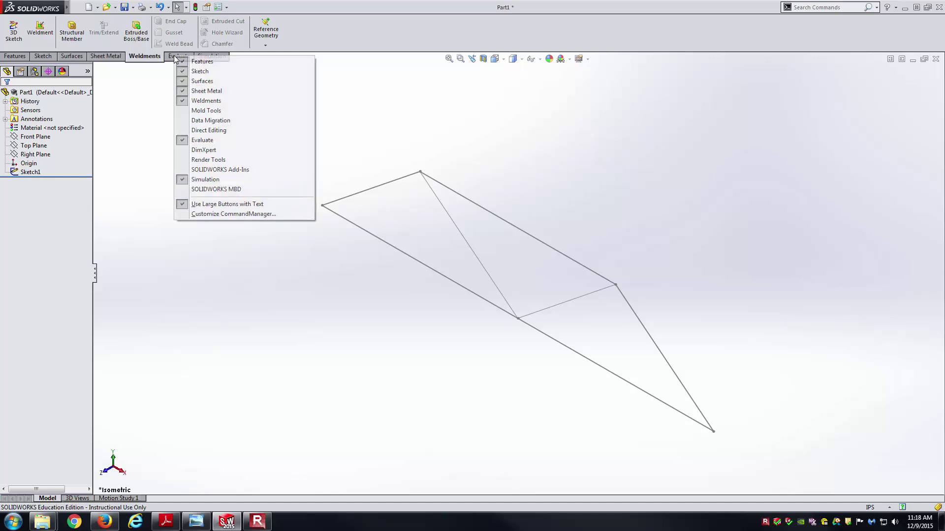
pyautogui.click(200, 91)
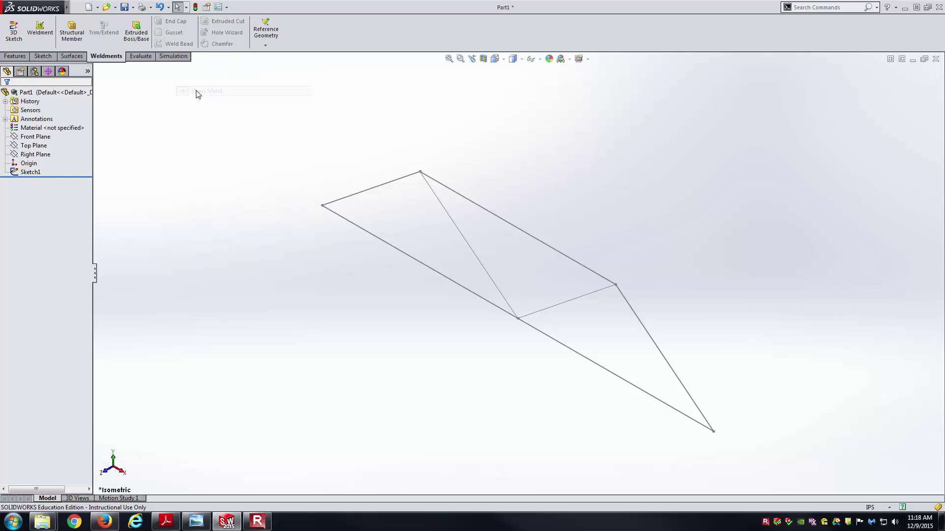
pyautogui.rightClick(99, 56)
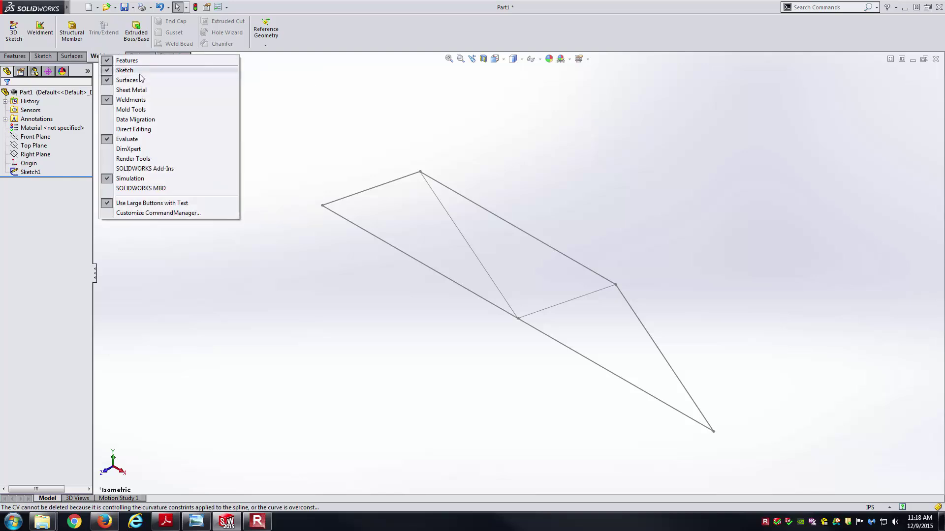
pyautogui.click(147, 80)
# - Hide the Weldments command set from the CommandManager, restore it, and show its commands
pyautogui.rightClick(93, 58)
pyautogui.click(115, 104)
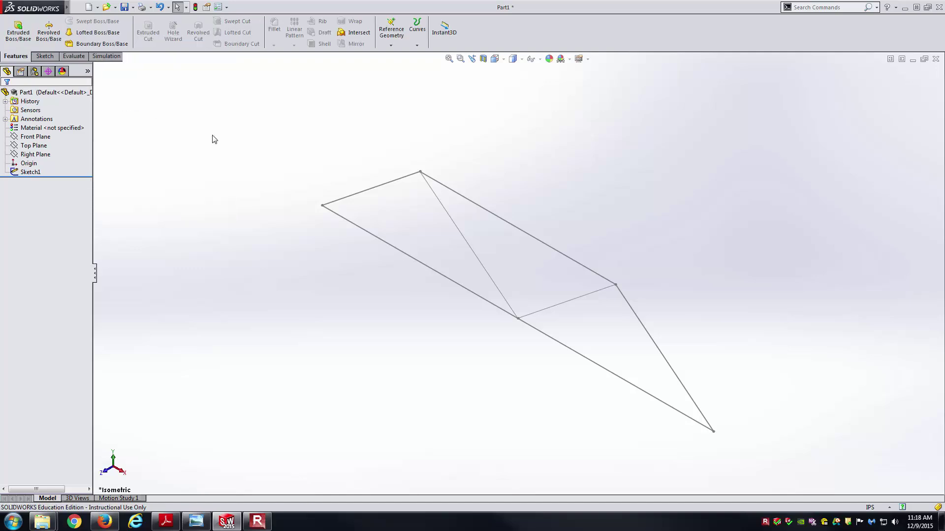
pyautogui.rightClick(82, 59)
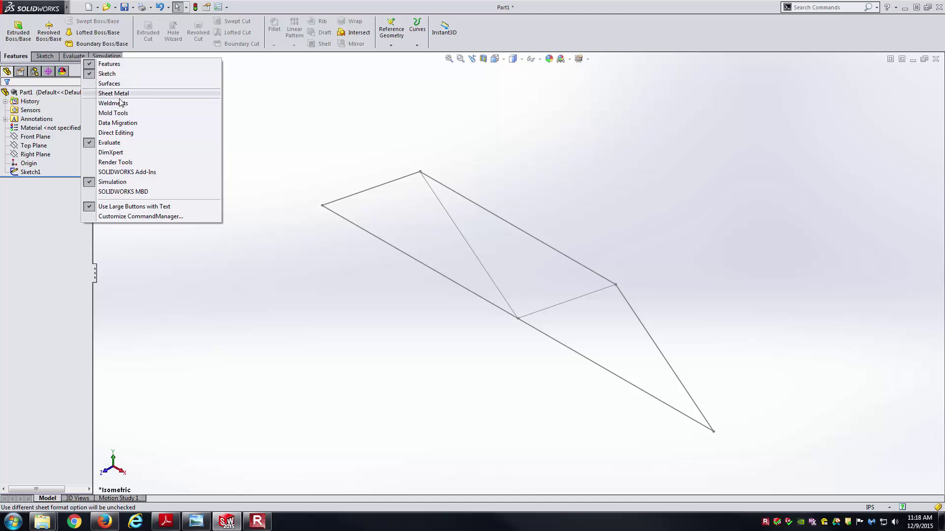
pyautogui.click(118, 104)
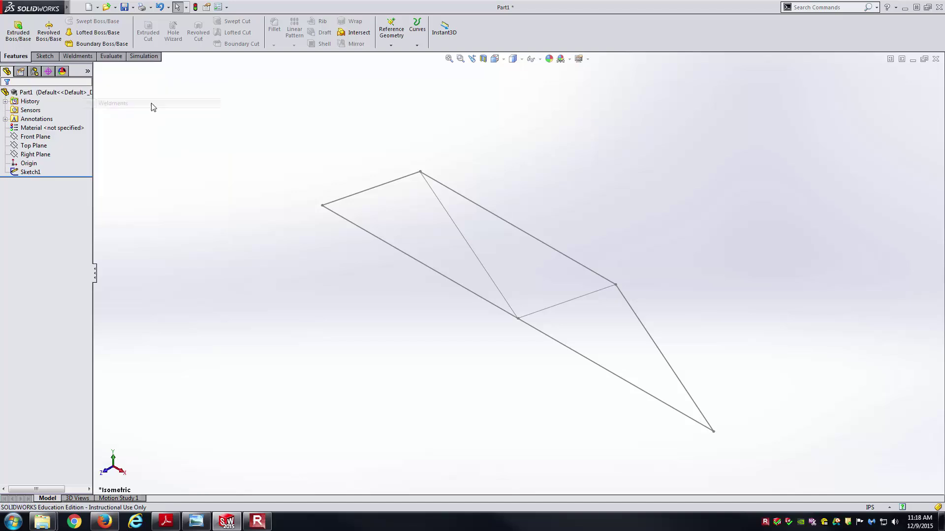
pyautogui.click(79, 56)
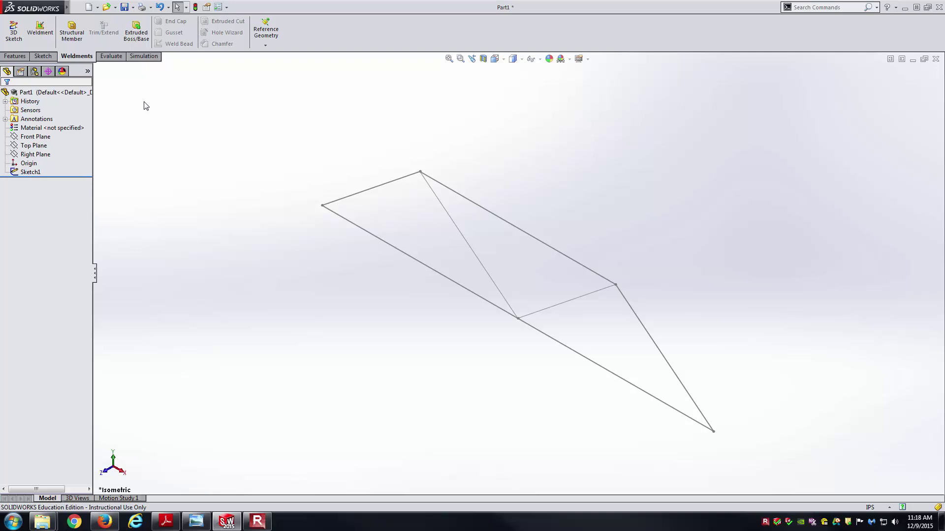
# - Start a structural member with the ansi inch standard, pipe type and 1.25 SCH40 PIPE size
pyautogui.click(79, 34)
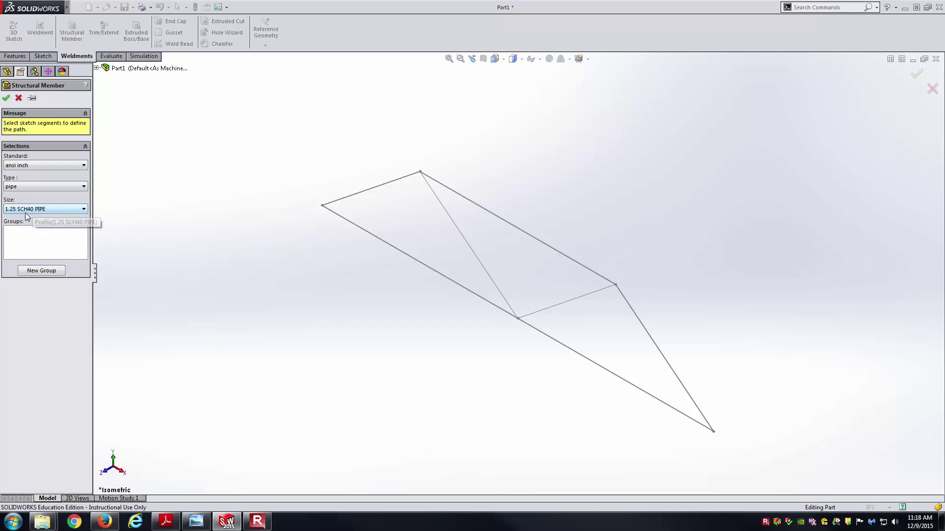
pyautogui.click(39, 165)
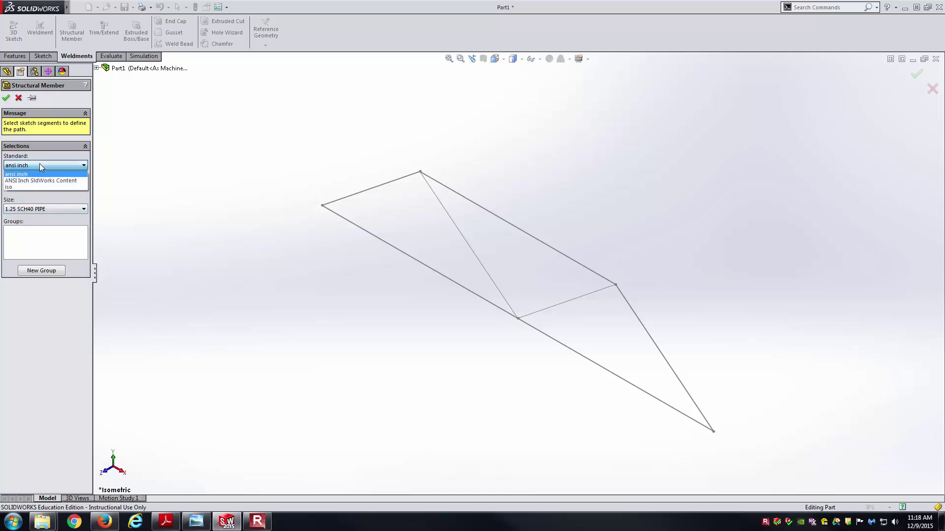
pyautogui.click(39, 165)
pyautogui.click(40, 165)
pyautogui.click(39, 165)
pyautogui.click(40, 186)
pyautogui.click(40, 186)
pyautogui.click(37, 211)
pyautogui.click(38, 211)
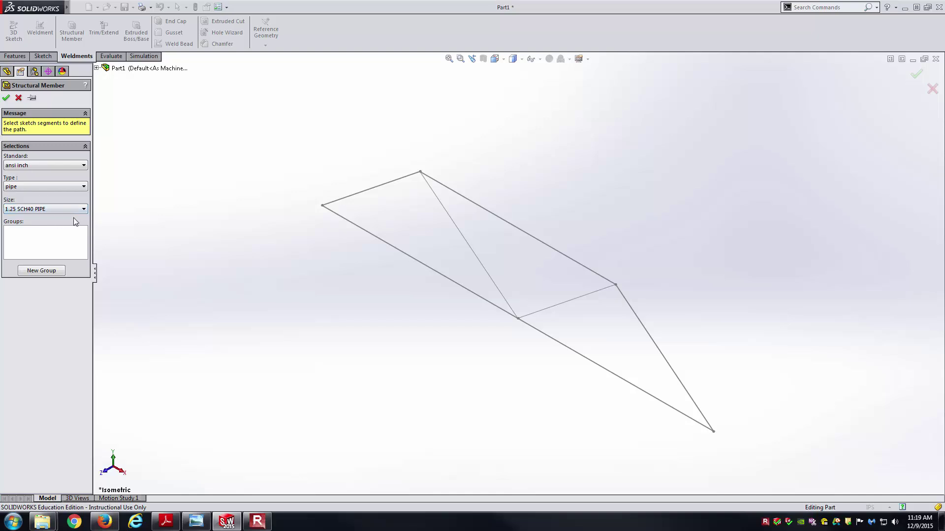
# - Assign the five outer segments of the truss sketch to the first structural member group, following the perimeter around
pyautogui.click(70, 242)
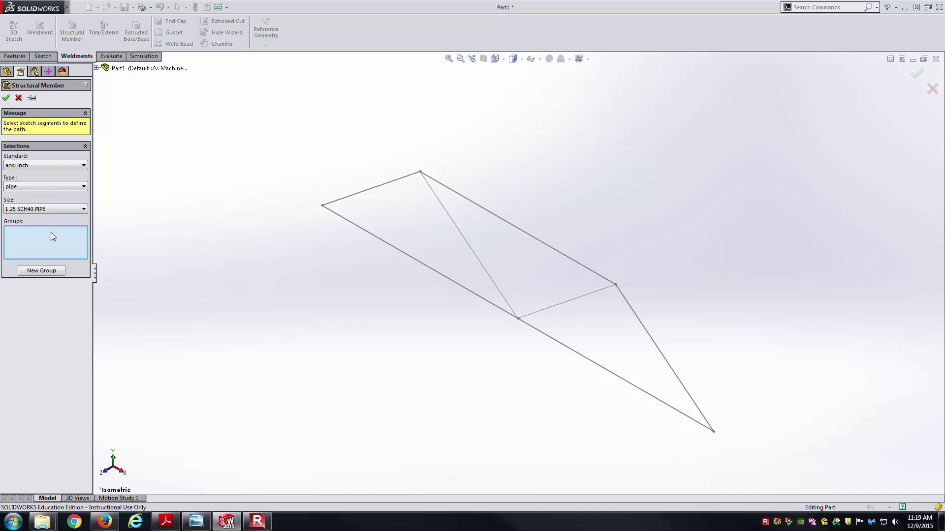
pyautogui.click(382, 187)
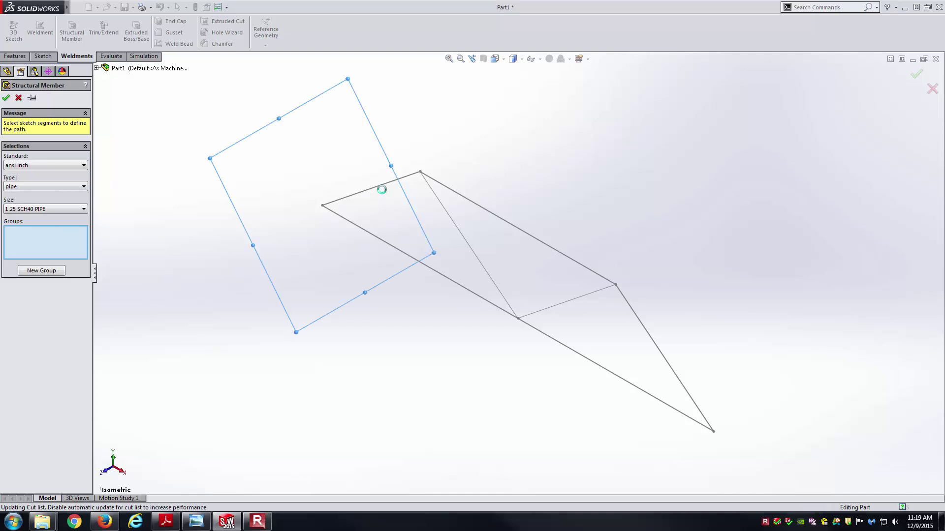
pyautogui.click(444, 187)
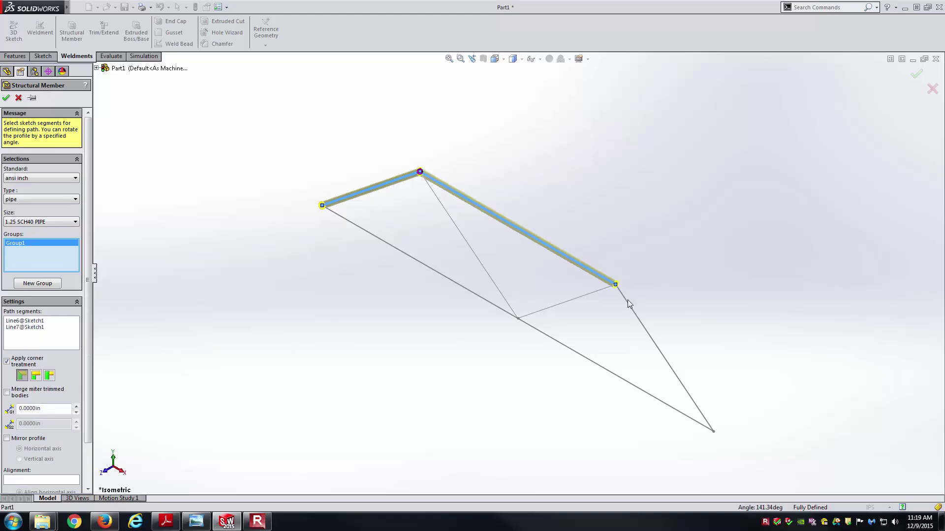
pyautogui.click(627, 303)
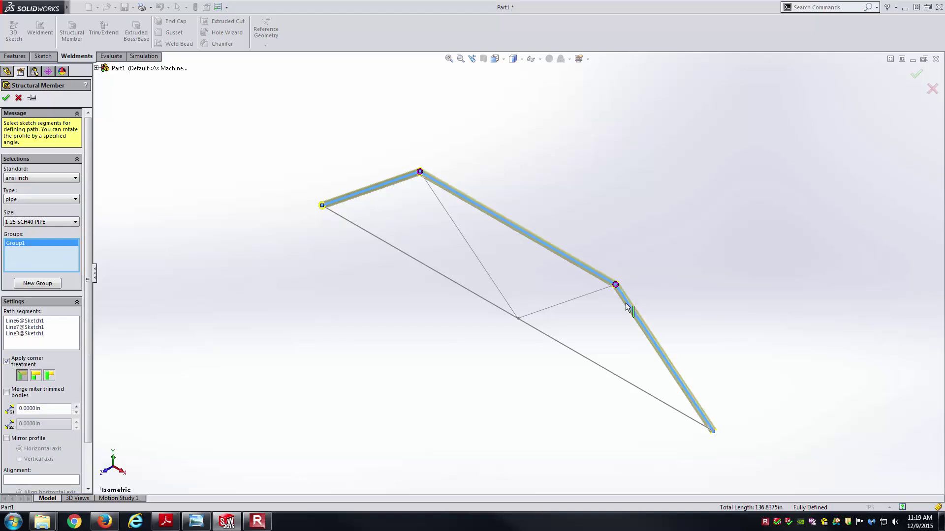
pyautogui.click(629, 384)
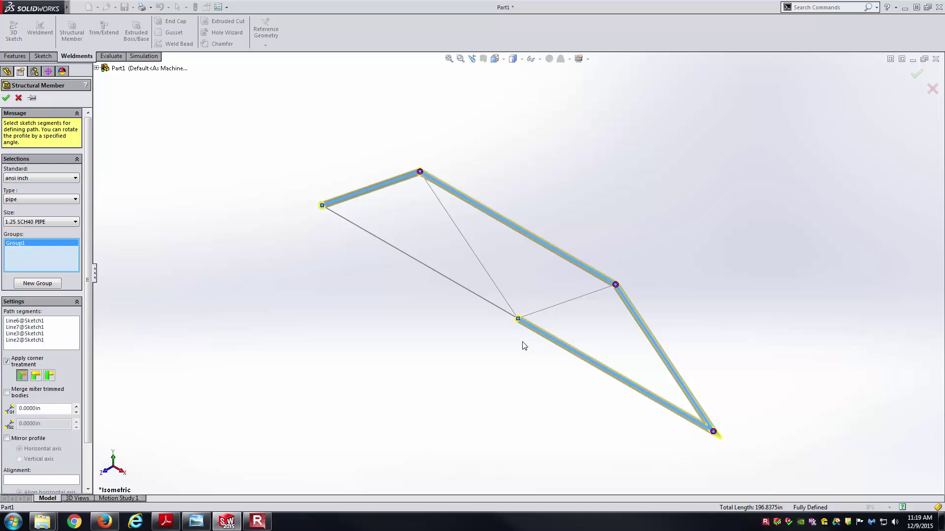
pyautogui.click(503, 313)
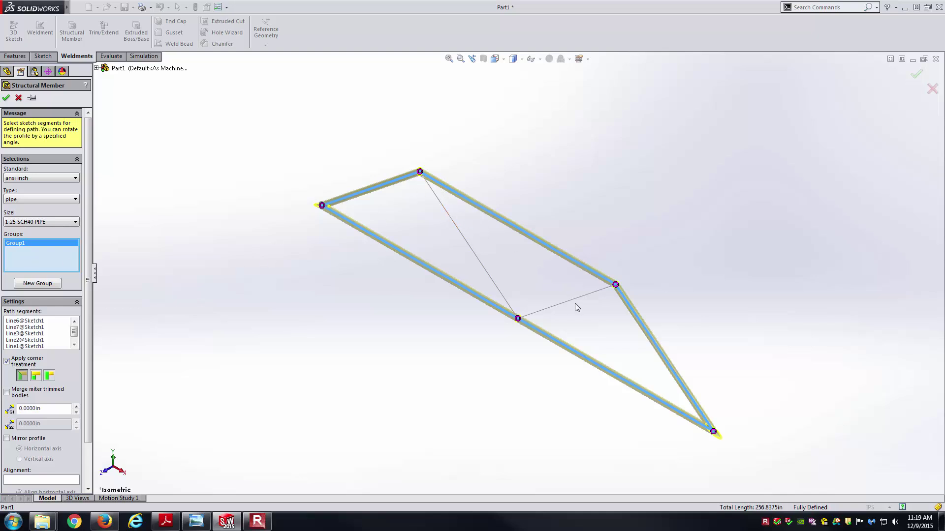
# - Add a second group containing the two inner diagonals and finish the structural member
pyautogui.click(37, 283)
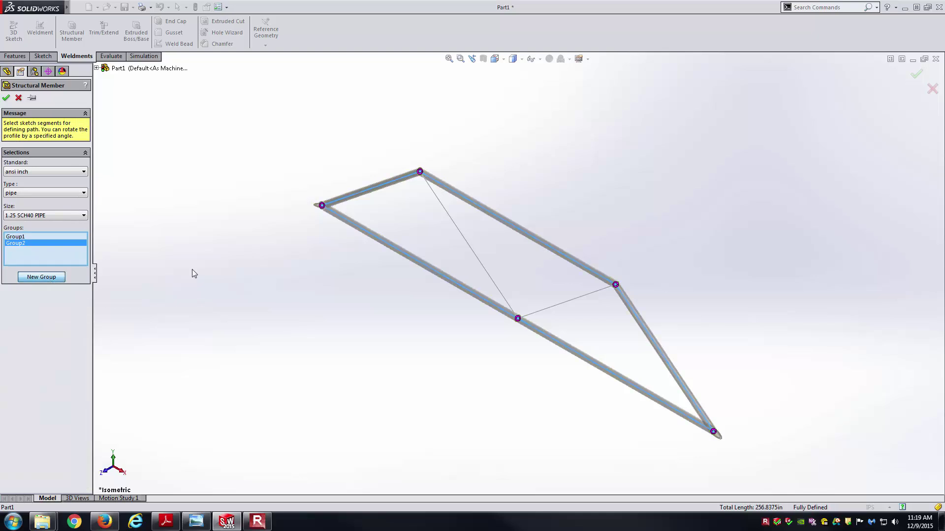
pyautogui.click(473, 254)
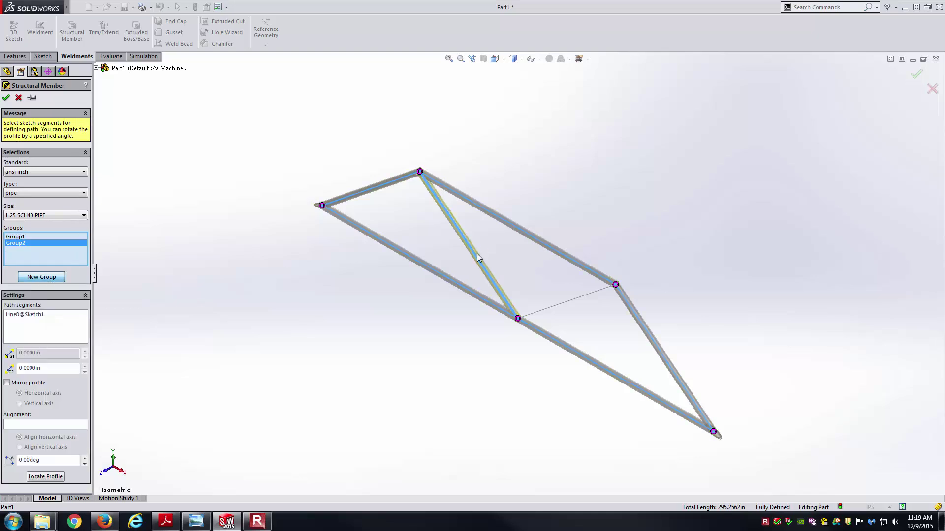
pyautogui.click(557, 305)
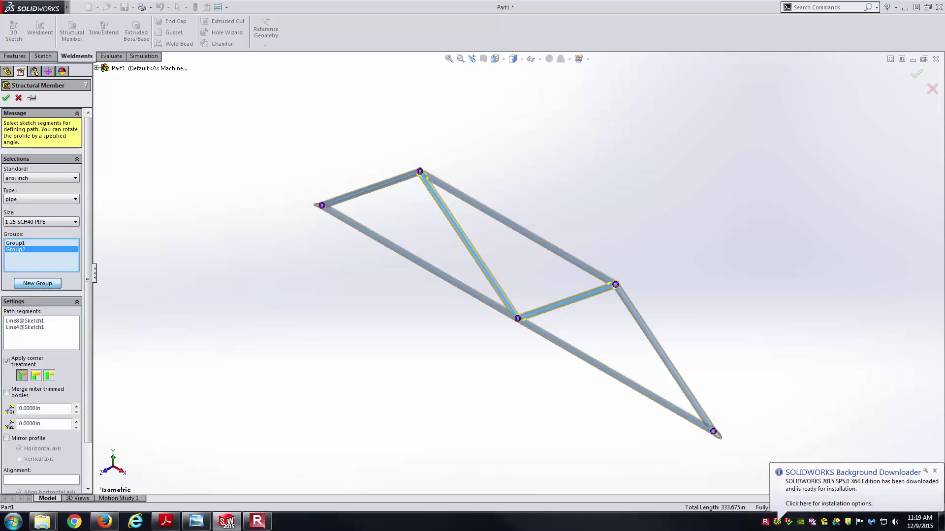
pyautogui.moveTo(702, 322)
pyautogui.mouseDown(button='middle')
pyautogui.moveTo(660, 285)
pyautogui.moveTo(704, 262)
pyautogui.mouseUp(button='middle')
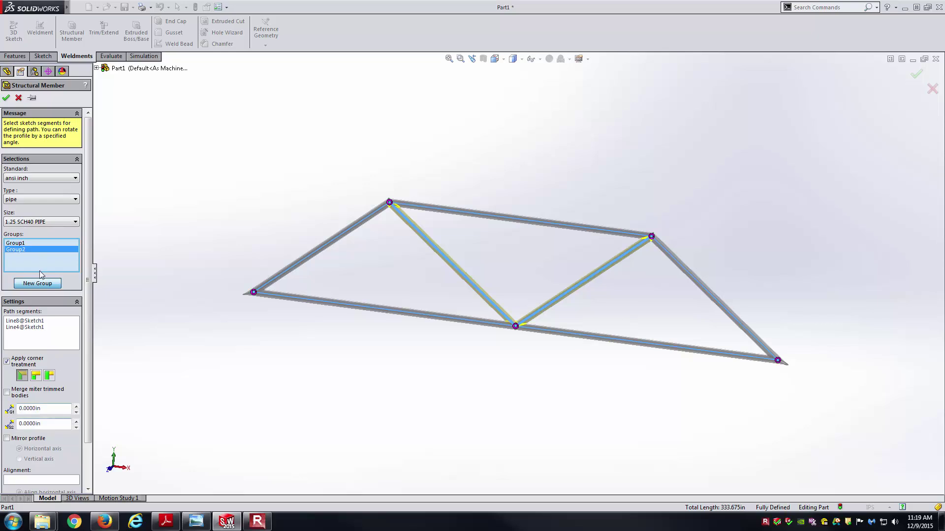
pyautogui.click(6, 98)
# - Examine the pipe joint at the truss's upper corner up close and highlight all members through the cut list
pyautogui.moveTo(509, 177); pyautogui.dragTo(517, 195, button='middle')
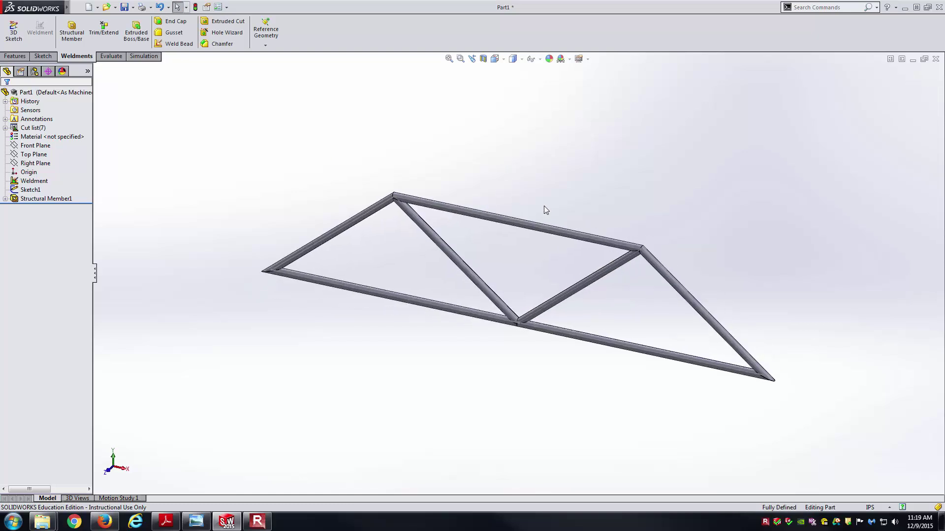
pyautogui.hotkey('ctrl', '7')
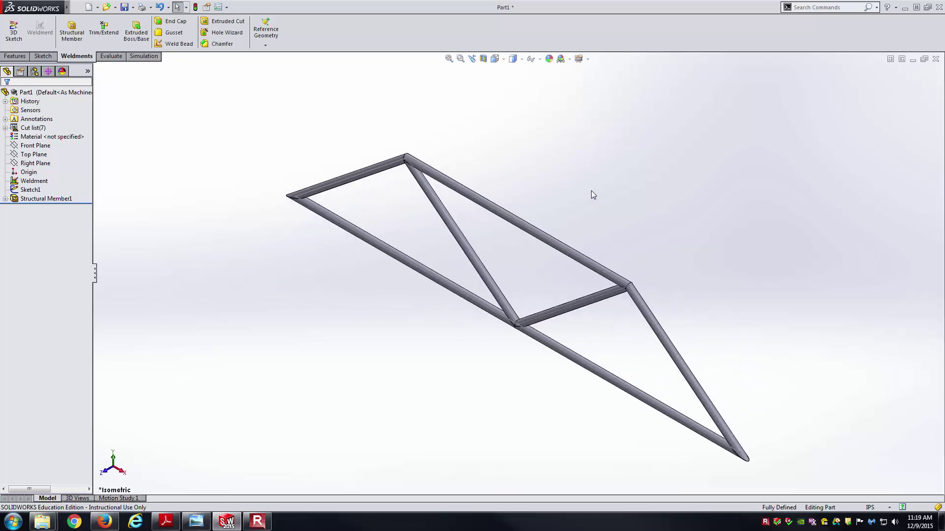
pyautogui.scroll(-6, 414, 167)
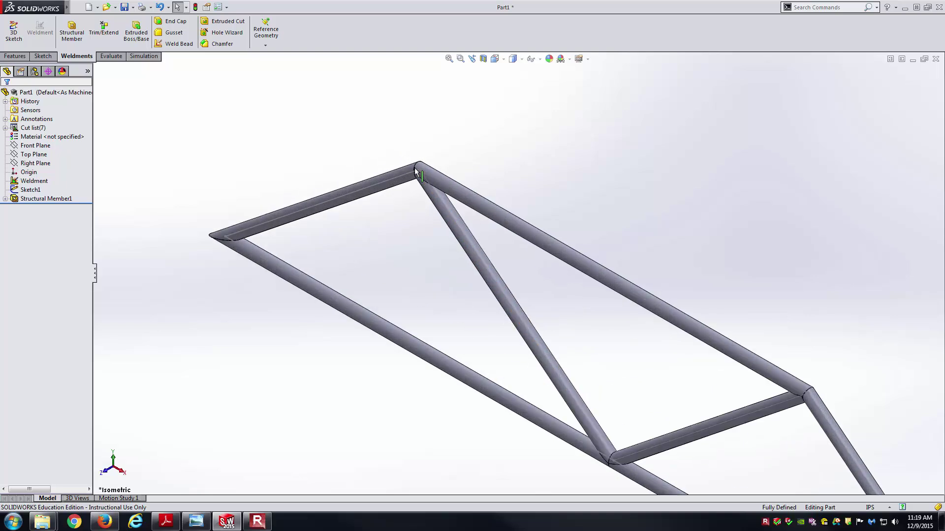
pyautogui.moveTo(445, 220); pyautogui.dragTo(442, 167, button='middle')
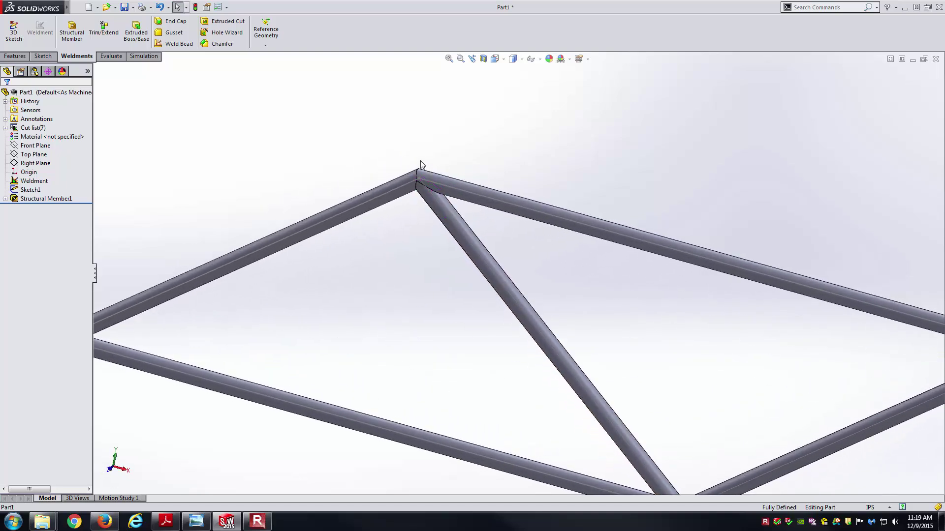
pyautogui.moveTo(497, 246); pyautogui.dragTo(485, 259, button='middle')
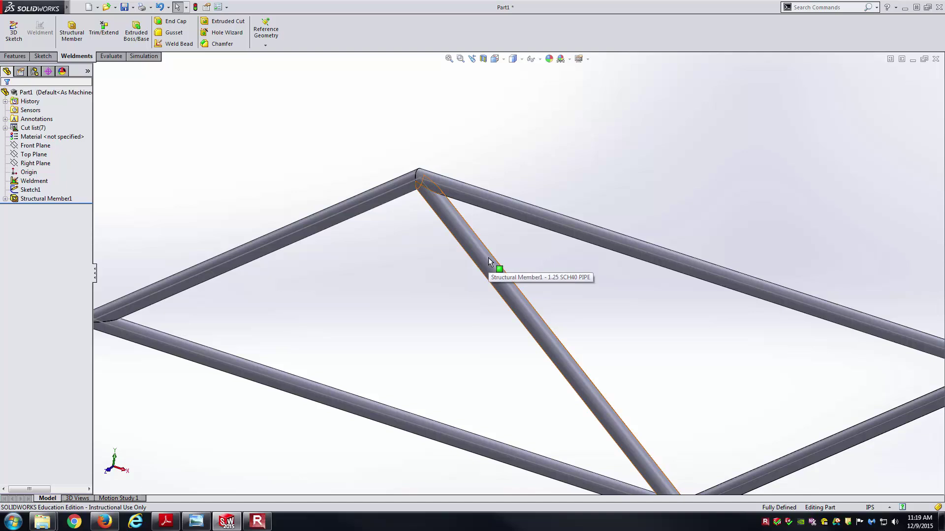
pyautogui.scroll(2, 488, 256)
pyautogui.moveTo(561, 277); pyautogui.dragTo(638, 218, button='middle')
pyautogui.scroll(2, 553, 278)
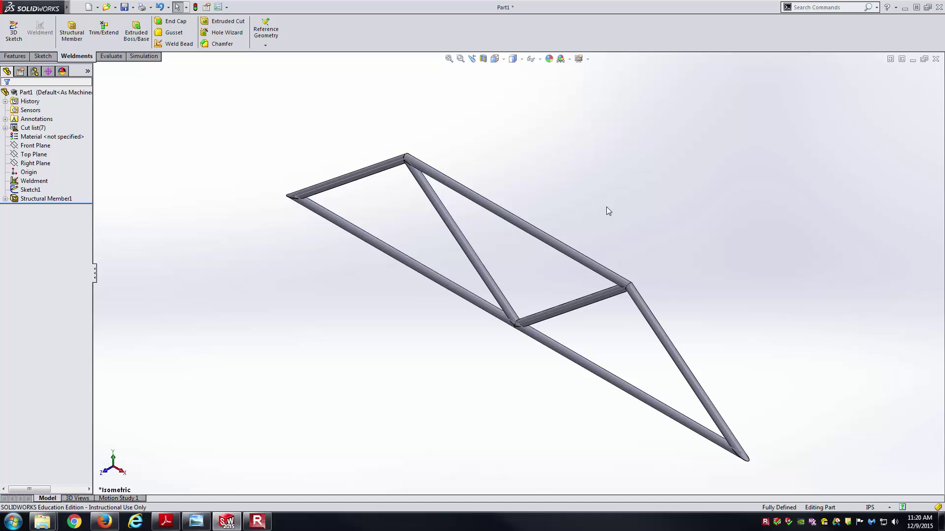
pyautogui.click(36, 128)
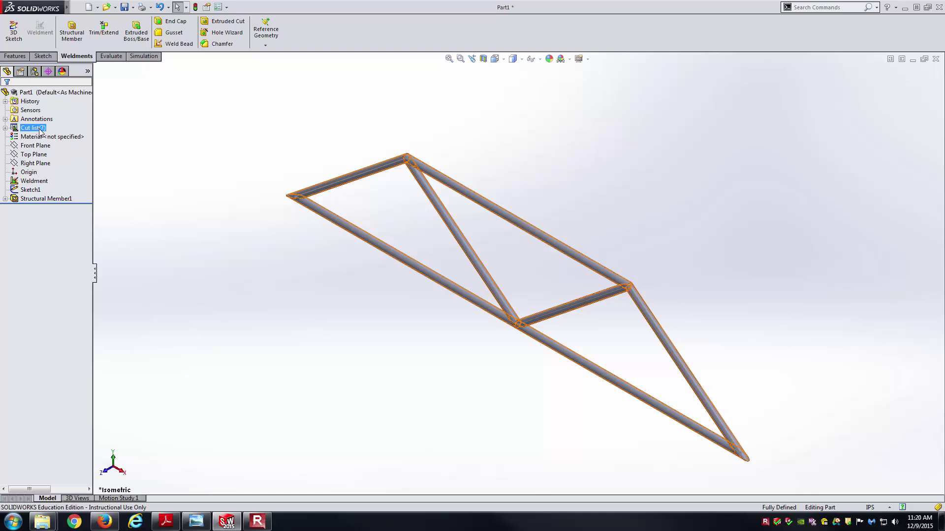
pyautogui.click(116, 131)
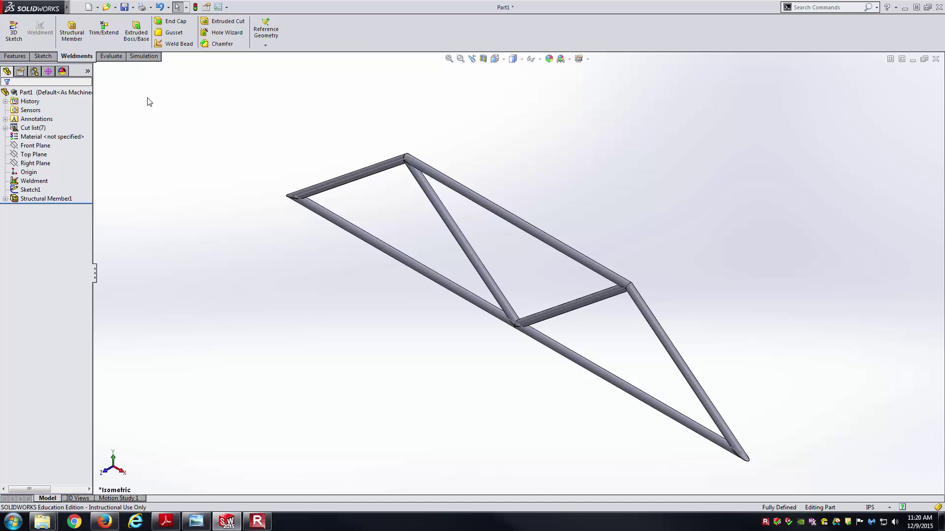
# - Show the Simulation commands and make sure the SOLIDWORKS Simulation add-in is enabled in the add-in manager
pyautogui.click(141, 58)
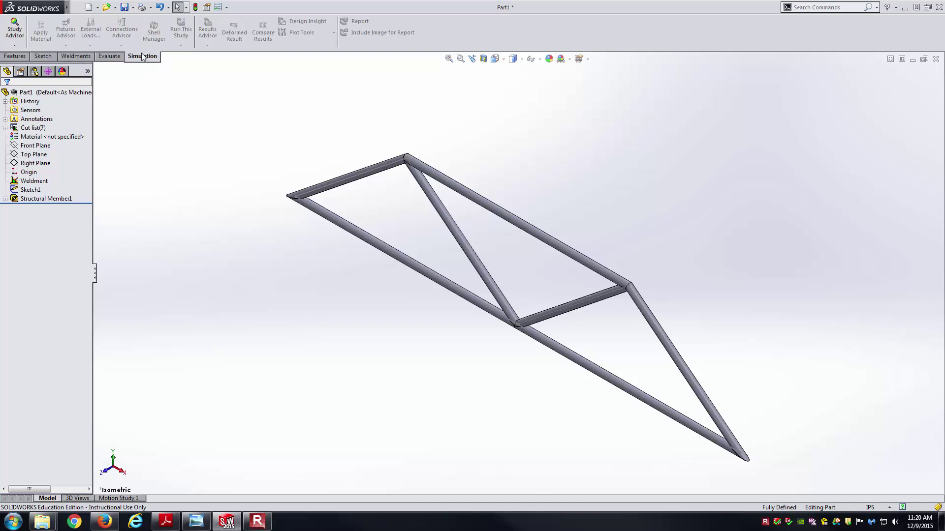
pyautogui.click(228, 8)
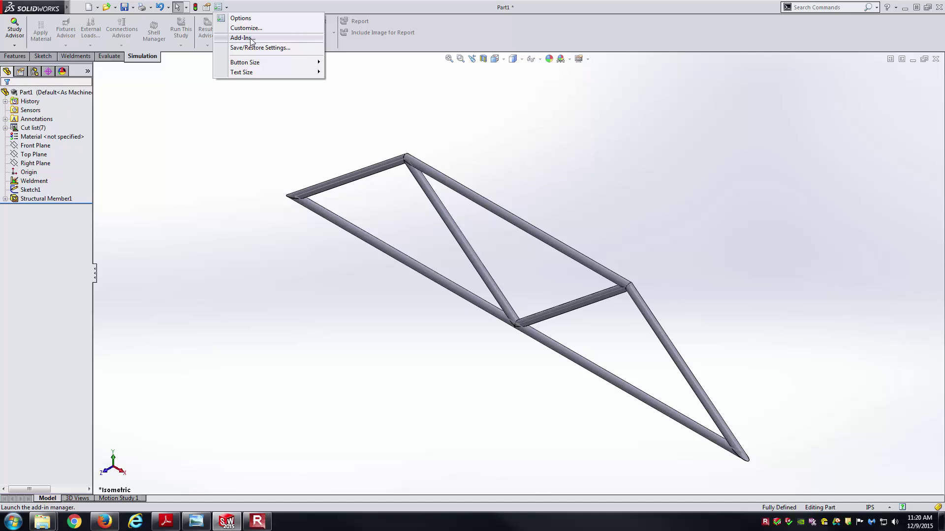
pyautogui.click(157, 7)
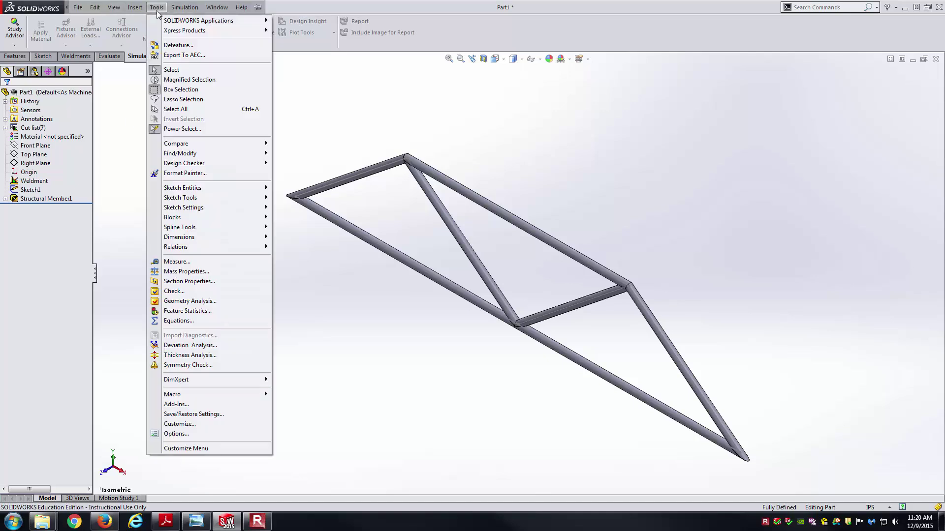
pyautogui.click(176, 404)
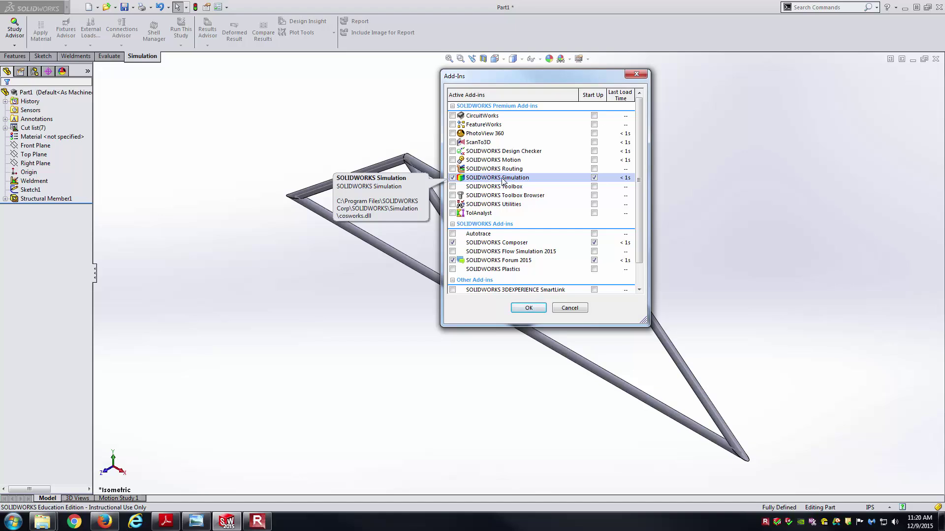
pyautogui.click(452, 178)
pyautogui.click(528, 308)
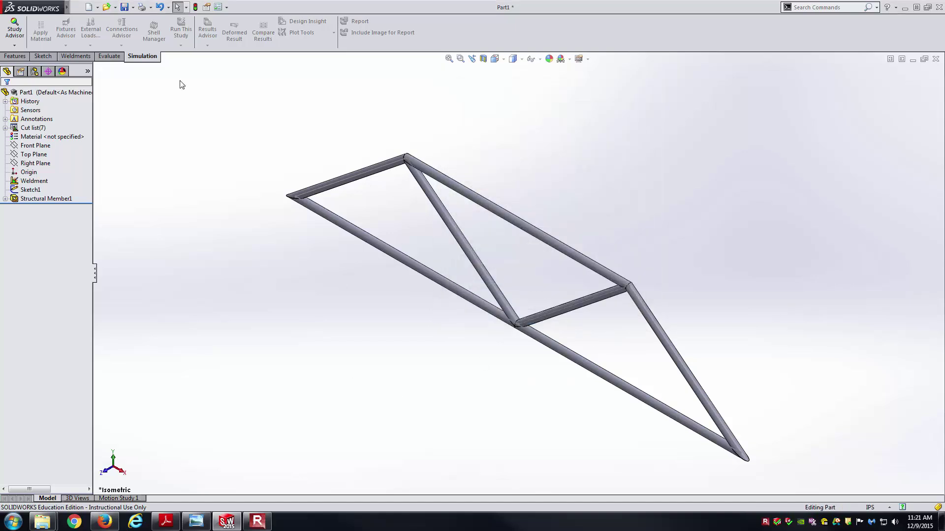
# - Save the part as SldWorks-PlanarTruss in the desktop folder SolidWorks - Planar Truss Analysis
pyautogui.click(124, 7)
pyautogui.click(133, 79)
pyautogui.doubleClick(268, 188)
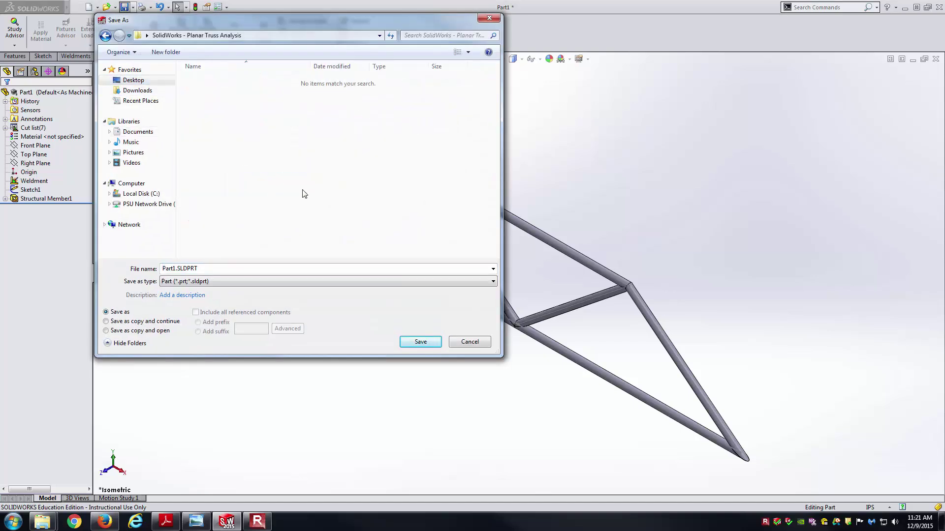
pyautogui.click(247, 266)
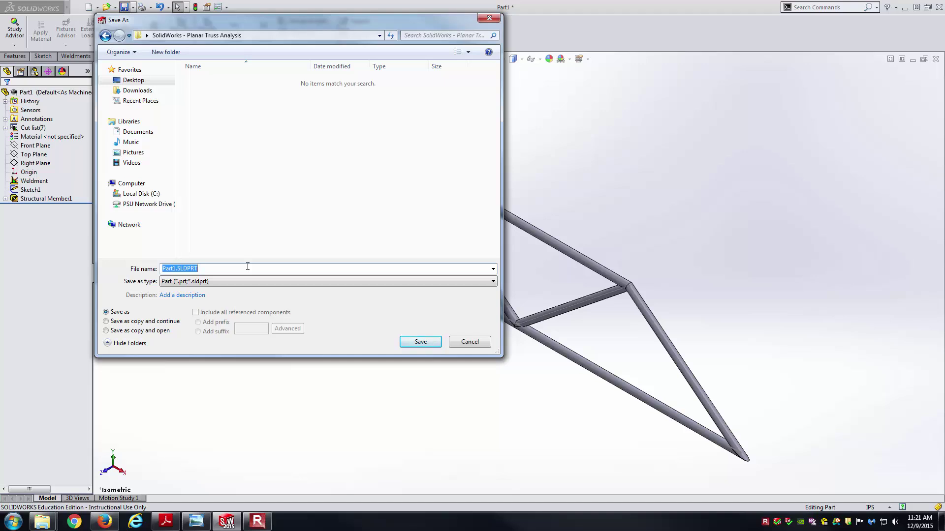
pyautogui.write('SldWorks')
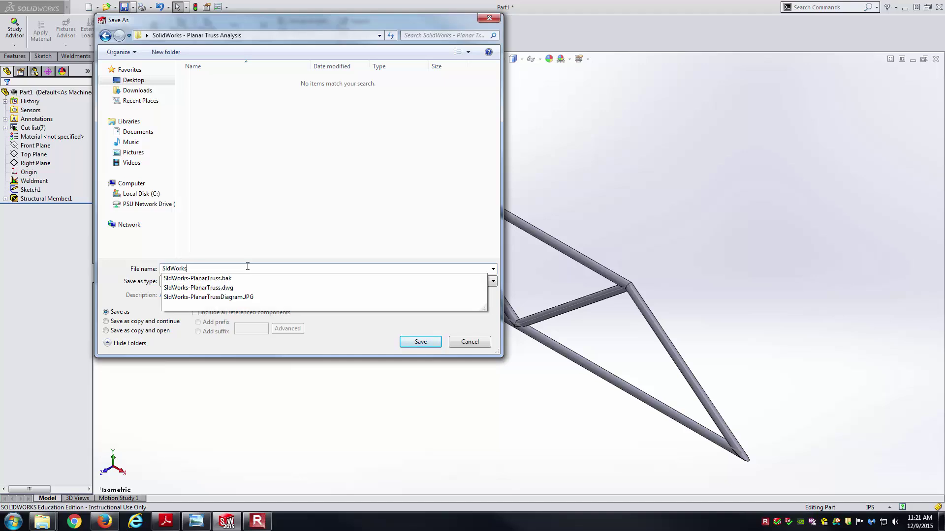
pyautogui.write('-PlanarTruss')
pyautogui.press('Return')
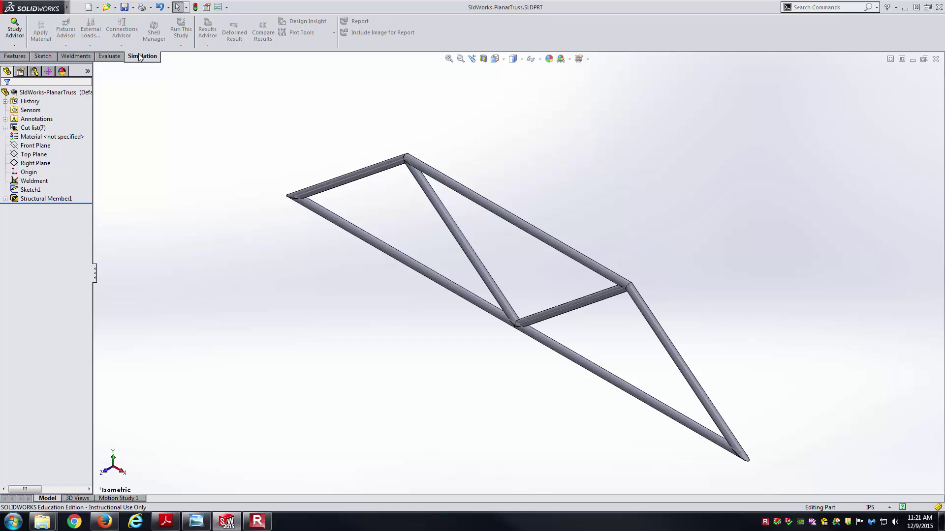
# - Create a new simulation study of type Static with the default name
pyautogui.click(14, 46)
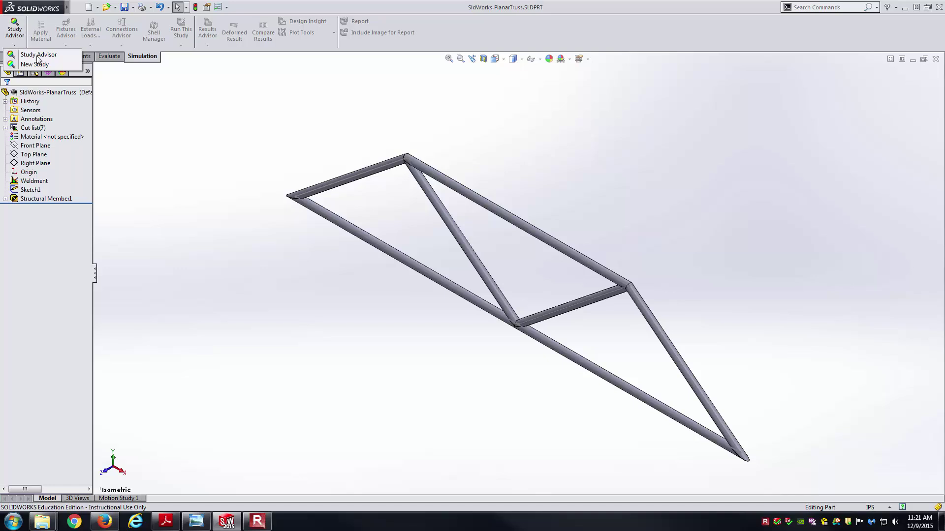
pyautogui.click(34, 65)
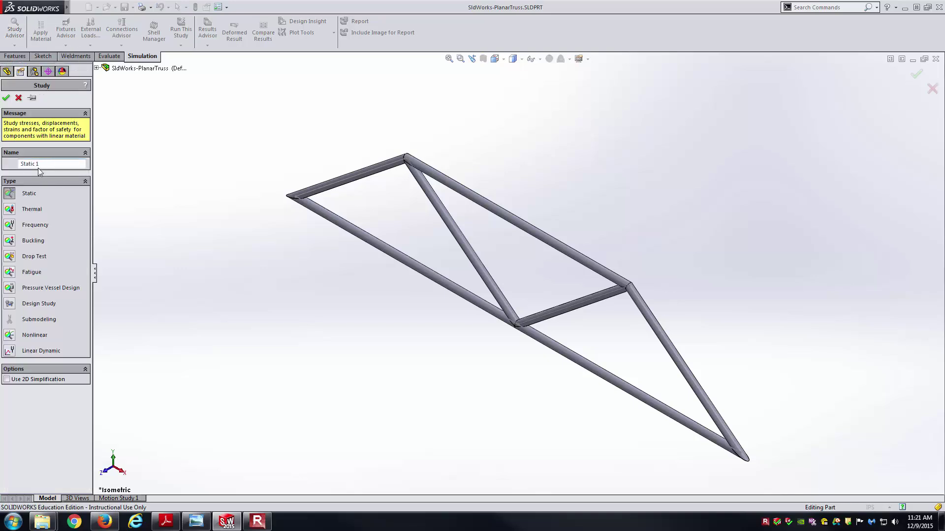
pyautogui.click(21, 196)
pyautogui.click(6, 98)
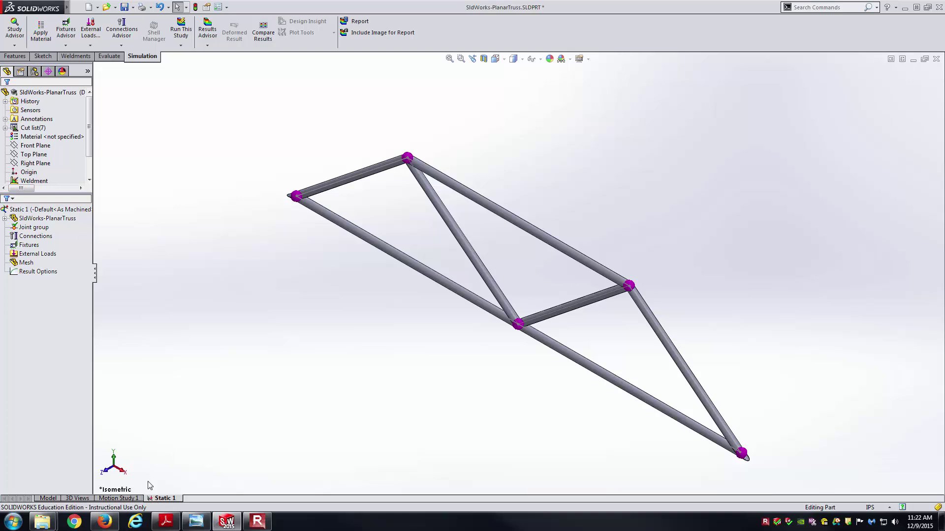
# - Look at the plain model, return to the Static 1 study, and enlarge the feature tree area above the study tree
pyautogui.click(48, 498)
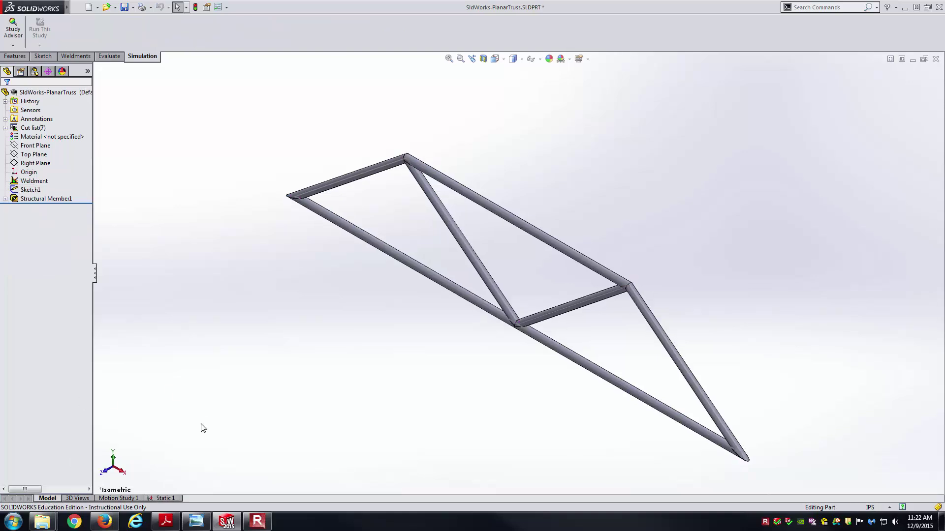
pyautogui.click(167, 498)
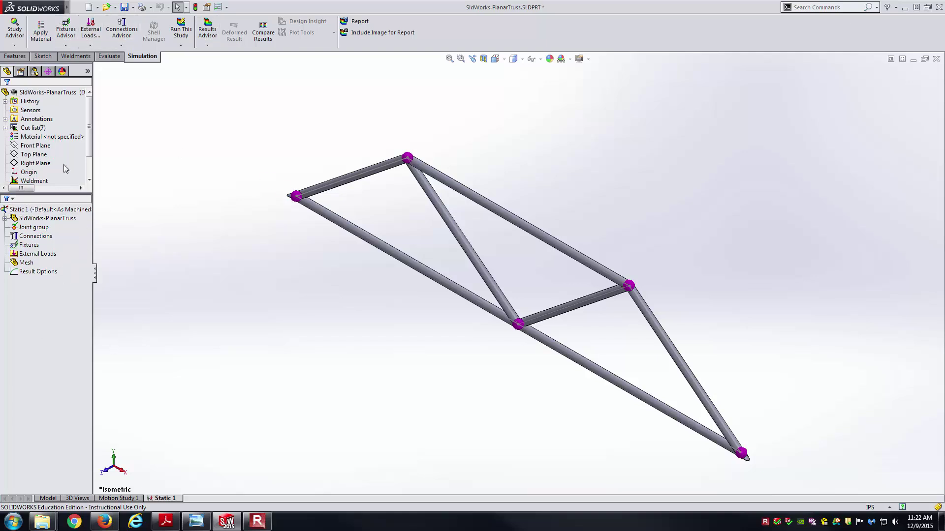
pyautogui.moveTo(83, 194); pyautogui.dragTo(83, 220)
pyautogui.click(29, 237)
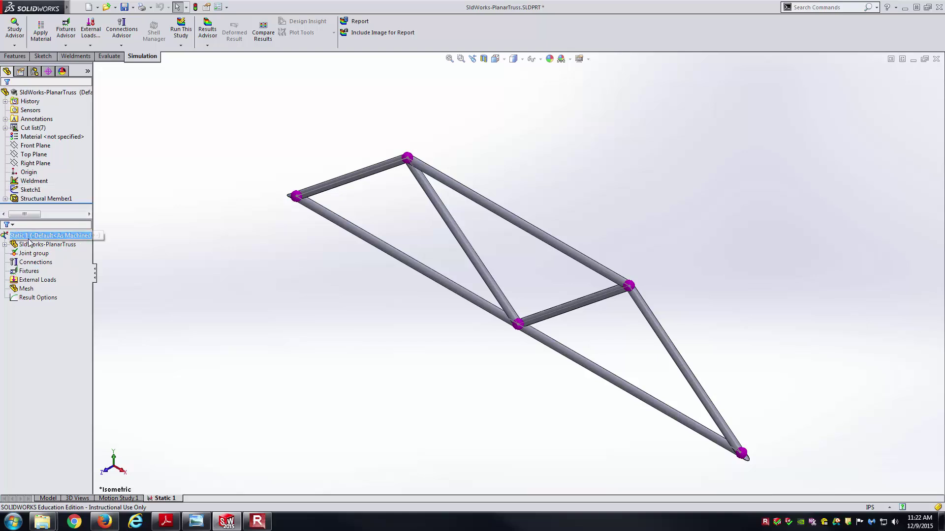
pyautogui.click(39, 329)
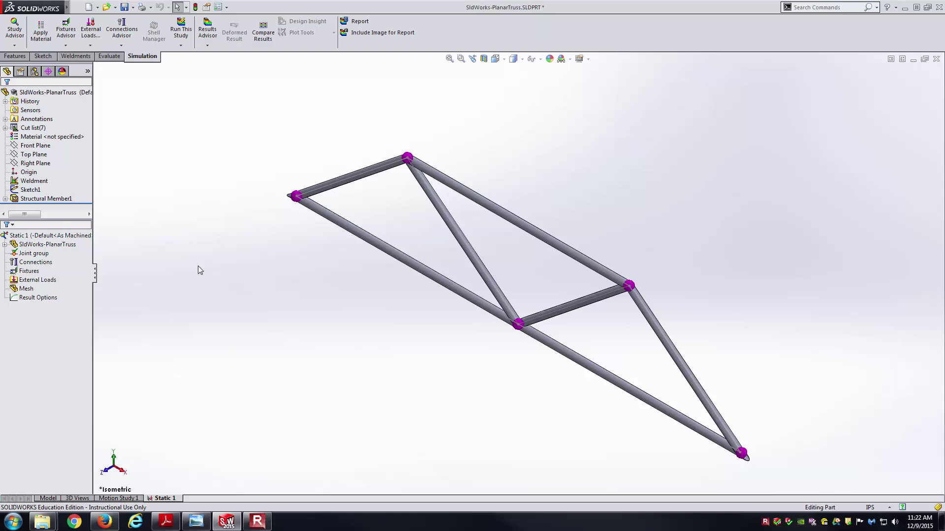
# - Expand the study's part, its cut list and all cut list items down to the individual solid bodies
pyautogui.click(25, 244)
pyautogui.click(4, 244)
pyautogui.click(14, 253)
pyautogui.click(23, 262)
pyautogui.click(23, 289)
pyautogui.click(23, 315)
pyautogui.click(23, 307)
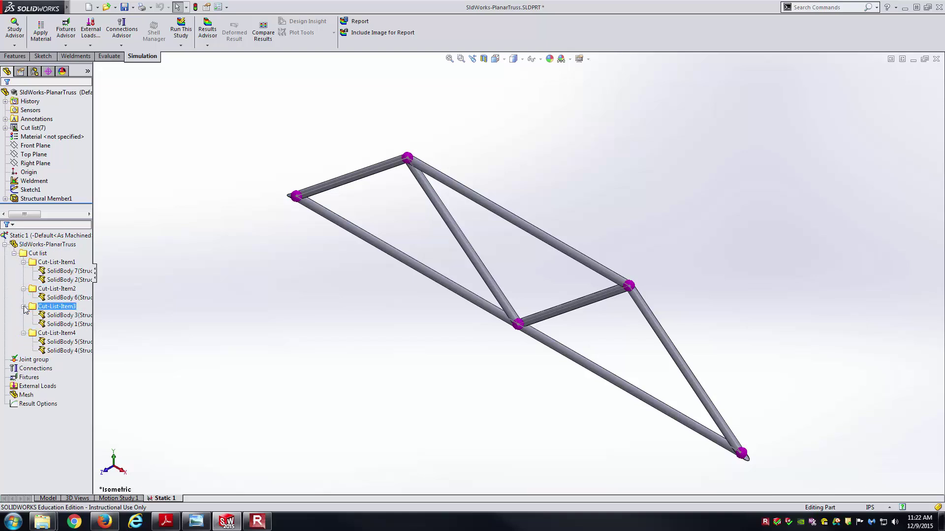
pyautogui.click(49, 280)
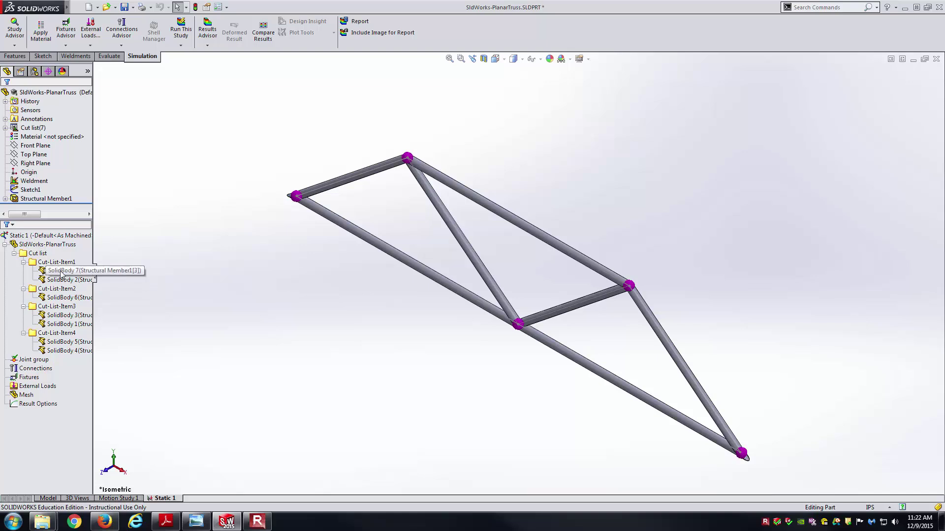
pyautogui.click(62, 271)
pyautogui.keyDown('ctrl'); pyautogui.click(61, 279); pyautogui.keyUp('ctrl')
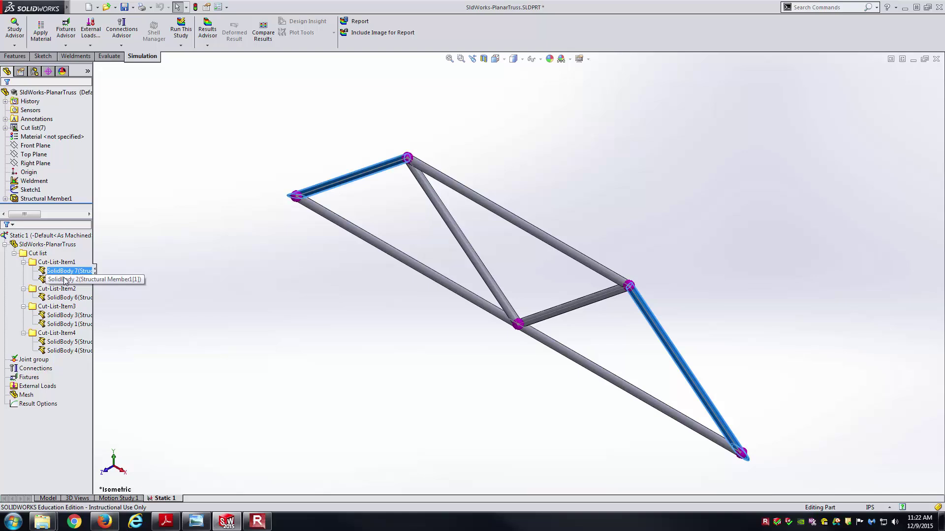
pyautogui.keyDown('ctrl'); pyautogui.click(84, 298); pyautogui.keyUp('ctrl')
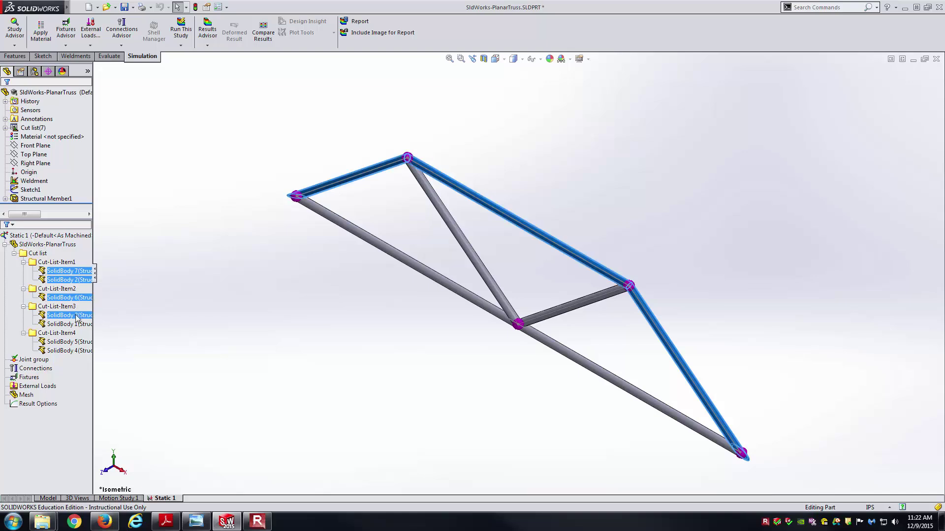
pyautogui.keyDown('ctrl'); pyautogui.click(77, 315); pyautogui.keyUp('ctrl')
pyautogui.keyDown('ctrl'); pyautogui.click(79, 324); pyautogui.keyUp('ctrl')
pyautogui.keyDown('ctrl'); pyautogui.click(85, 334); pyautogui.keyUp('ctrl')
pyautogui.keyDown('ctrl'); pyautogui.click(74, 342); pyautogui.keyUp('ctrl')
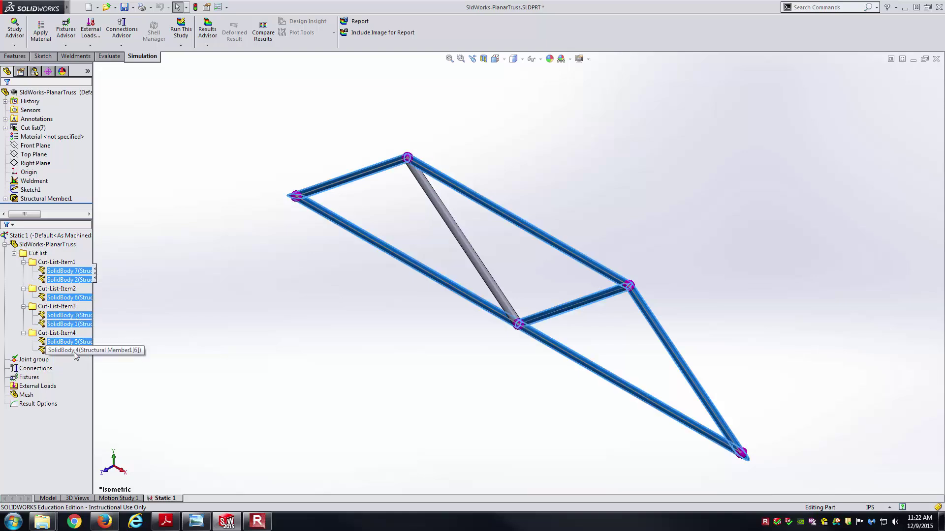
pyautogui.keyDown('ctrl'); pyautogui.click(74, 351); pyautogui.keyUp('ctrl')
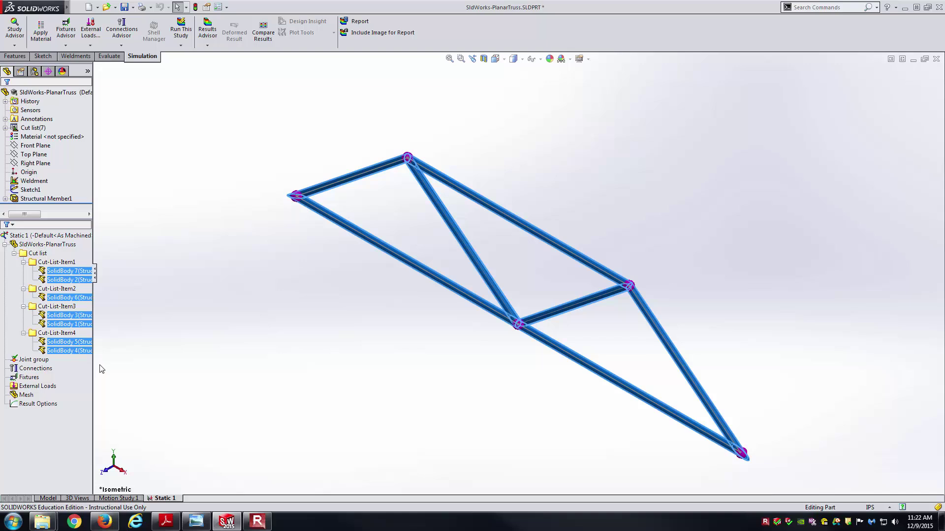
pyautogui.moveTo(93, 350); pyautogui.dragTo(163, 345)
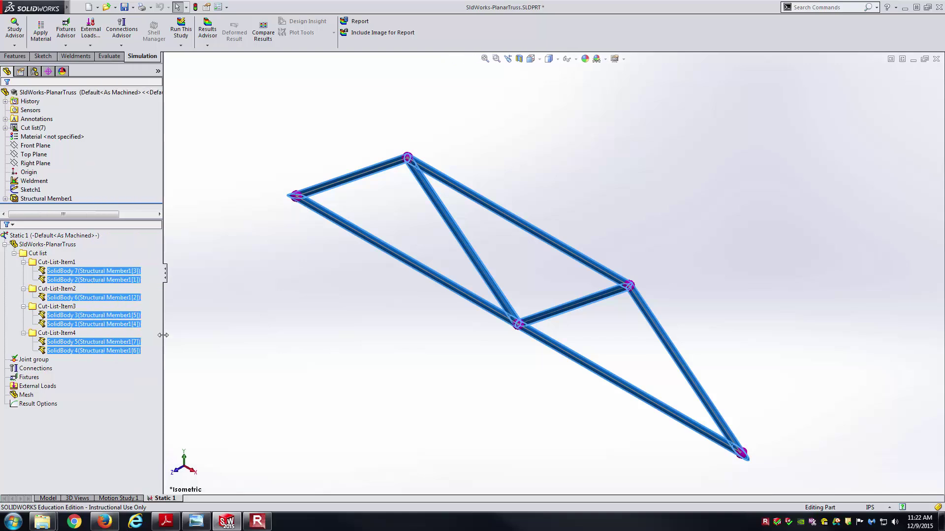
pyautogui.rightClick(110, 271)
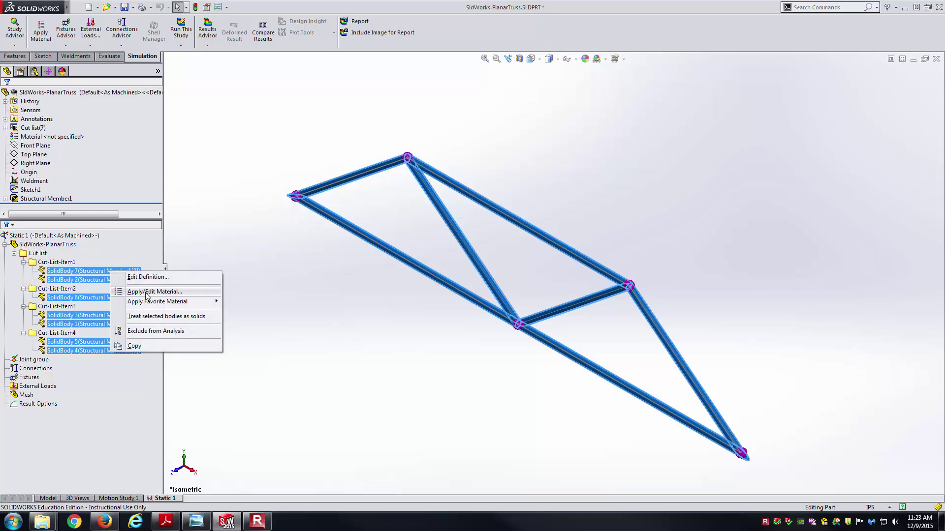
pyautogui.click(213, 258)
# - Apply ASTM A36 Steel from the Steel category to all bodies of the part in the study
pyautogui.rightClick(66, 246)
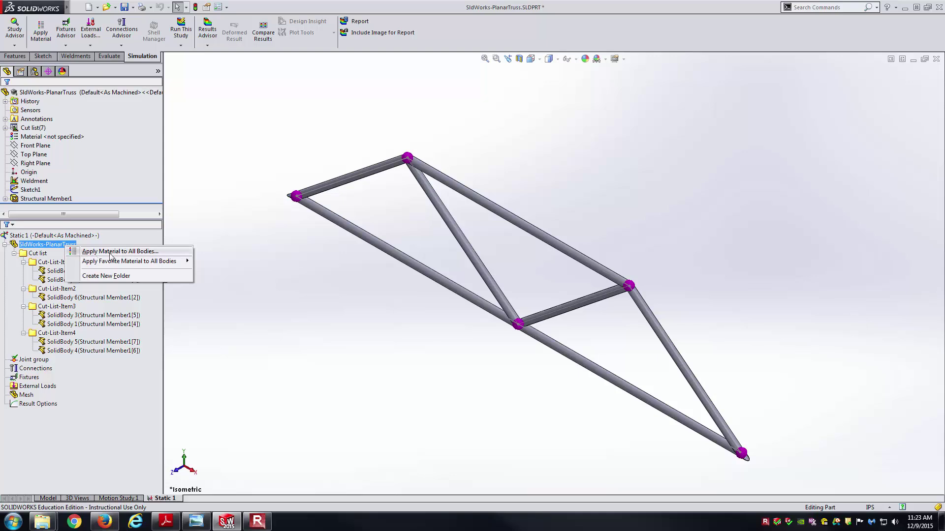
pyautogui.click(130, 252)
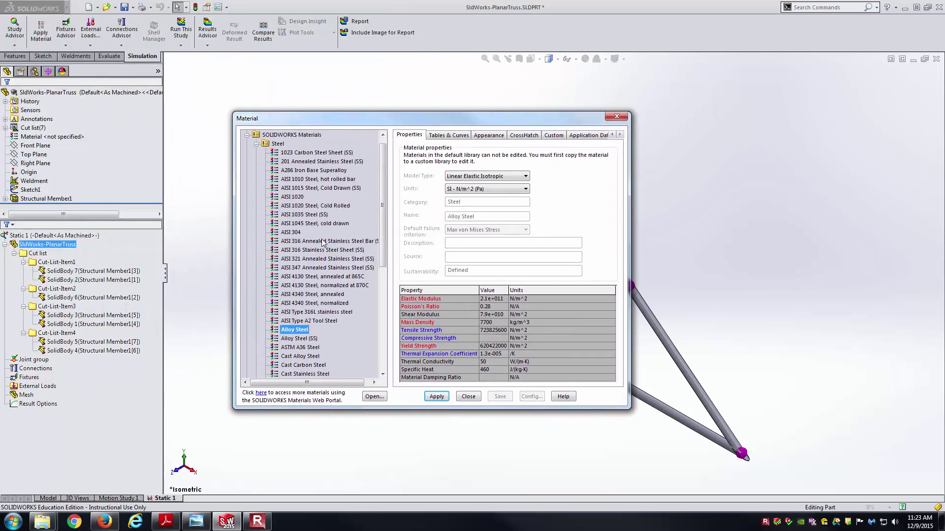
pyautogui.click(299, 348)
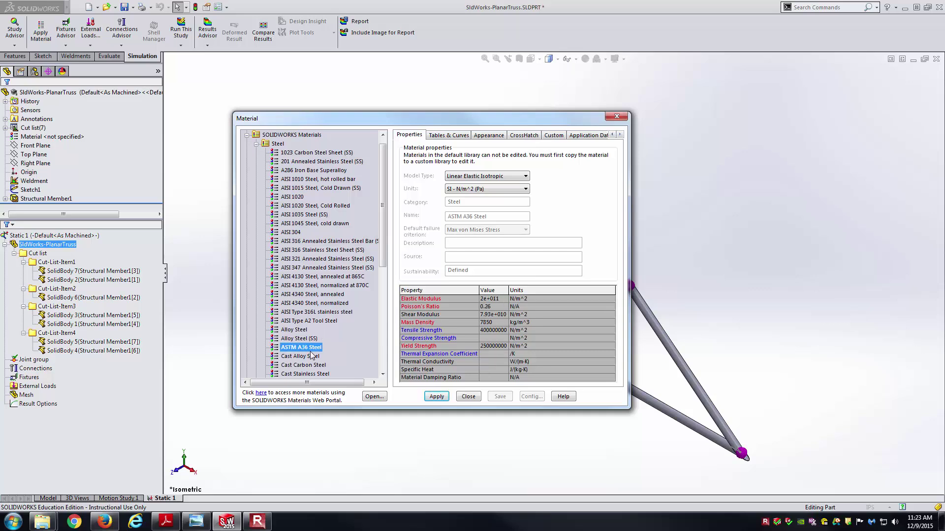
pyautogui.click(436, 396)
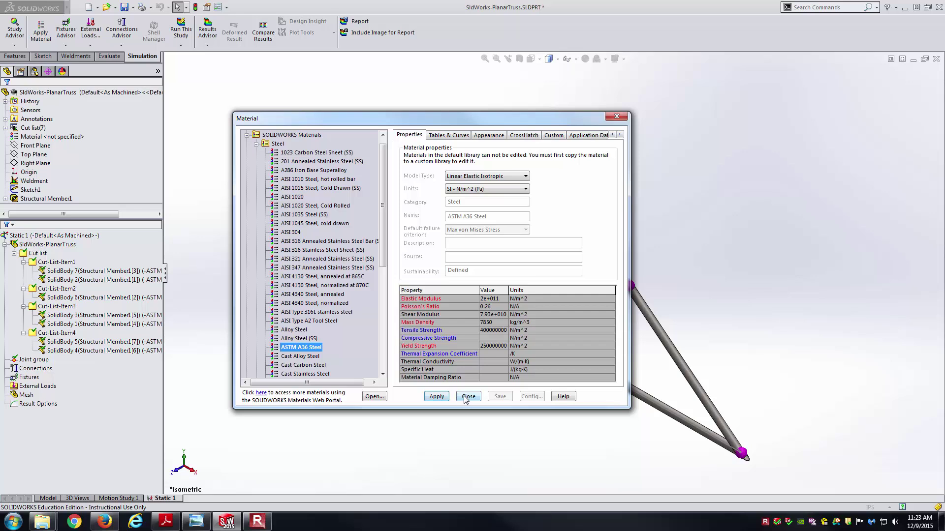
pyautogui.click(467, 396)
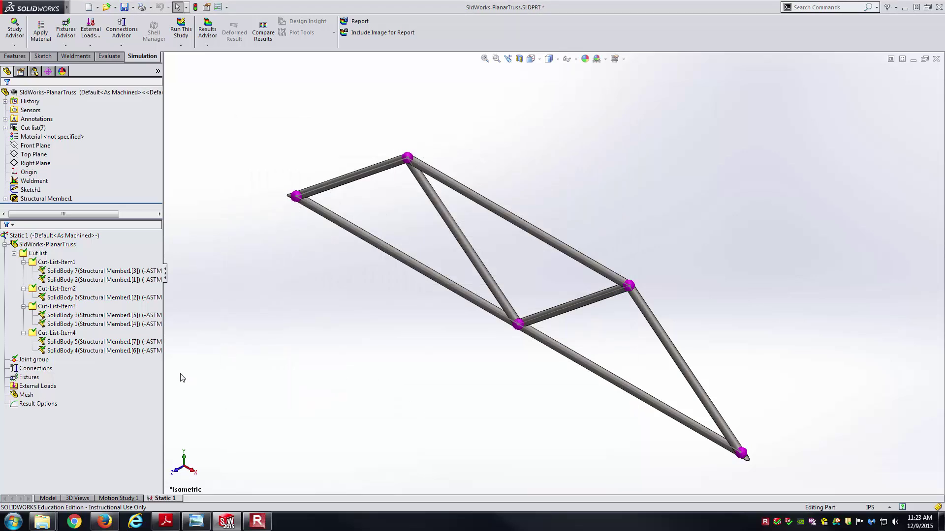
# - Widen the study tree and go through the solid bodies to check the material assigned to each
pyautogui.moveTo(164, 364); pyautogui.dragTo(206, 375)
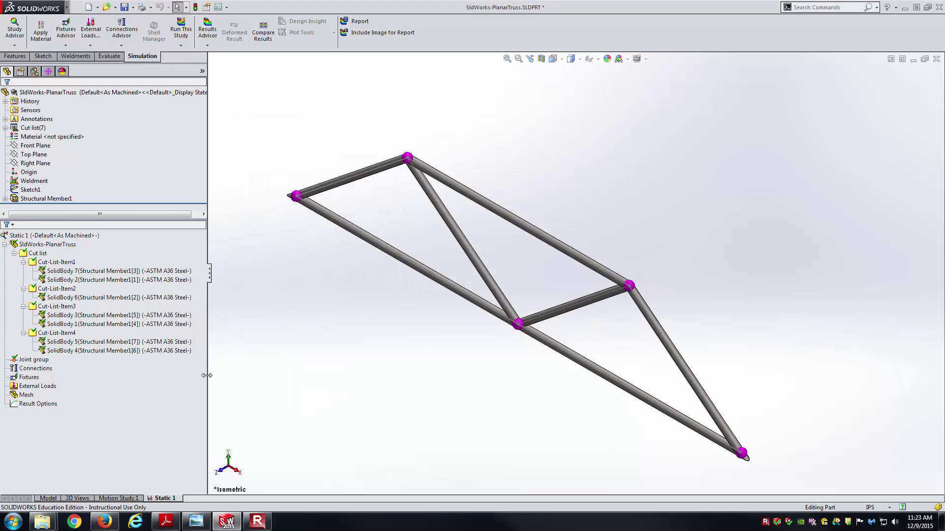
pyautogui.click(187, 271)
pyautogui.press('Down')
pyautogui.press('Down')
pyautogui.press('Down')
pyautogui.press('Down')
pyautogui.press('Down')
pyautogui.press('Down')
pyautogui.press('Down')
pyautogui.press('Down')
pyautogui.press('Down')
pyautogui.press('Up')
pyautogui.press('Up')
pyautogui.press('Up')
pyautogui.press('Up')
pyautogui.press('Up')
pyautogui.press('Up')
pyautogui.press('Up')
pyautogui.press('Up')
pyautogui.press('Up')
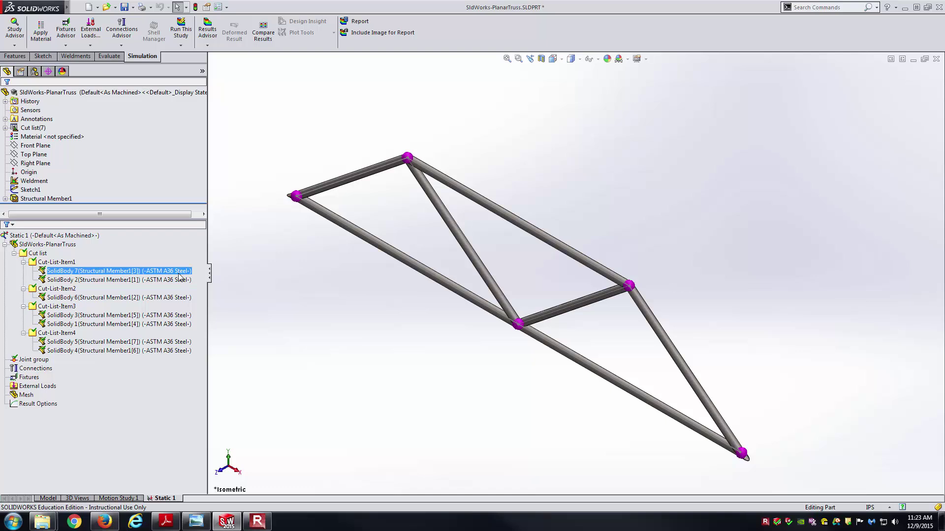
pyautogui.click(375, 274)
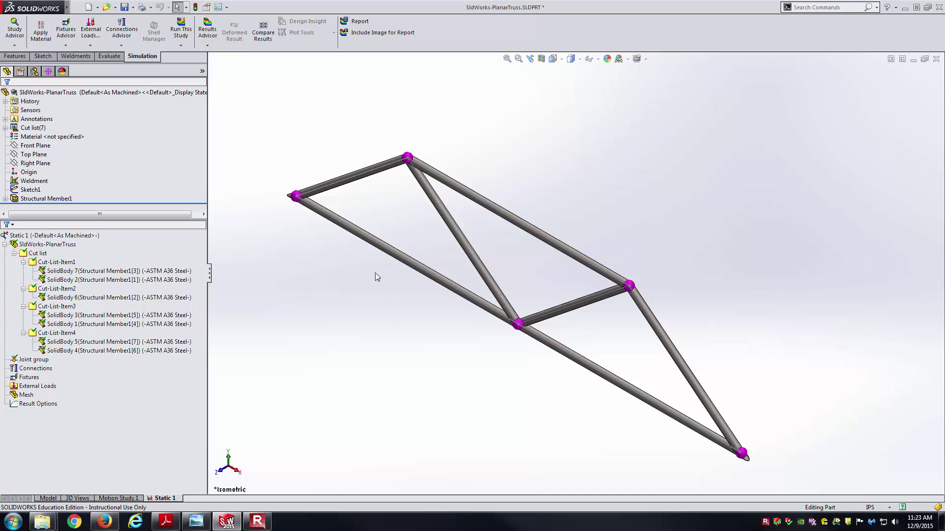
# - Select all seven solid bodies in the study and change their element type from beam to Truss
pyautogui.click(165, 271)
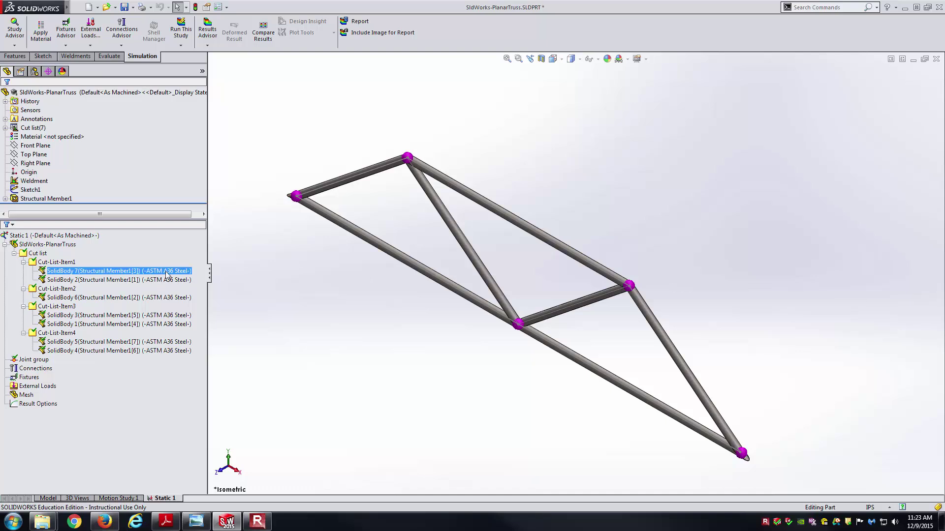
pyautogui.keyDown('ctrl'); pyautogui.click(167, 279); pyautogui.keyUp('ctrl')
pyautogui.keyDown('ctrl'); pyautogui.click(181, 298); pyautogui.keyUp('ctrl')
pyautogui.keyDown('ctrl'); pyautogui.click(181, 316); pyautogui.keyUp('ctrl')
pyautogui.keyDown('ctrl'); pyautogui.click(182, 324); pyautogui.keyUp('ctrl')
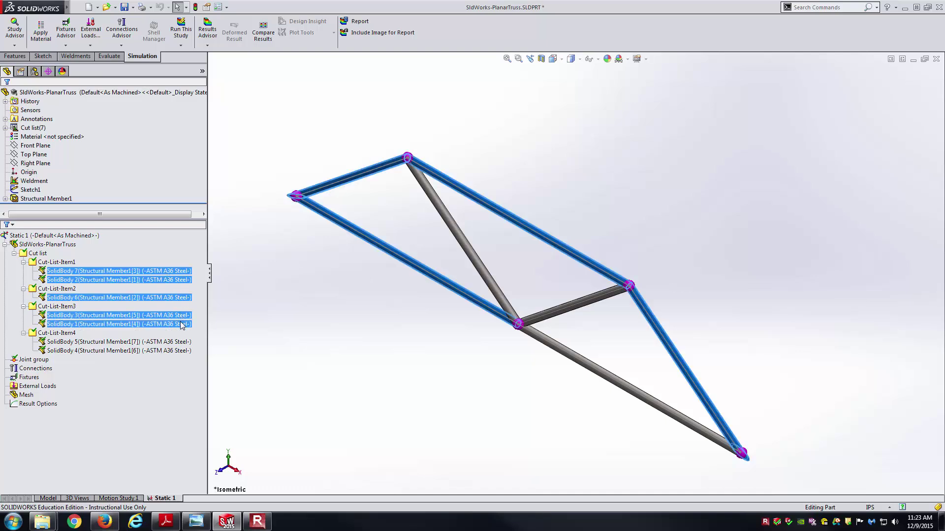
pyautogui.keyDown('ctrl'); pyautogui.click(189, 342); pyautogui.keyUp('ctrl')
pyautogui.keyDown('ctrl'); pyautogui.click(185, 351); pyautogui.keyUp('ctrl')
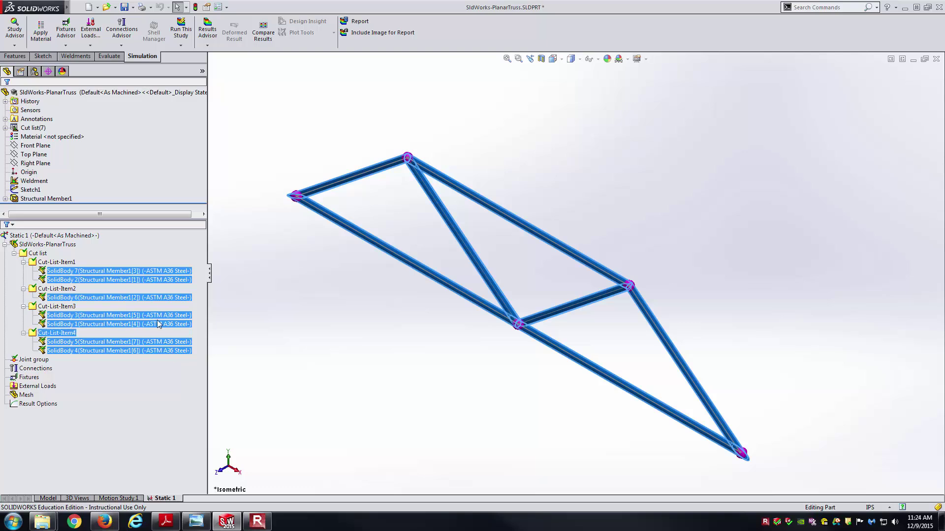
pyautogui.rightClick(161, 279)
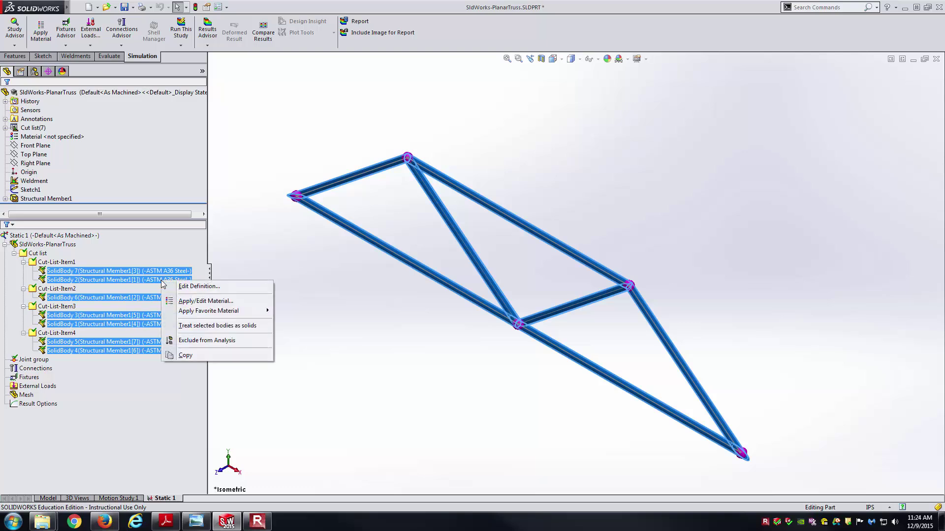
pyautogui.click(187, 287)
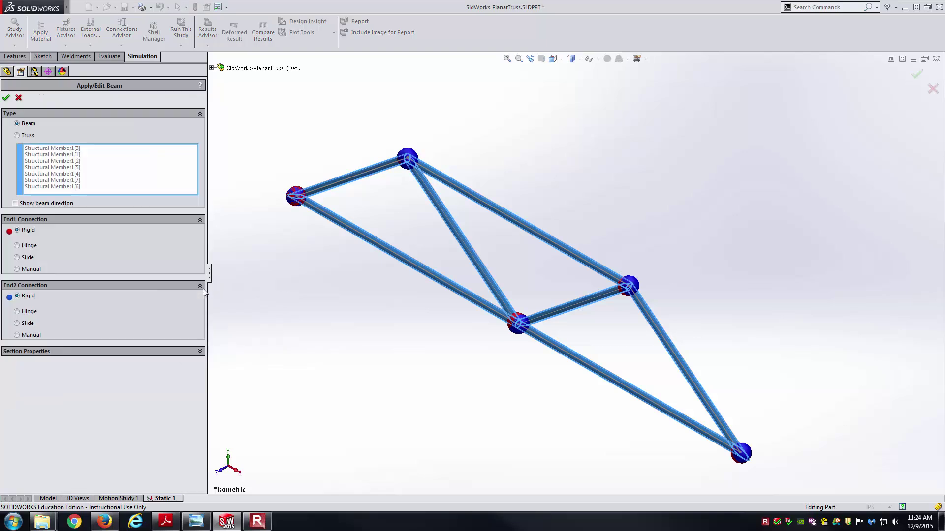
pyautogui.click(30, 138)
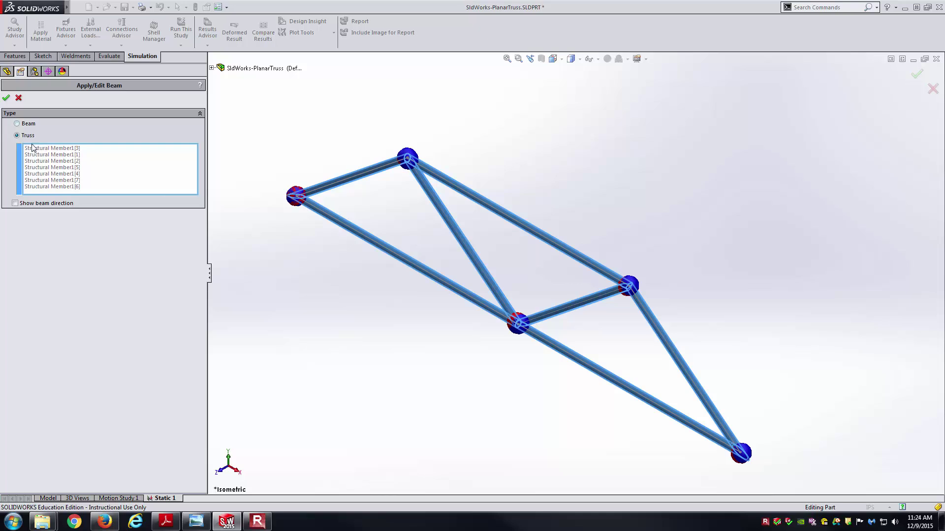
pyautogui.click(6, 98)
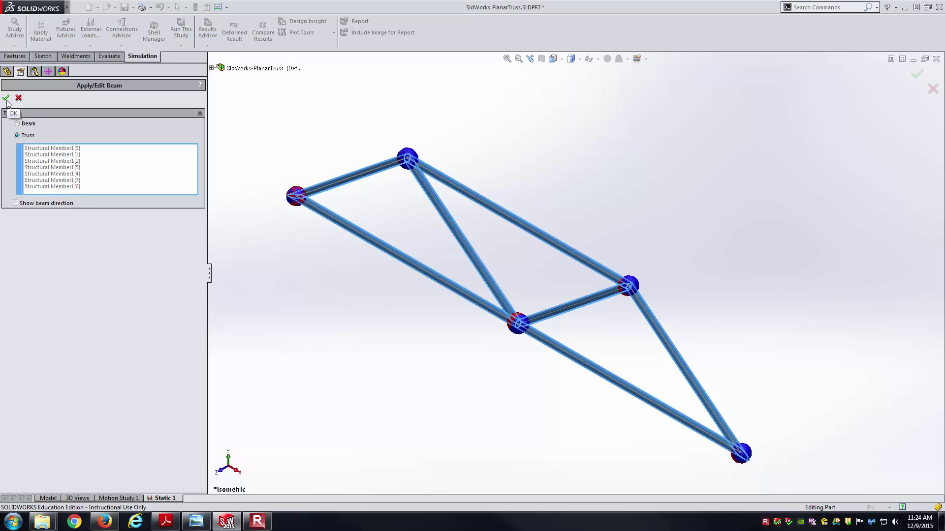
# - Examine the icons of the solid bodies in the study tree, then collapse the cut list and the part
pyautogui.click(280, 162)
pyautogui.click(148, 298)
pyautogui.click(51, 280)
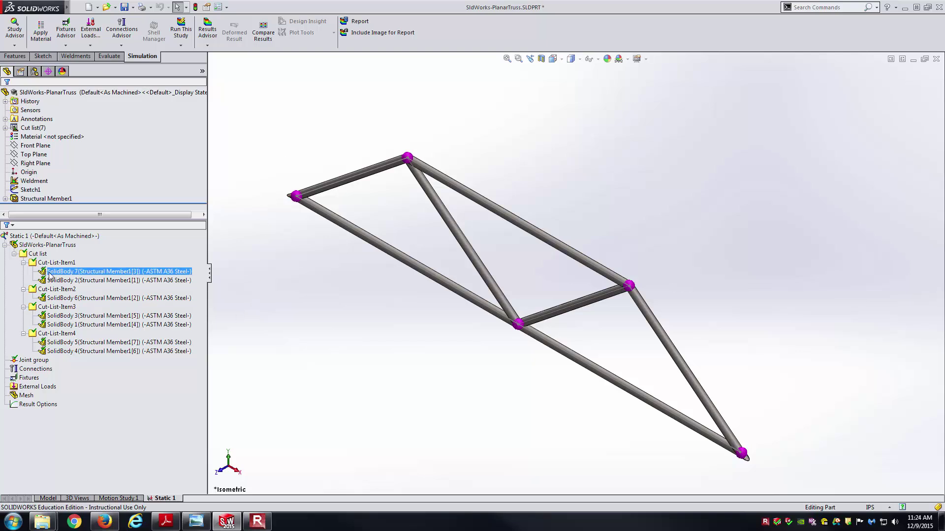
pyautogui.click(49, 274)
pyautogui.click(49, 280)
pyautogui.click(50, 307)
pyautogui.click(71, 316)
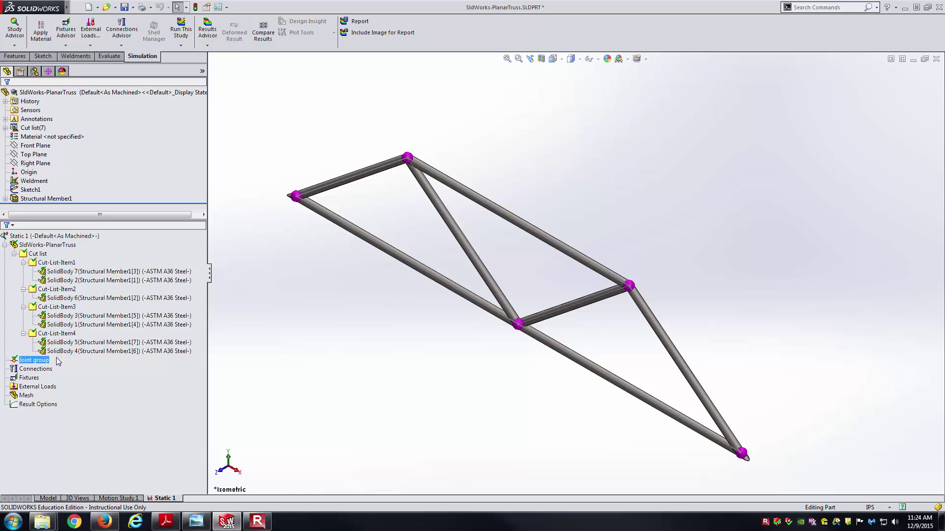
pyautogui.click(57, 289)
pyautogui.click(64, 281)
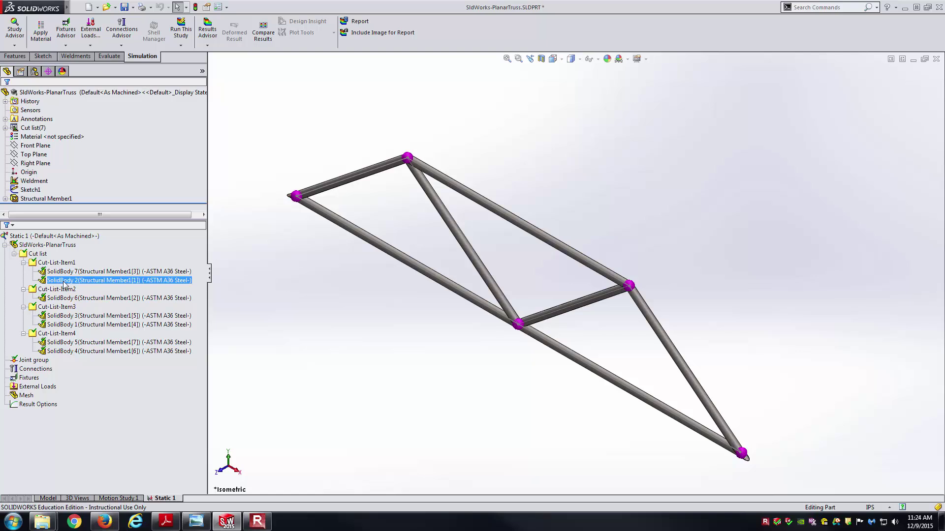
pyautogui.click(62, 272)
pyautogui.click(14, 253)
pyautogui.click(5, 244)
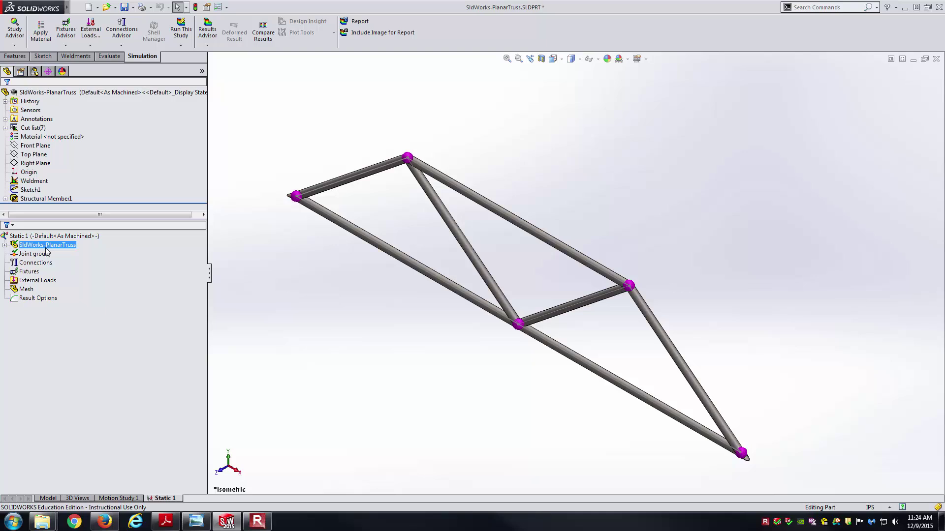
# - Edit the joint group, inspect the first two joints, and calculate the joints for all members with the touching clearance option
pyautogui.click(38, 254)
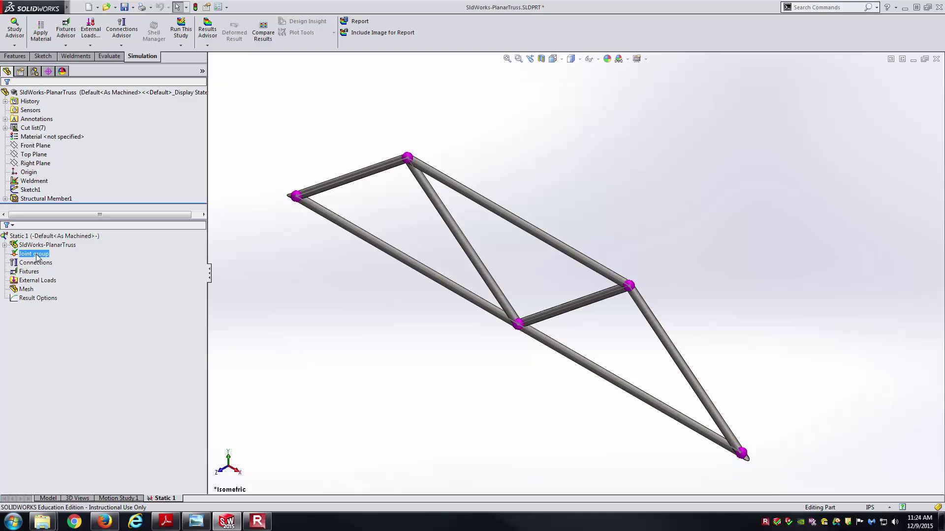
pyautogui.rightClick(37, 255)
pyautogui.click(66, 271)
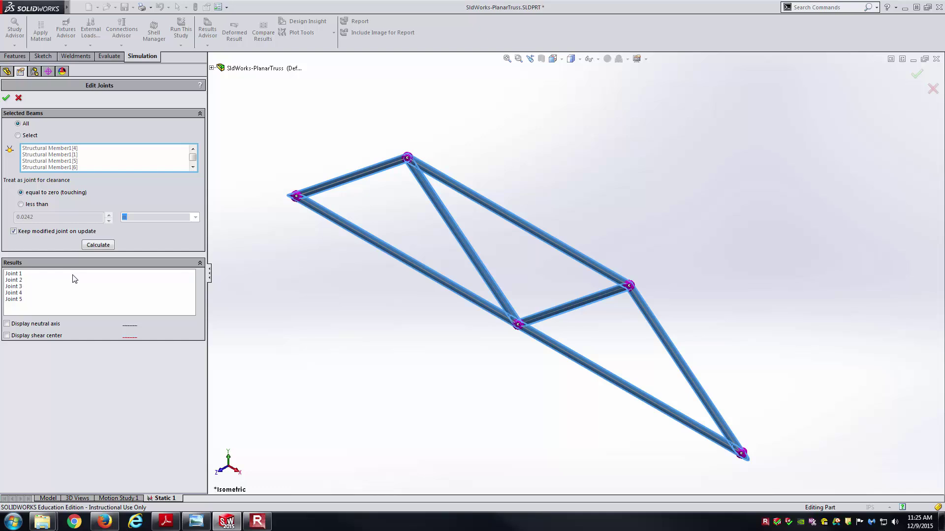
pyautogui.click(25, 274)
pyautogui.click(22, 281)
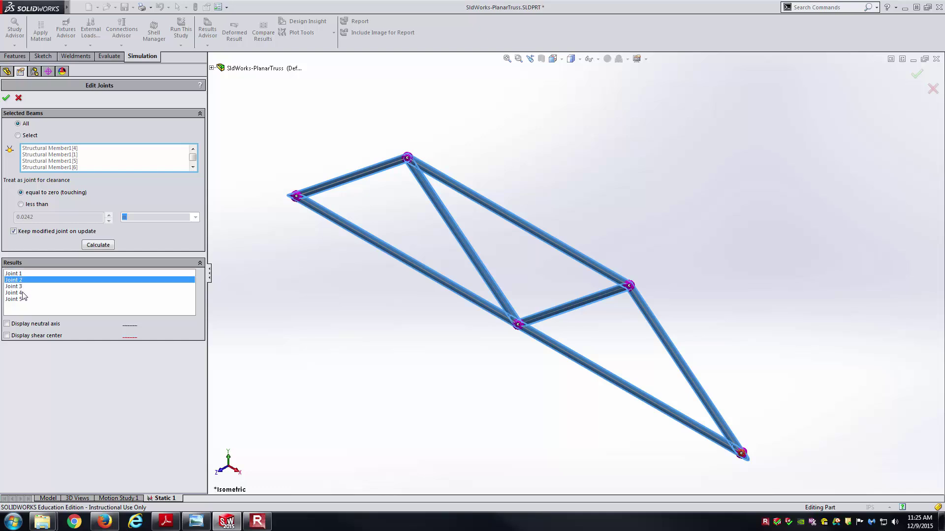
pyautogui.click(22, 274)
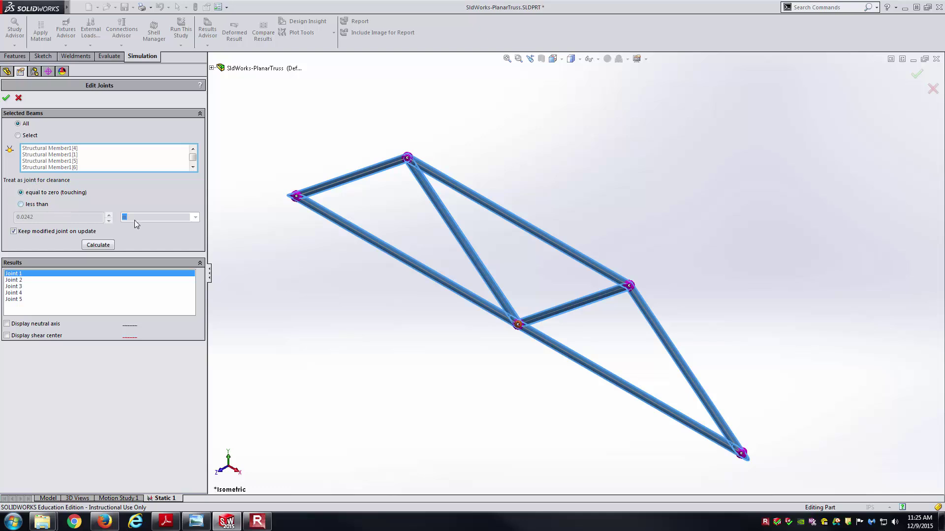
pyautogui.click(105, 244)
pyautogui.press('Return')
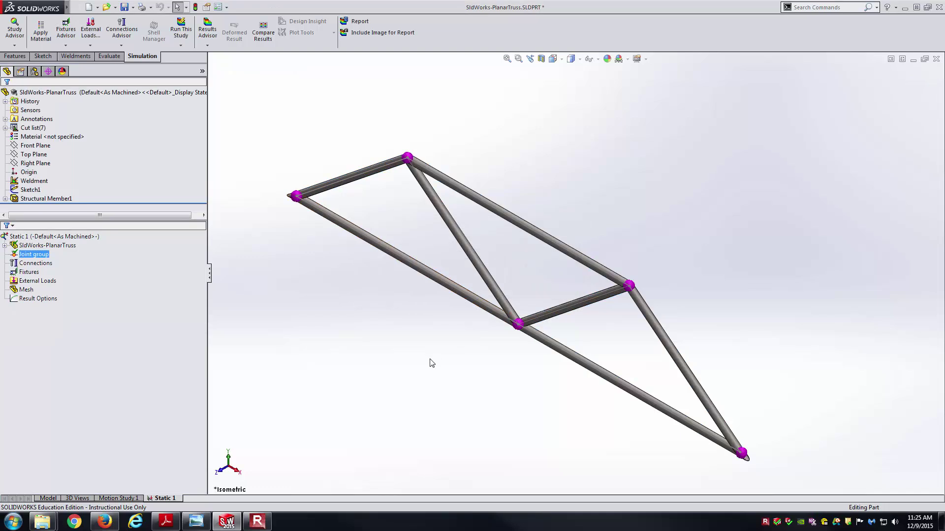
# - Look at the study's connections and fixtures entries, then check the supports in the truss diagram image and return to the study
pyautogui.click(39, 264)
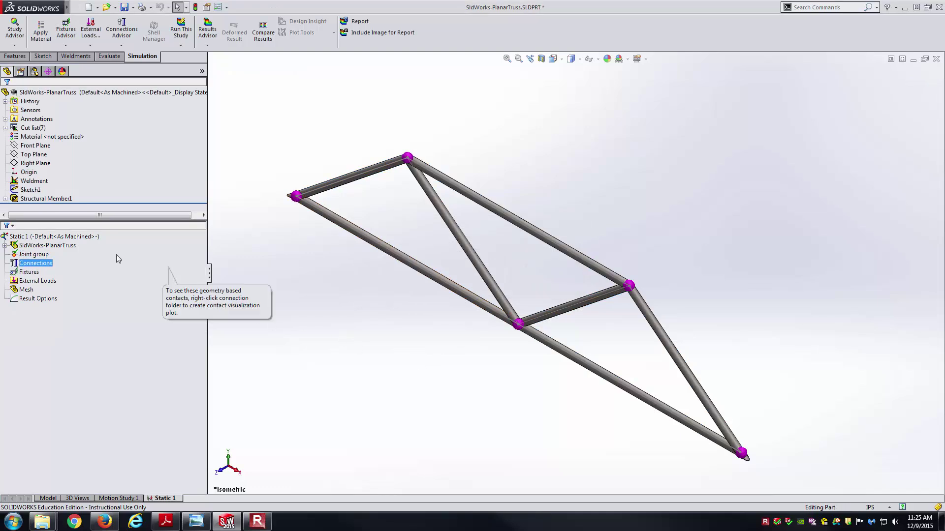
pyautogui.click(31, 273)
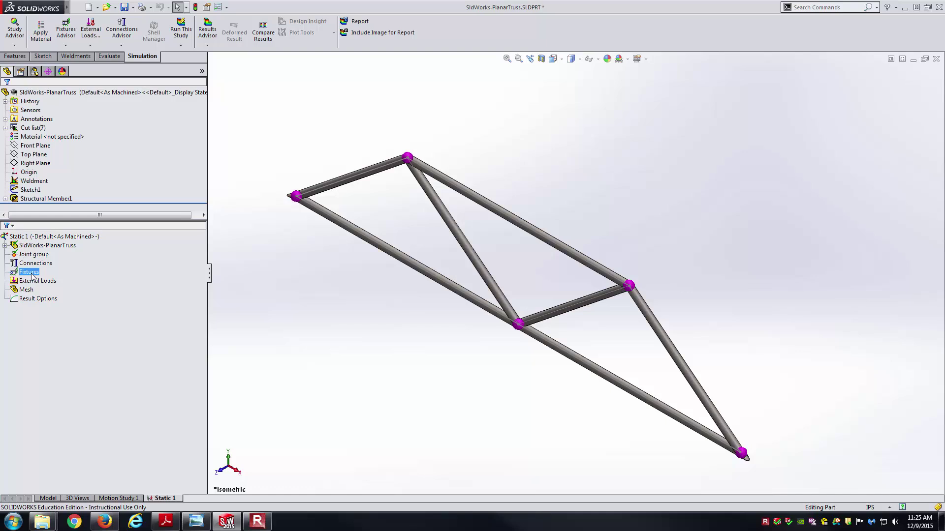
pyautogui.click(196, 522)
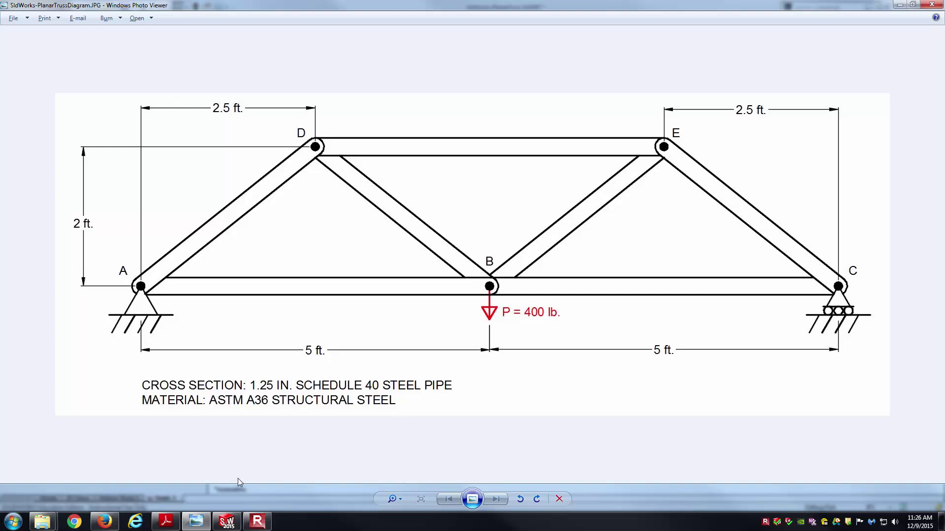
pyautogui.click(196, 522)
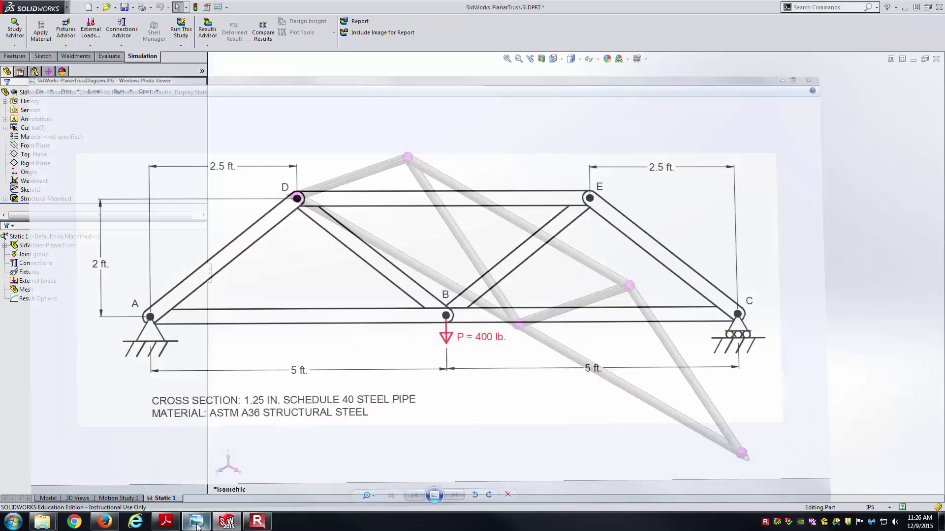
# - Start a fixture based on reference geometry and assign it to the truss's lower-left end joint, point A in the diagram
pyautogui.rightClick(36, 272)
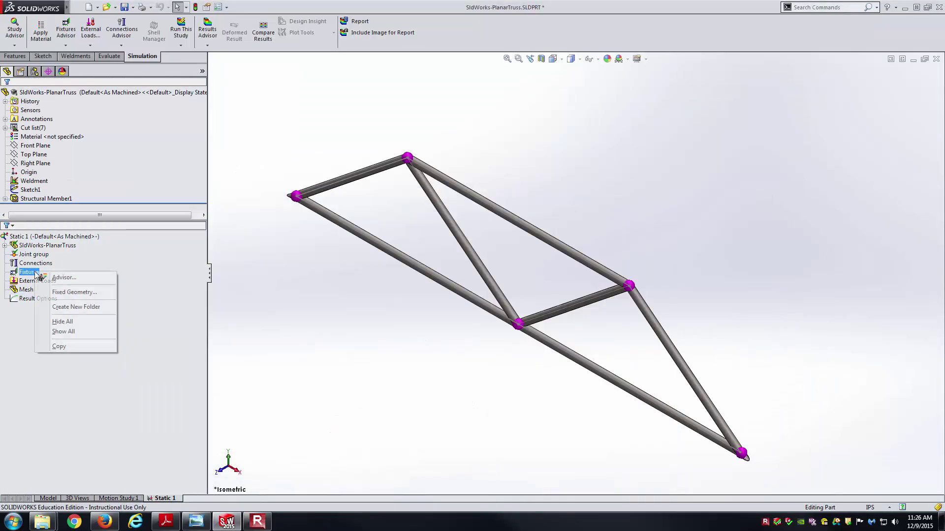
pyautogui.click(88, 294)
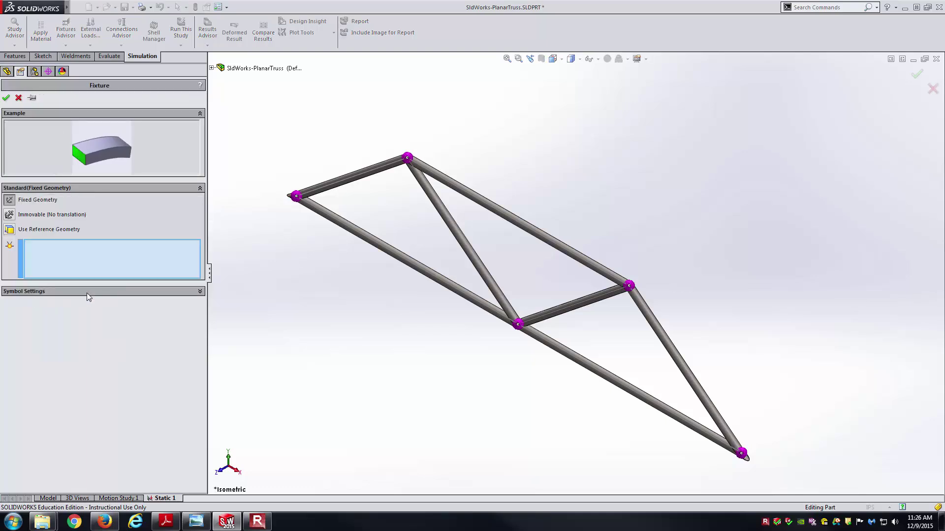
pyautogui.click(23, 234)
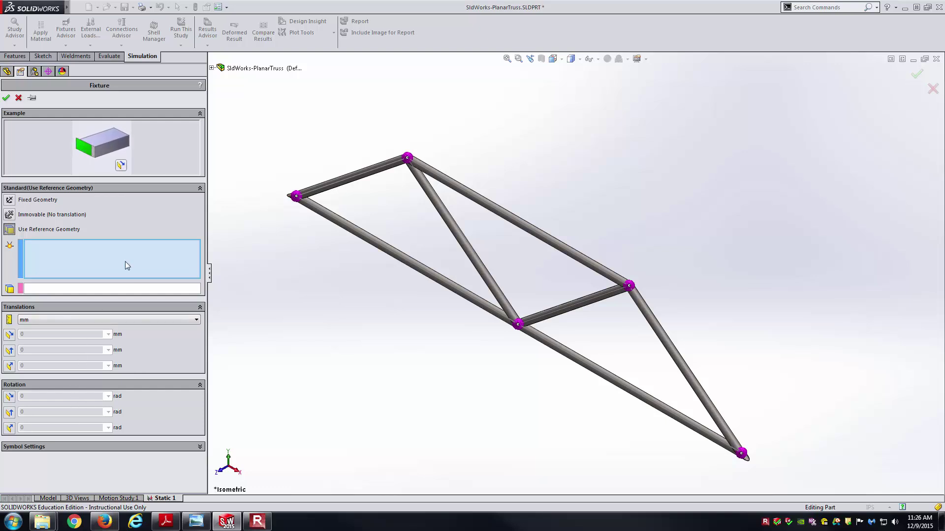
pyautogui.click(296, 196)
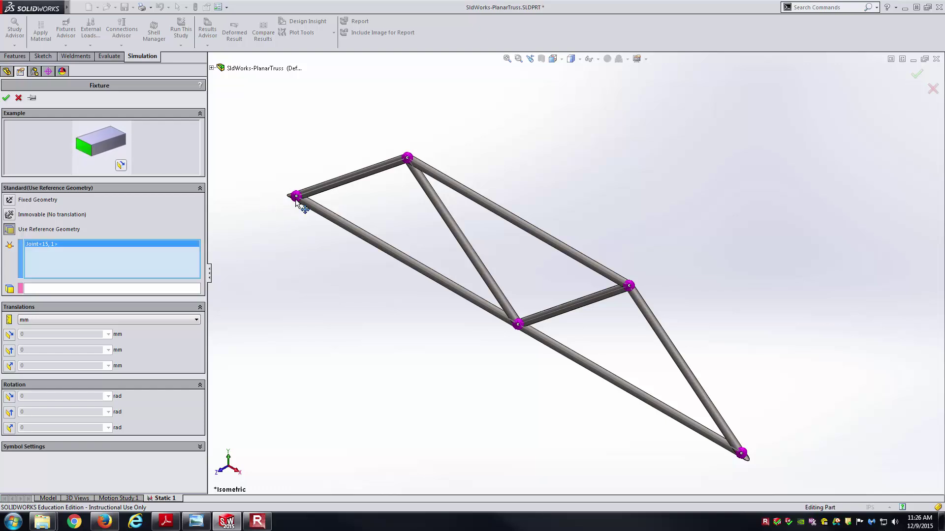
# - Use the Front Plane as the direction reference for the fixture at joint A
pyautogui.click(167, 289)
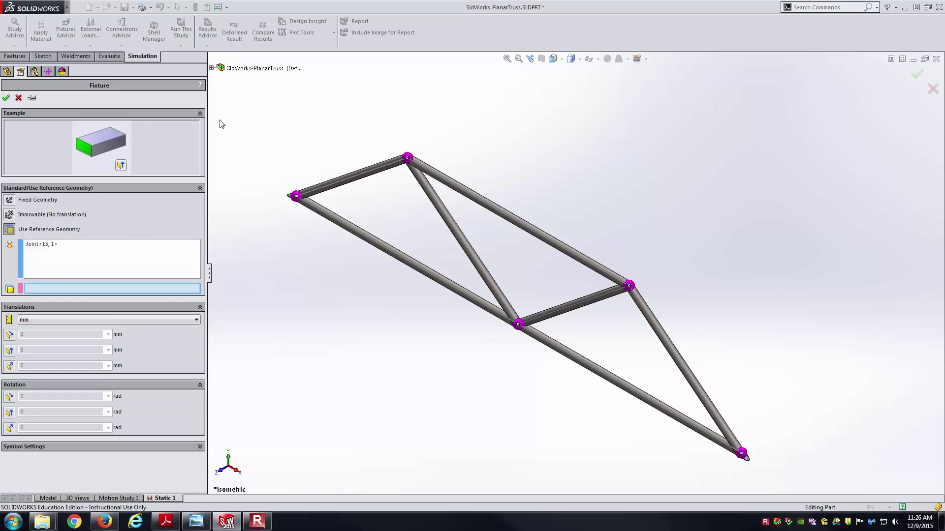
pyautogui.click(212, 68)
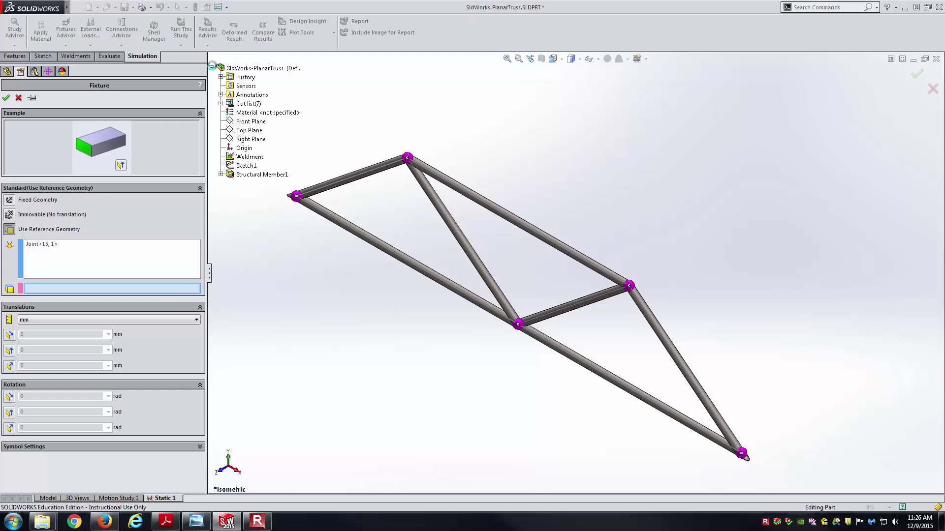
pyautogui.click(251, 122)
pyautogui.moveTo(319, 283); pyautogui.dragTo(348, 242, button='middle')
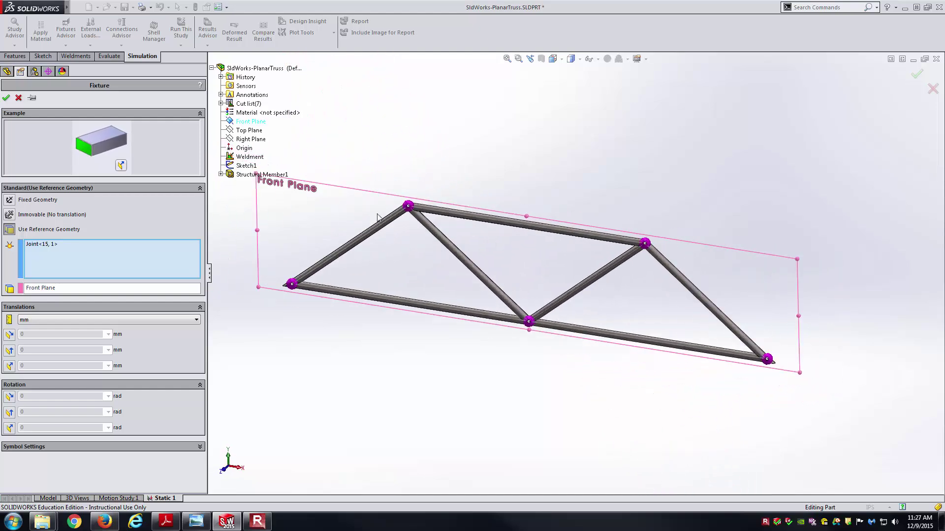
pyautogui.click(212, 68)
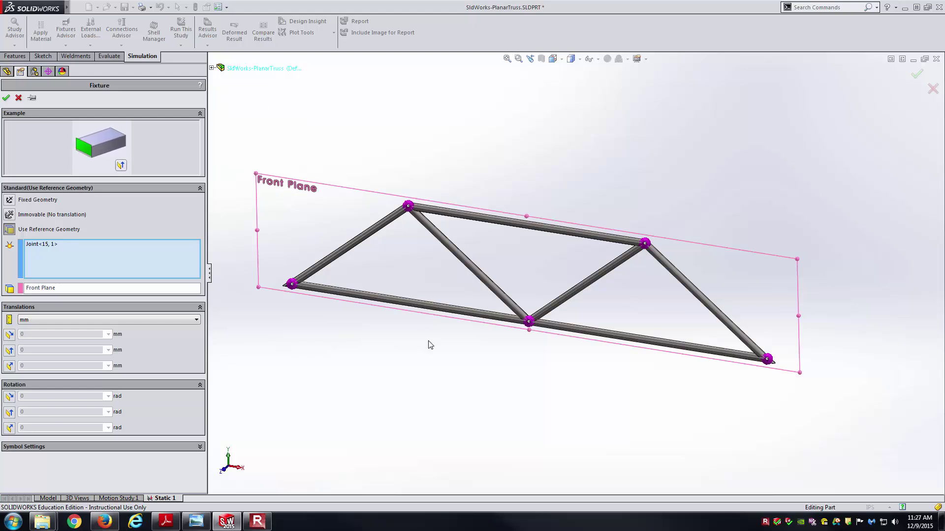
pyautogui.moveTo(418, 355); pyautogui.dragTo(441, 365, button='middle')
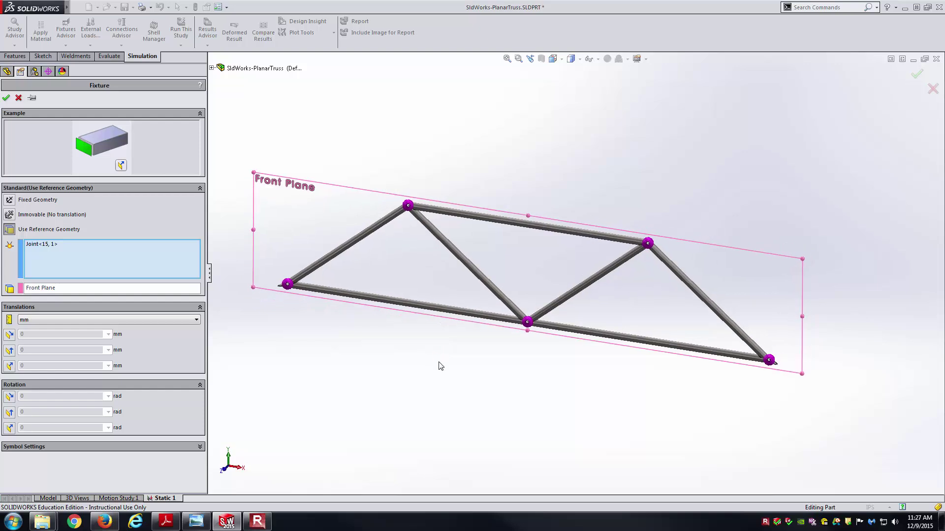
# - Set the translation units to inches and fix joint A at 0 in along both plane directions and normal to the plane
pyautogui.click(52, 319)
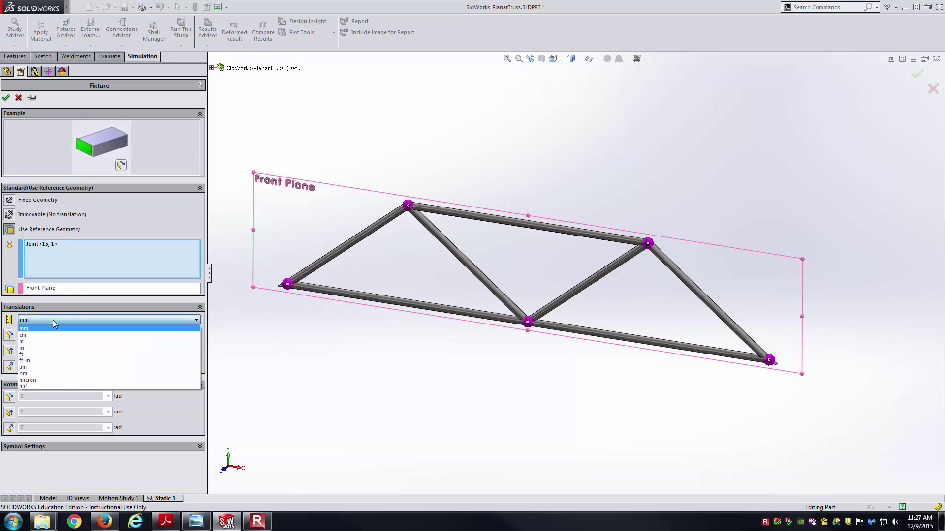
pyautogui.click(54, 353)
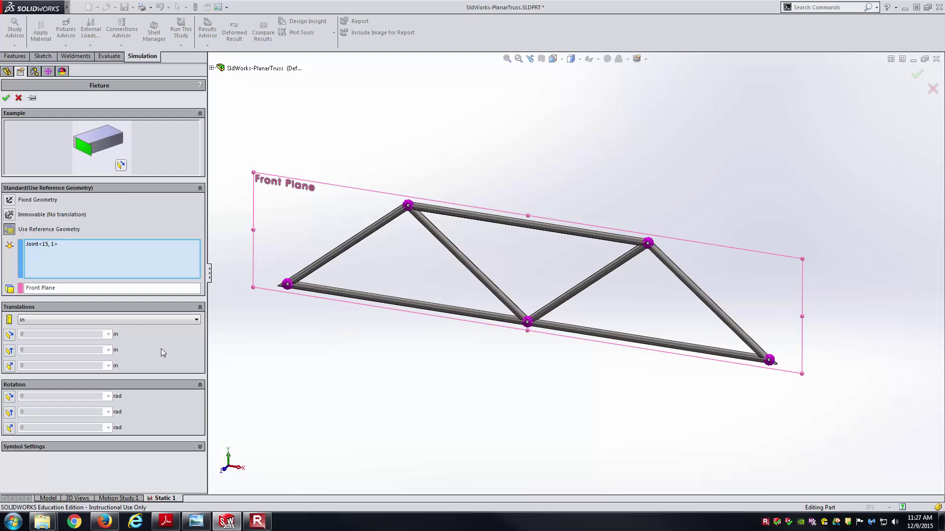
pyautogui.click(51, 244)
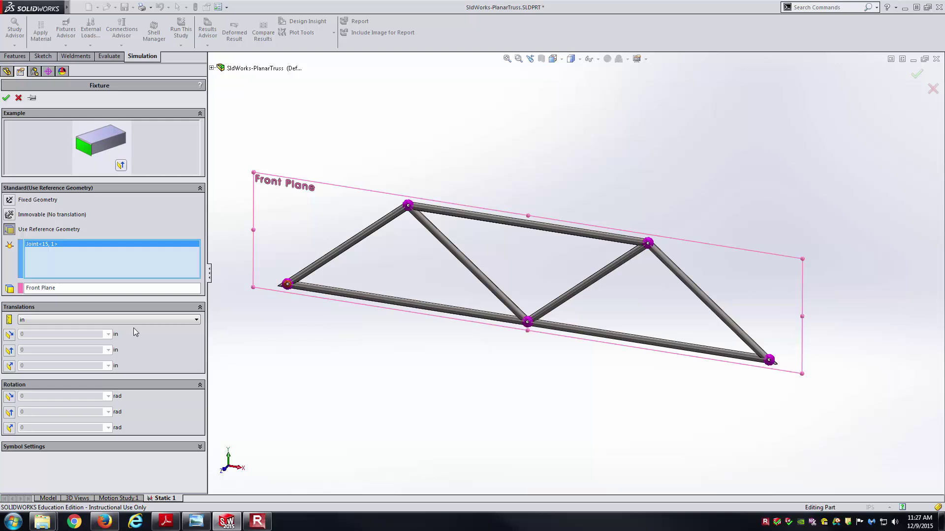
pyautogui.click(9, 335)
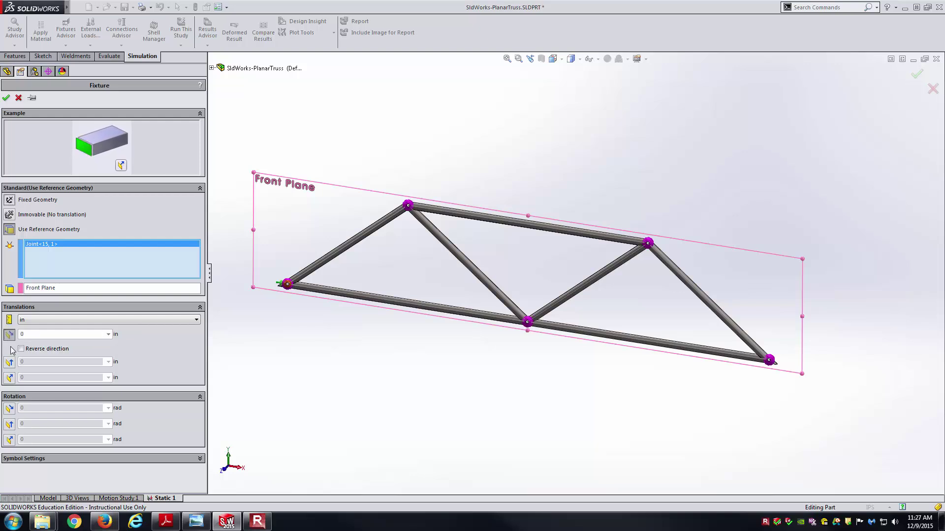
pyautogui.click(9, 362)
pyautogui.click(10, 389)
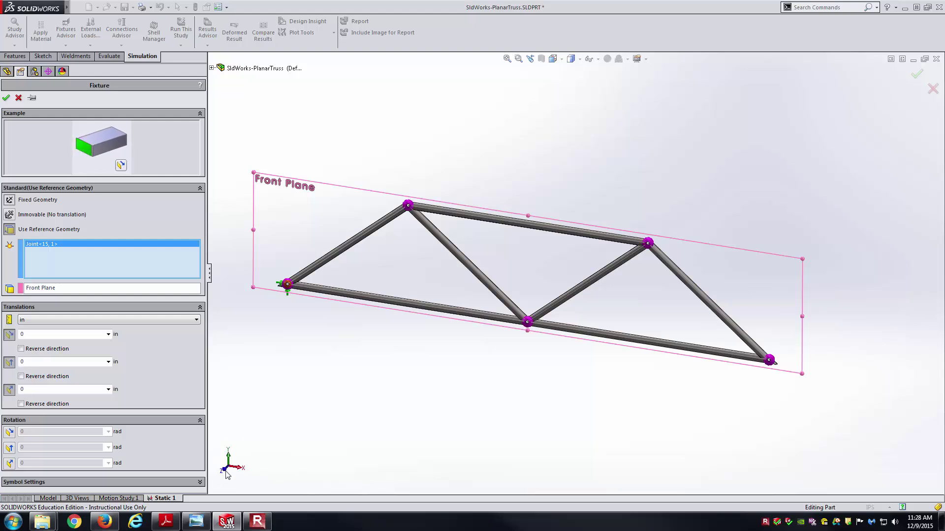
pyautogui.moveTo(358, 447)
pyautogui.mouseDown(button='middle')
pyautogui.moveTo(350, 435)
pyautogui.moveTo(362, 428)
pyautogui.moveTo(356, 415)
pyautogui.moveTo(356, 445)
pyautogui.mouseUp(button='middle')
# - Check support A in the truss diagram, fix its rotations in the first two plane directions at 0 rad, and accept the fixture
pyautogui.click(152, 291)
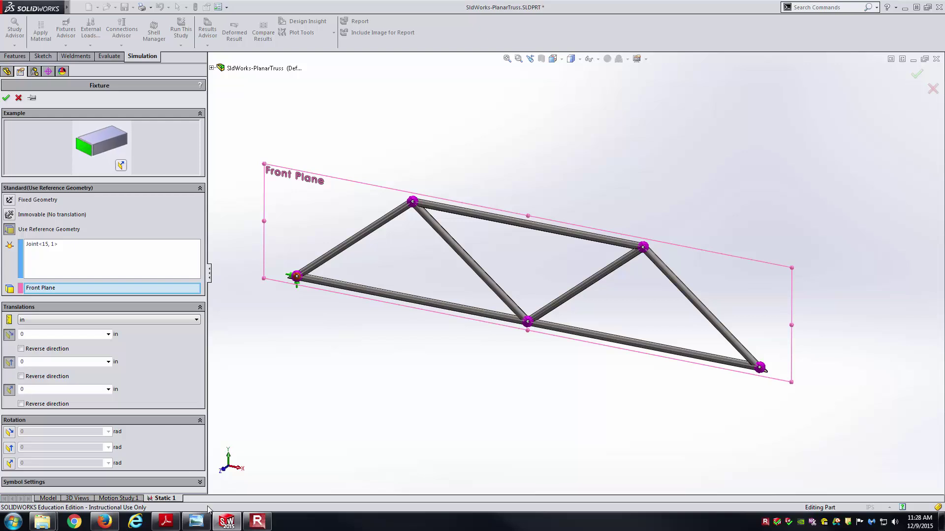
pyautogui.click(198, 523)
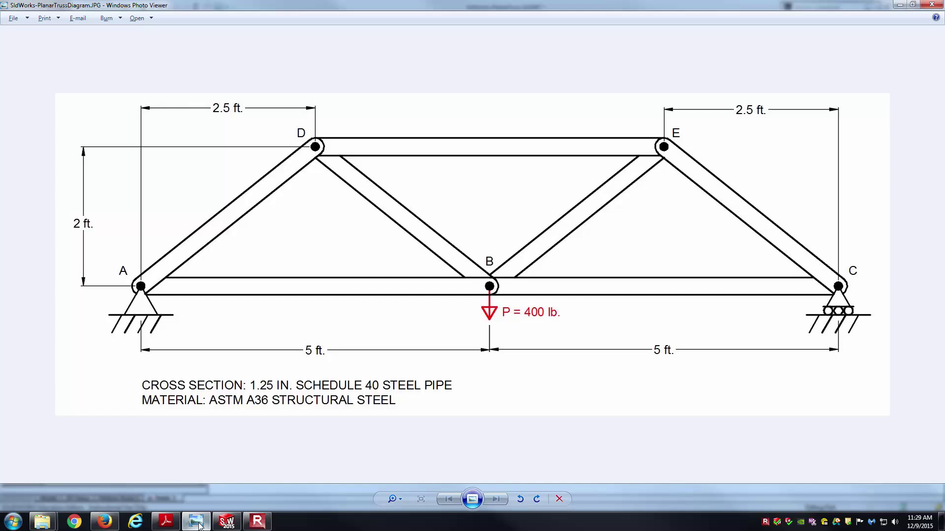
pyautogui.click(227, 522)
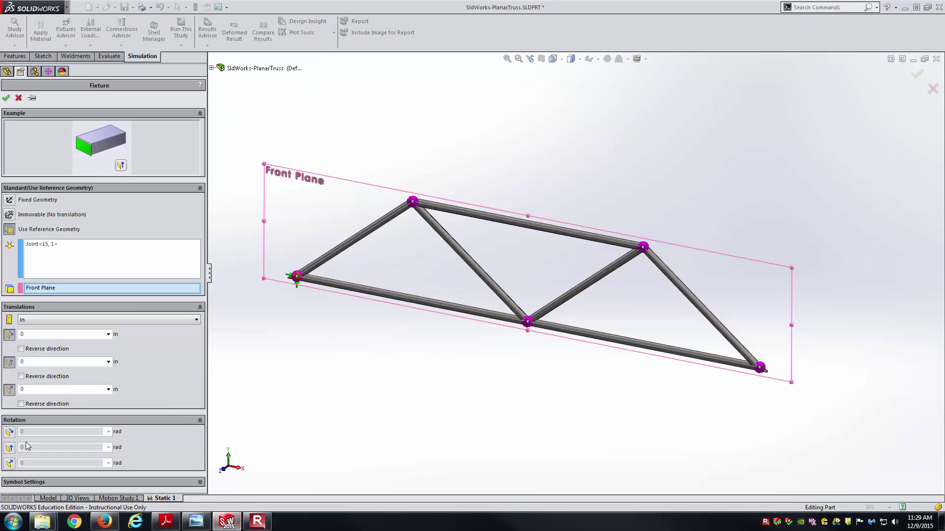
pyautogui.click(9, 433)
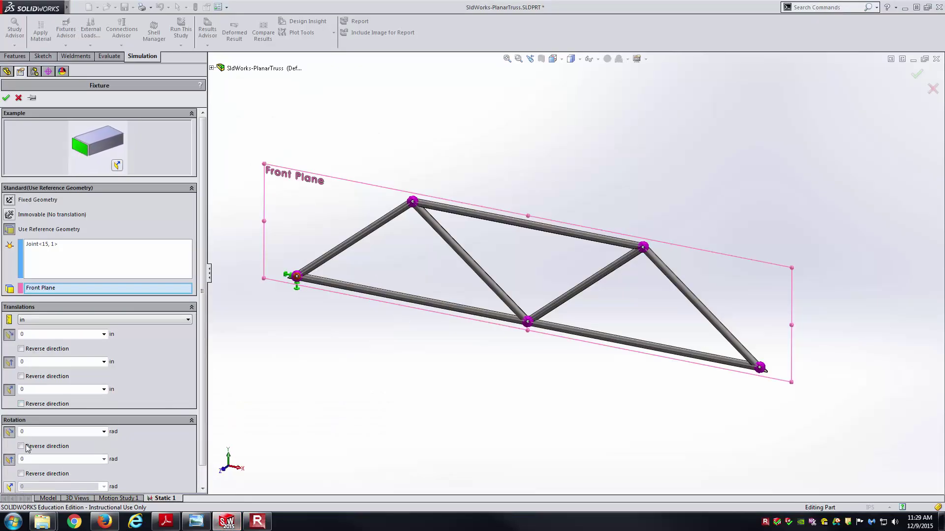
pyautogui.scroll(-2, 43, 451)
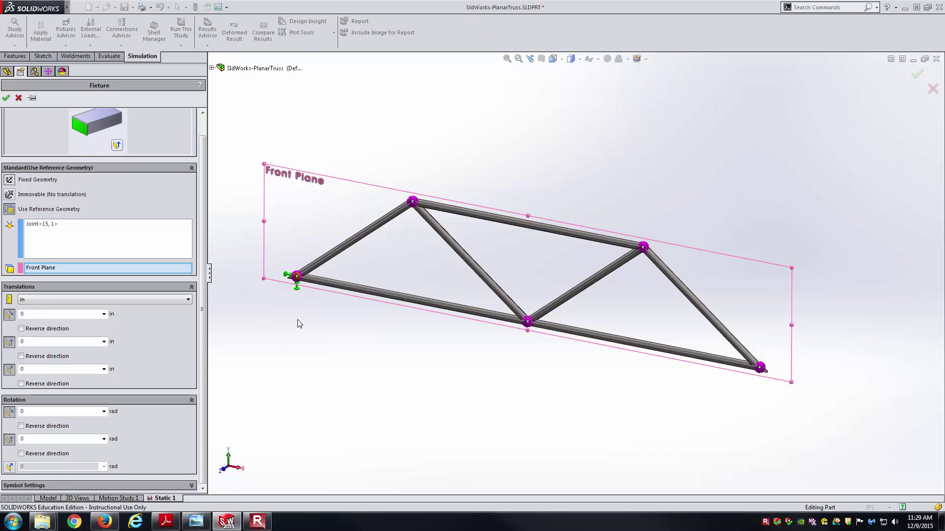
pyautogui.click(72, 227)
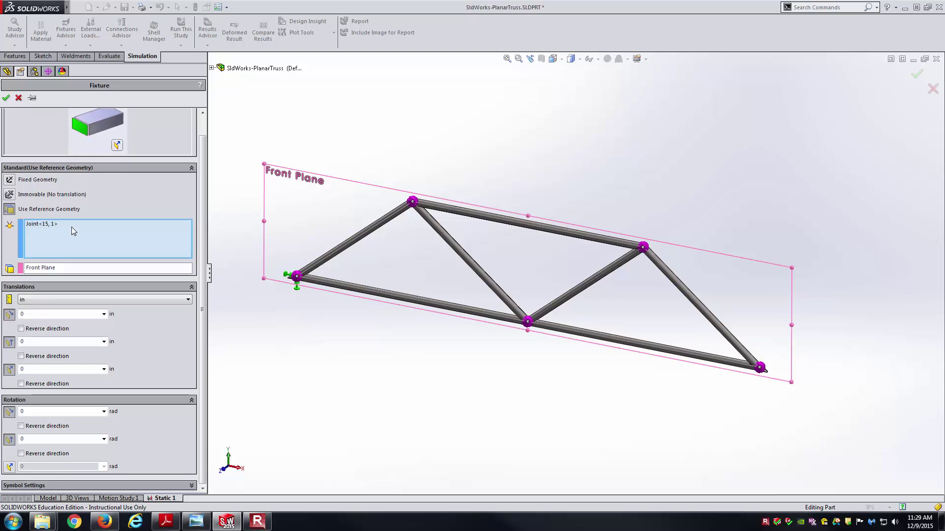
pyautogui.click(6, 98)
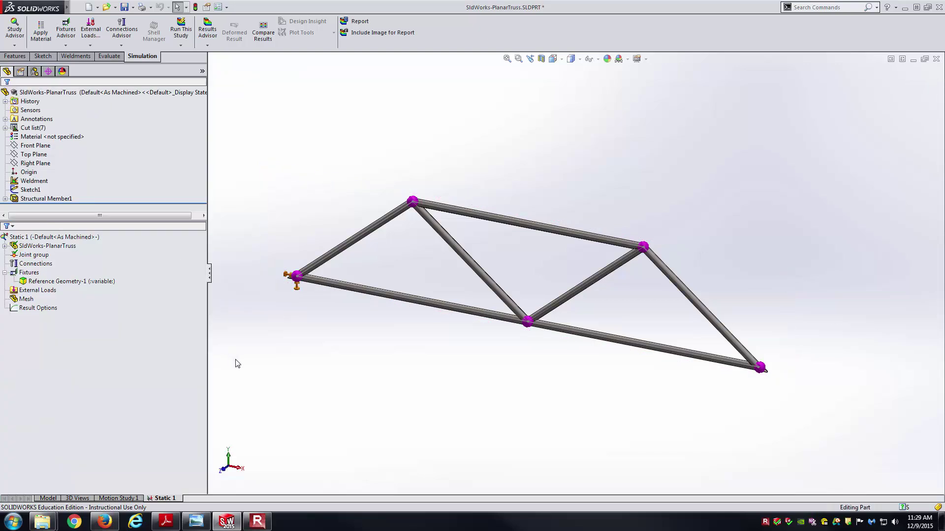
# - Check support C in the truss diagram, then start a second reference-geometry fixture on the truss's lower-right end joint
pyautogui.click(198, 522)
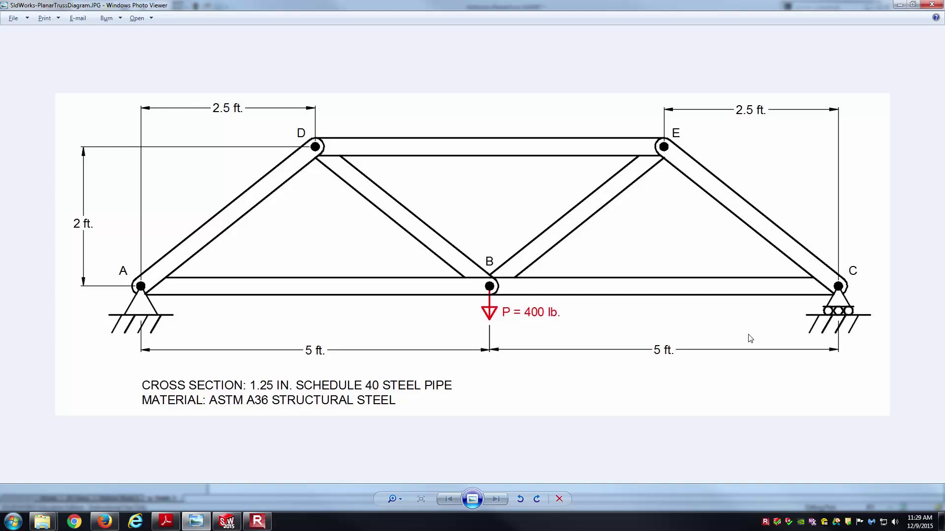
pyautogui.click(209, 526)
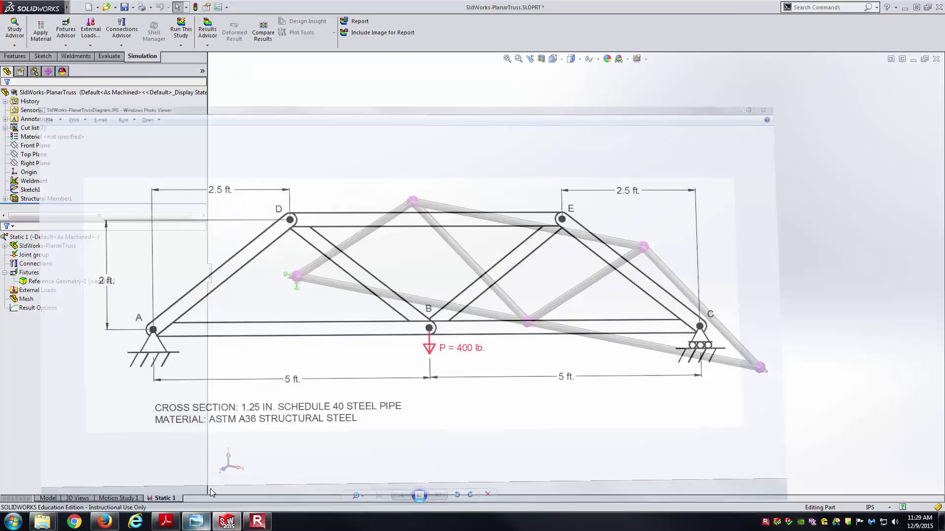
pyautogui.click(29, 273)
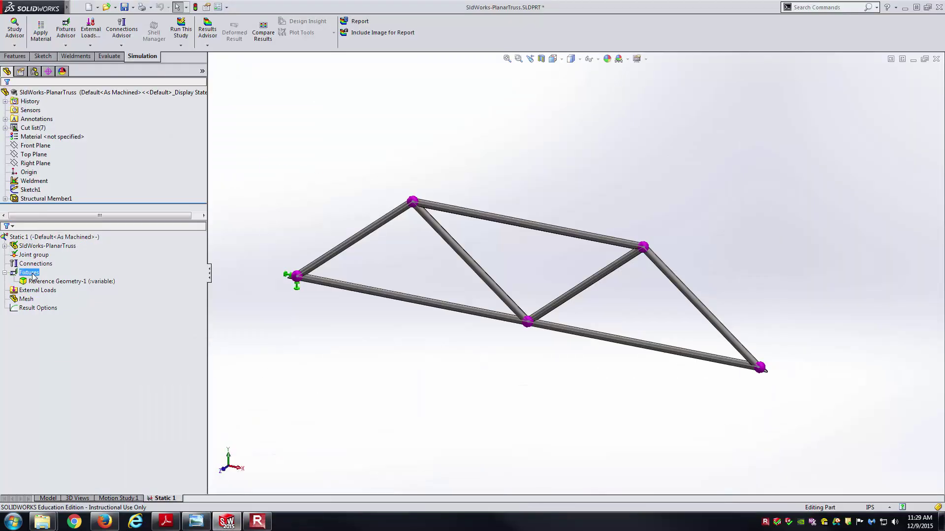
pyautogui.rightClick(32, 274)
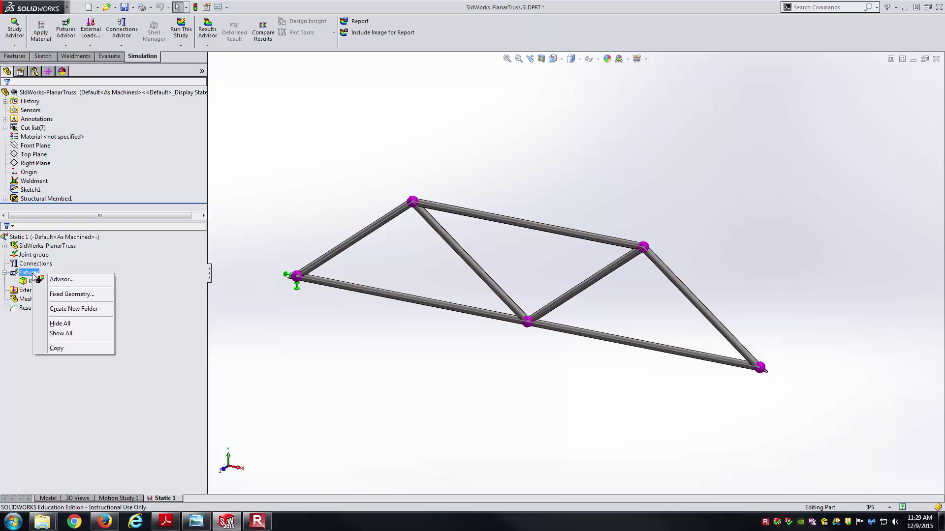
pyautogui.click(71, 293)
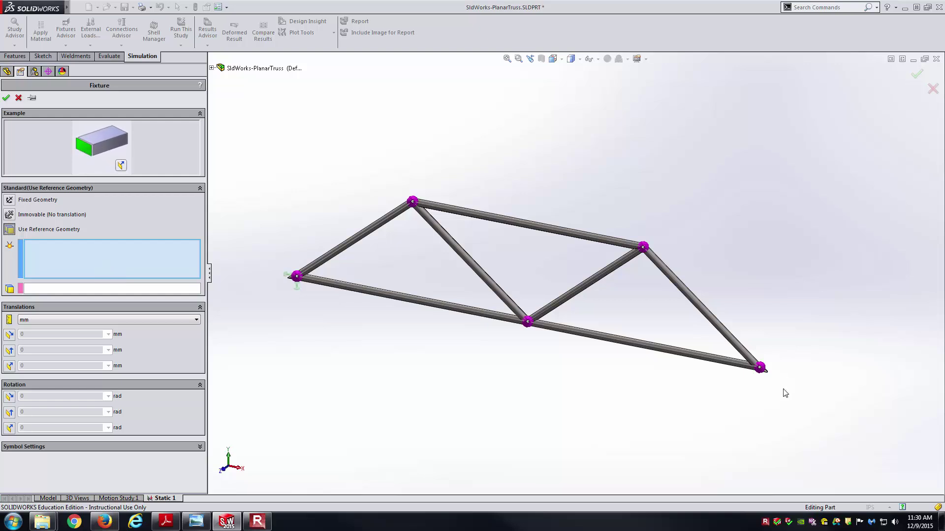
pyautogui.click(760, 368)
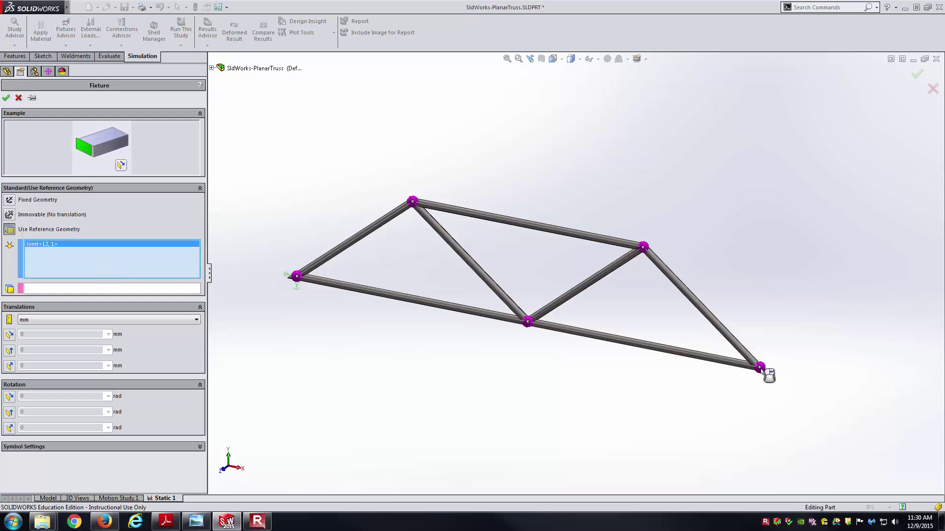
# - Use the Front Plane as the direction reference for the fixture at joint C
pyautogui.click(105, 292)
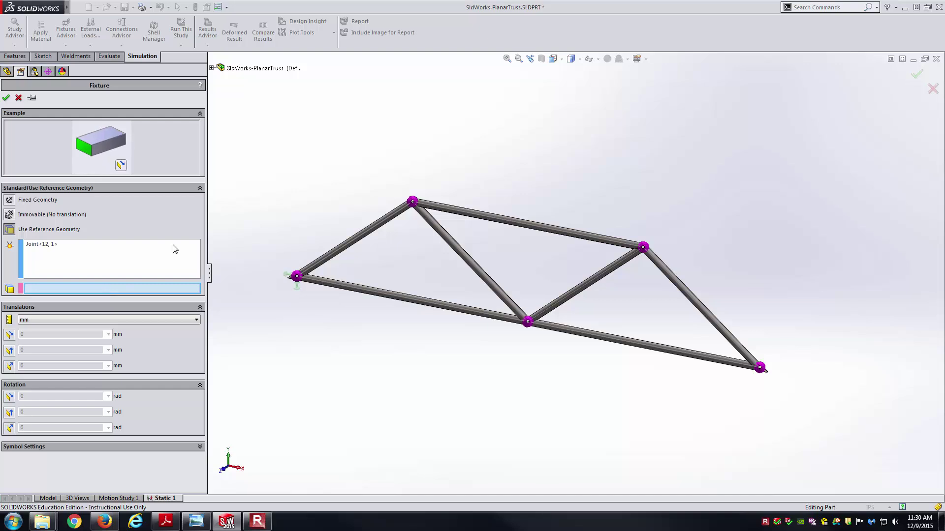
pyautogui.click(212, 68)
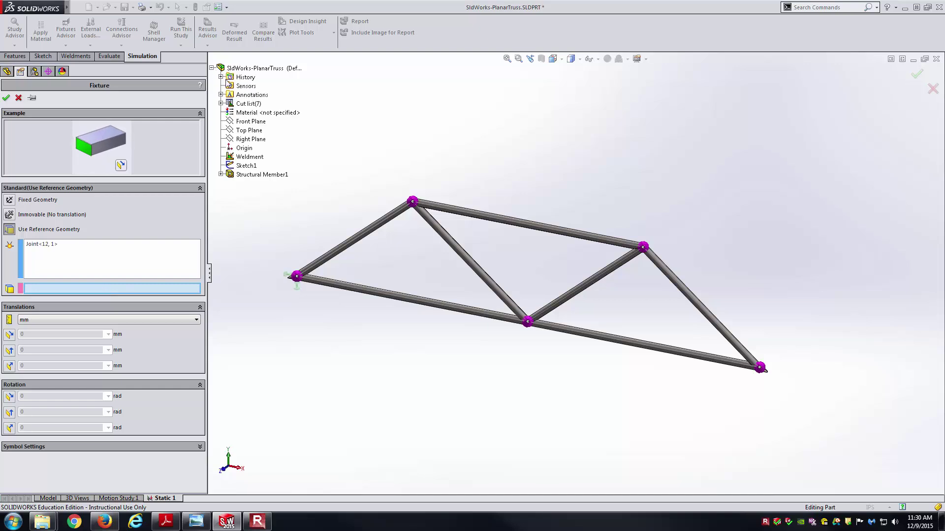
pyautogui.click(247, 122)
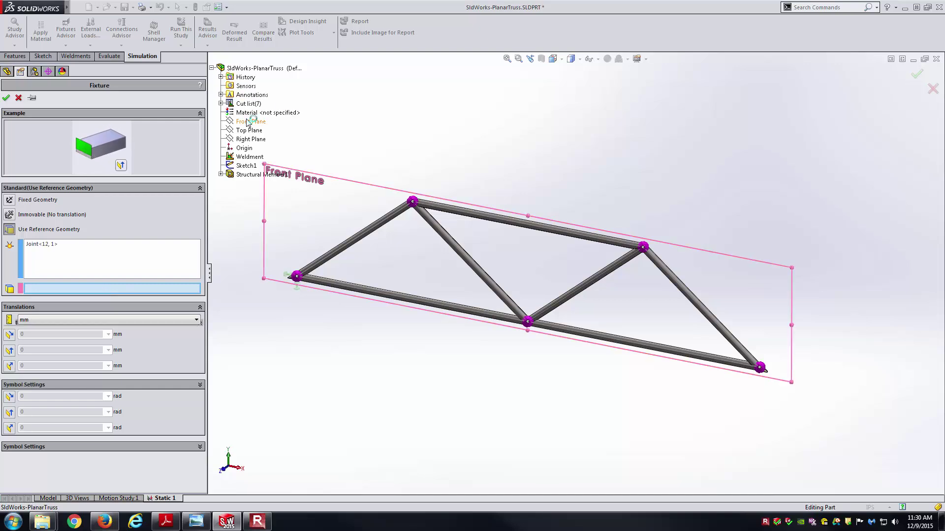
pyautogui.click(212, 68)
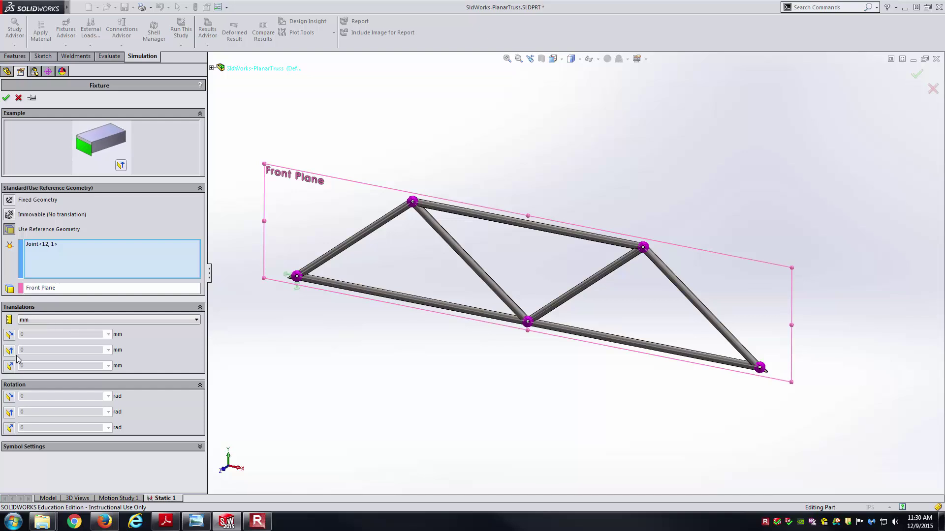
# - Check support C in the truss diagram and fix joint C's translations along plane direction 2 and normal to the plane at 0 mm
pyautogui.click(196, 521)
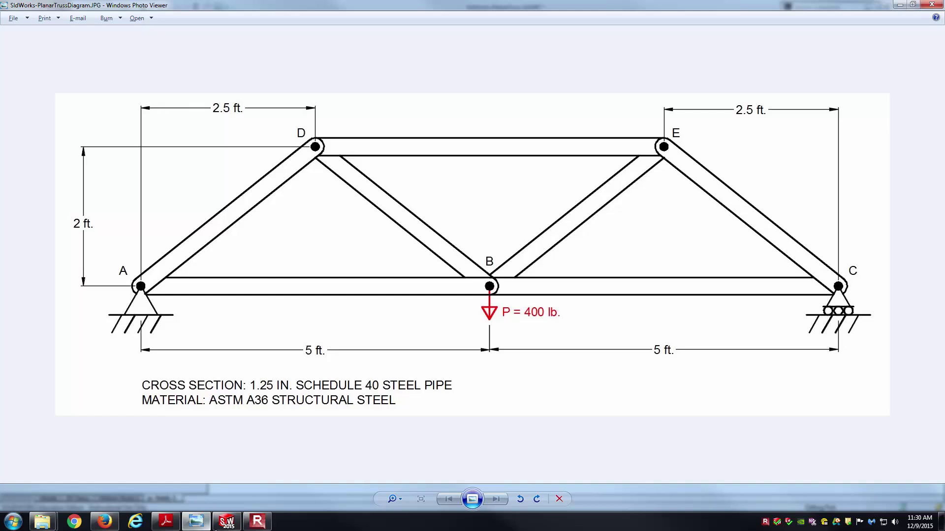
pyautogui.click(227, 522)
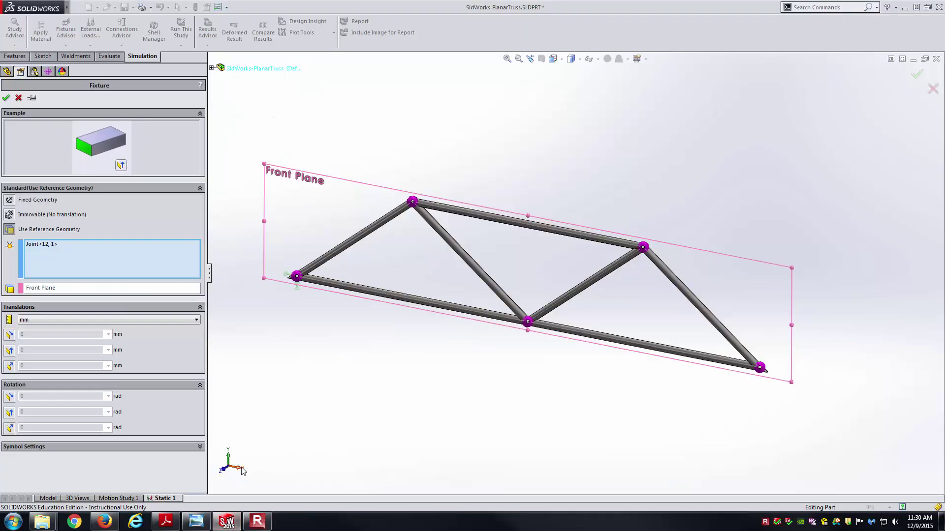
pyautogui.click(69, 290)
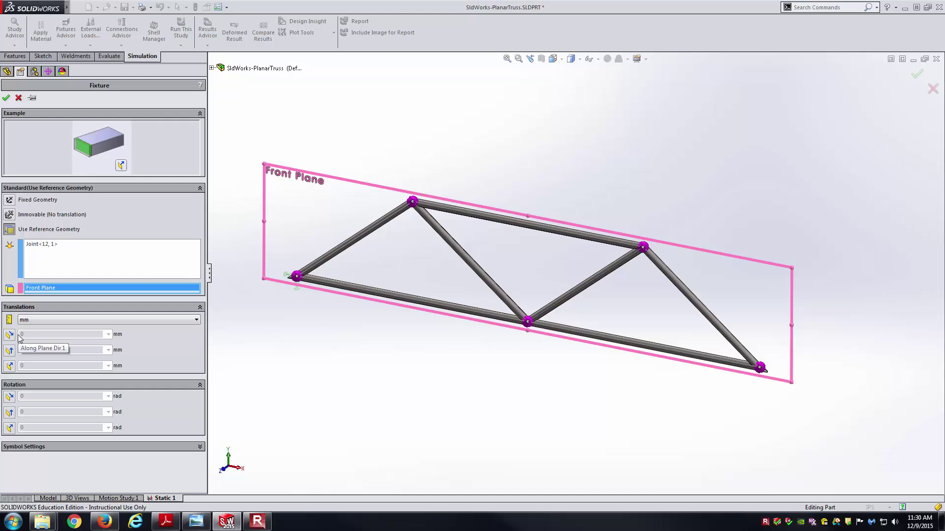
pyautogui.click(9, 350)
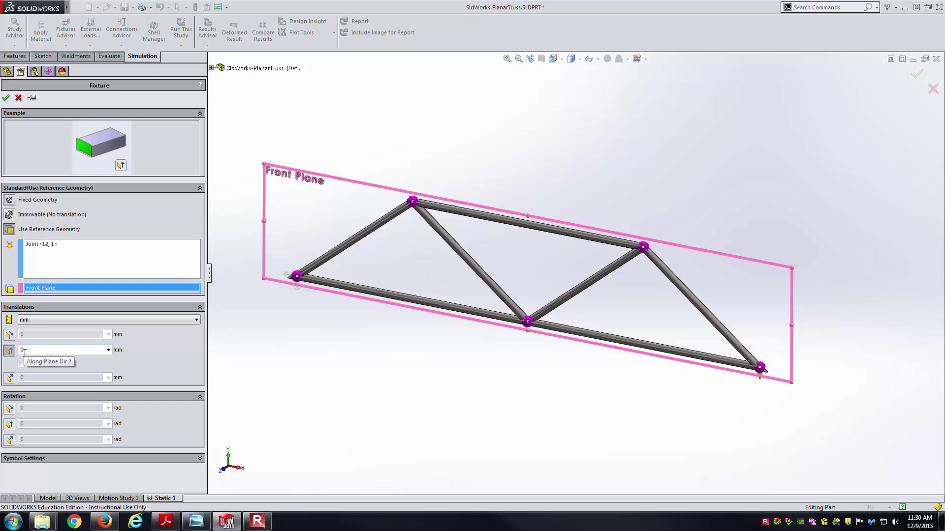
pyautogui.click(196, 521)
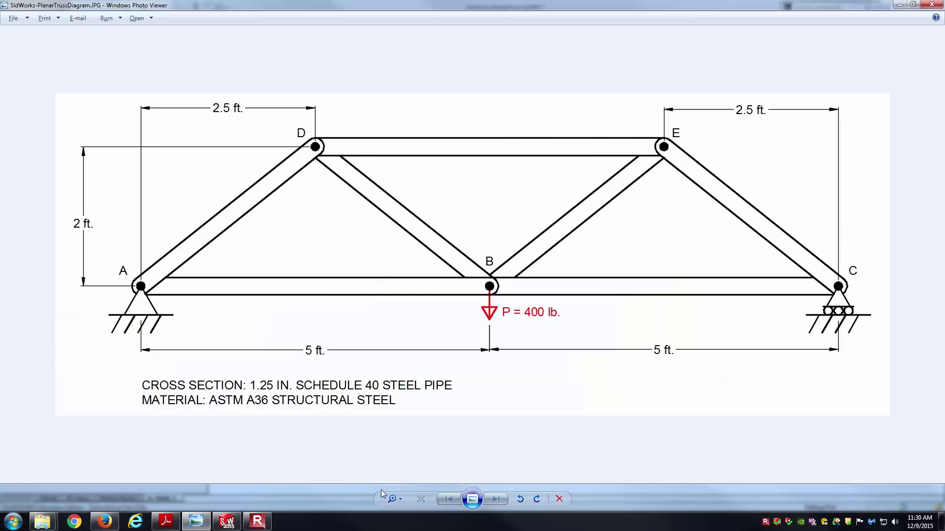
pyautogui.click(238, 519)
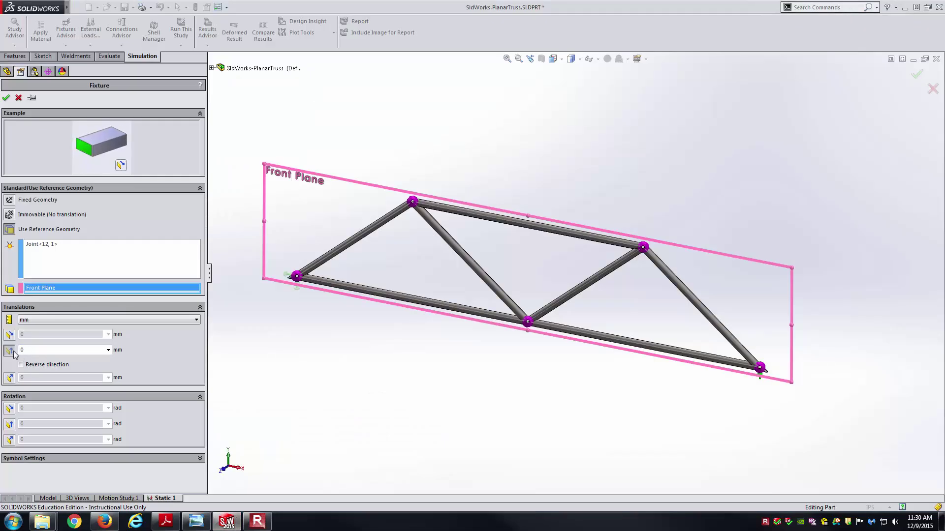
pyautogui.click(9, 378)
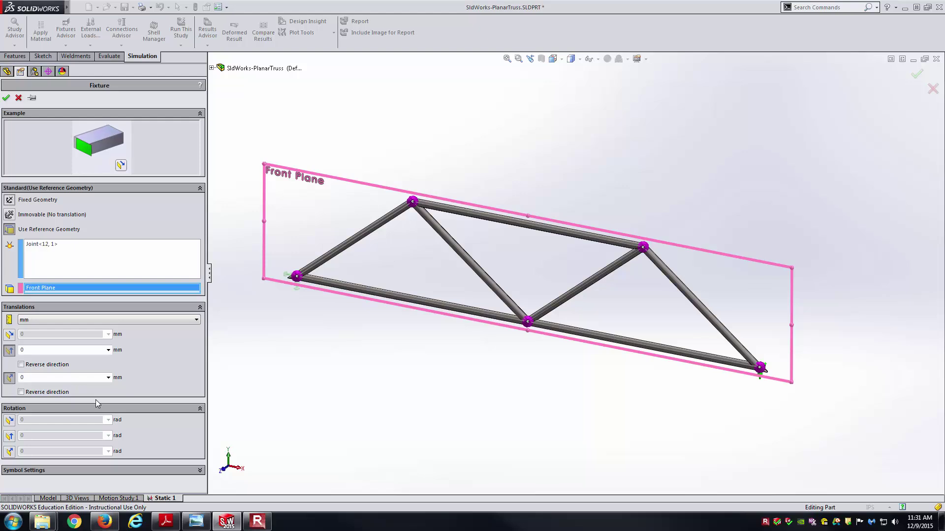
# - Recheck support C in the truss diagram, fix the joint's rotations in the first two plane directions at 0 rad, and accept the fixture
pyautogui.click(196, 522)
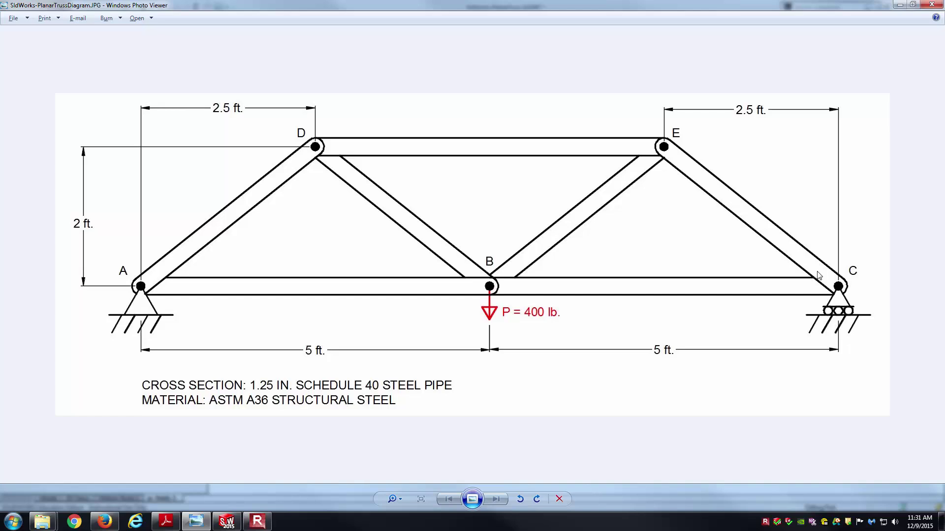
pyautogui.click(229, 520)
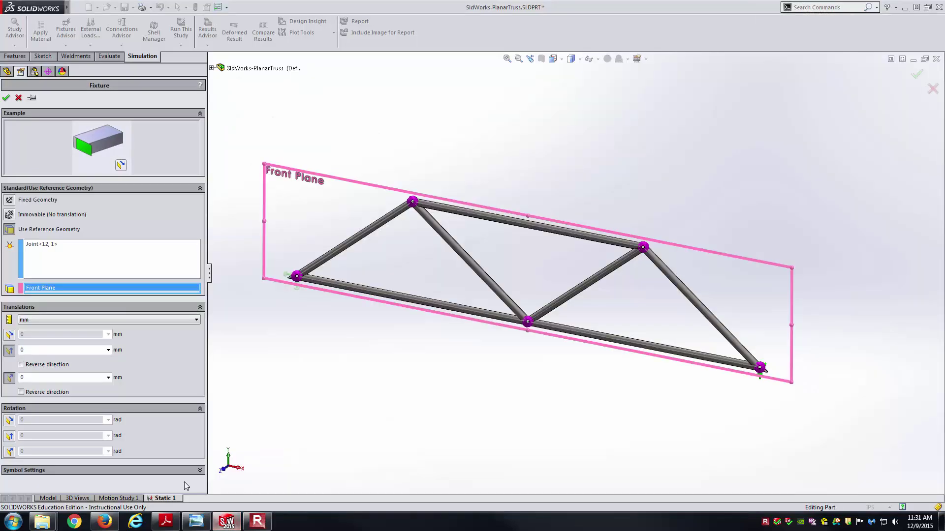
pyautogui.click(9, 420)
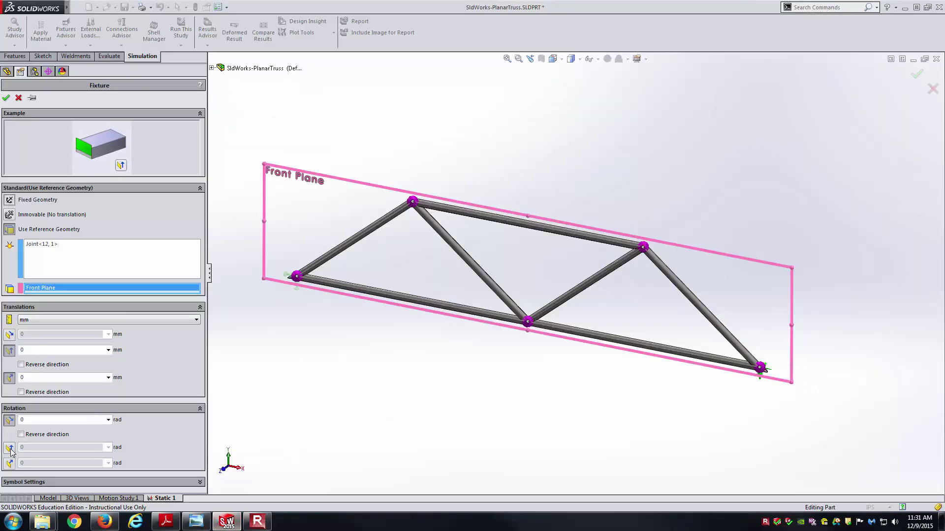
pyautogui.click(68, 446)
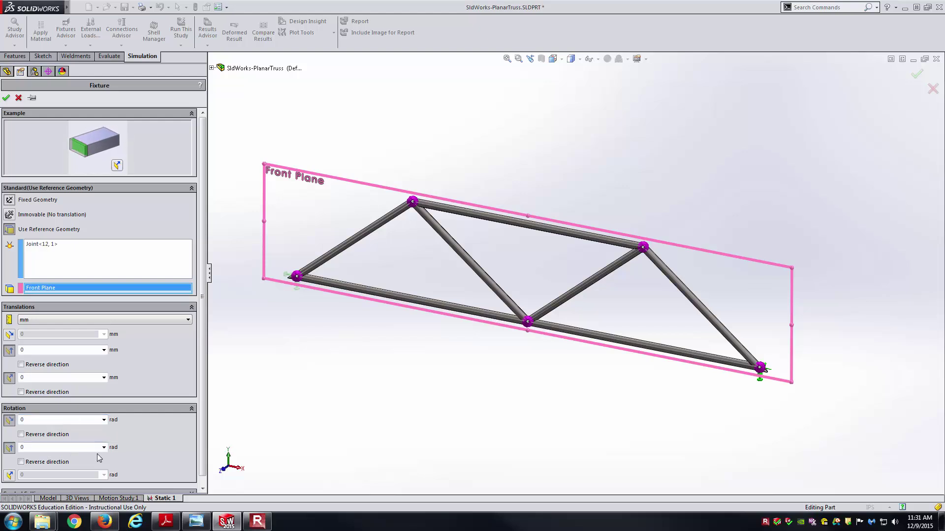
pyautogui.scroll(-1, 69, 458)
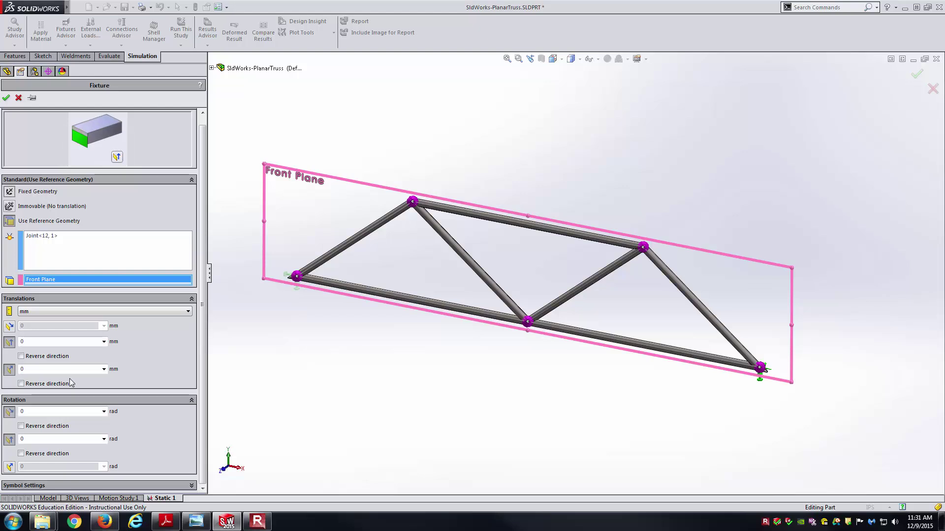
pyautogui.click(6, 98)
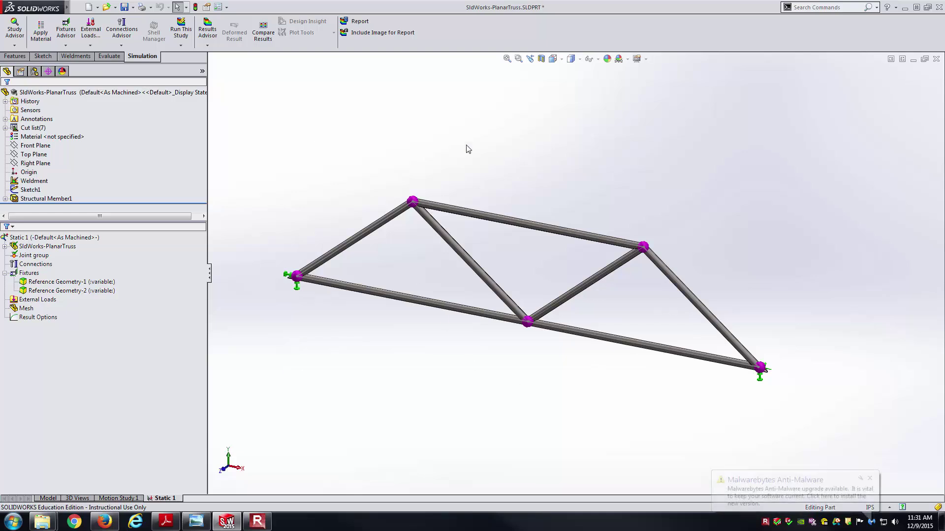
# - Start a third reference-geometry fixture on joints D, B and E with the Front Plane as the direction reference
pyautogui.click(30, 274)
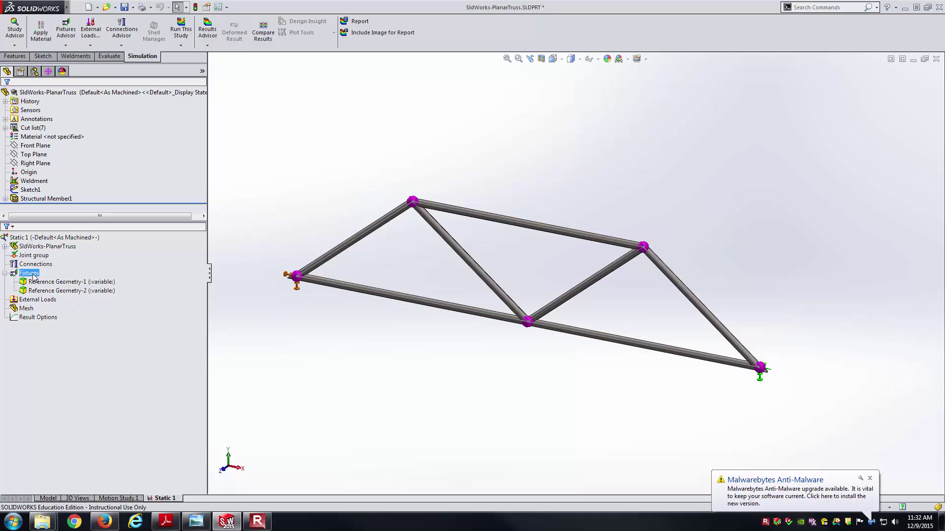
pyautogui.rightClick(34, 276)
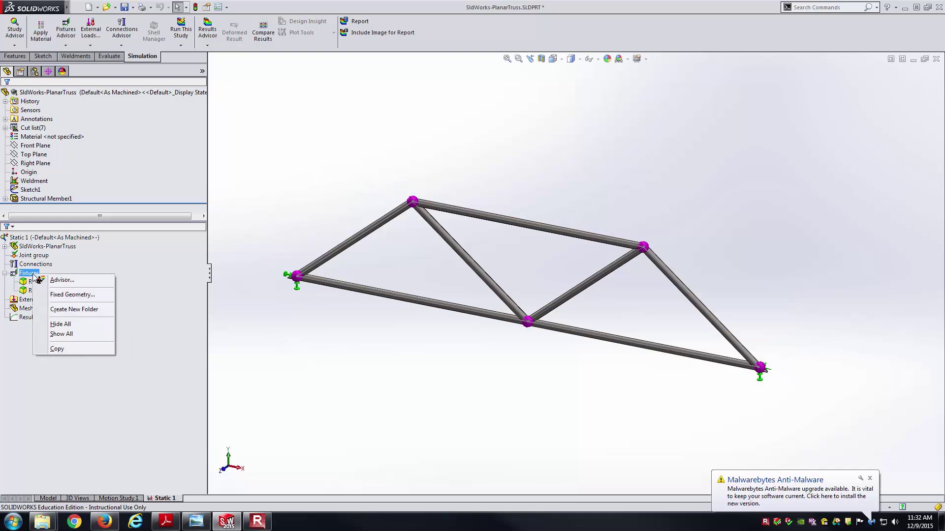
pyautogui.click(74, 295)
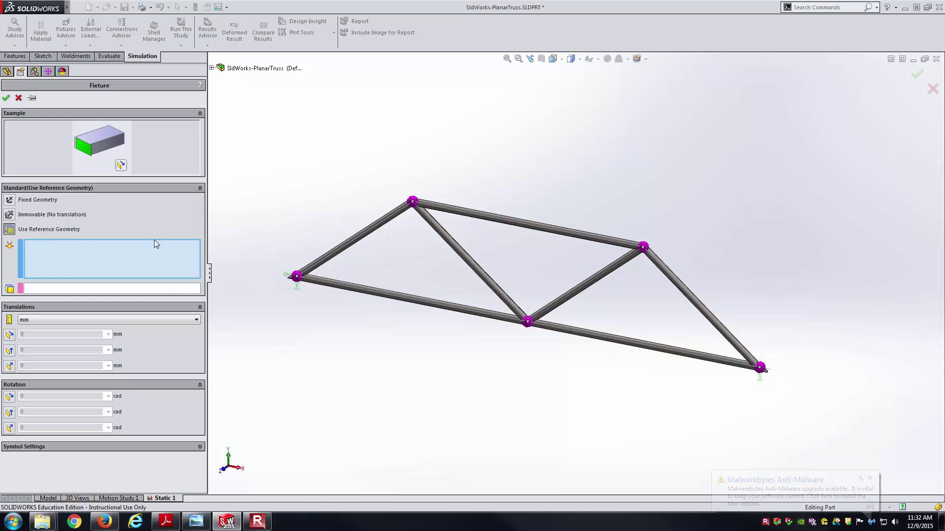
pyautogui.click(413, 201)
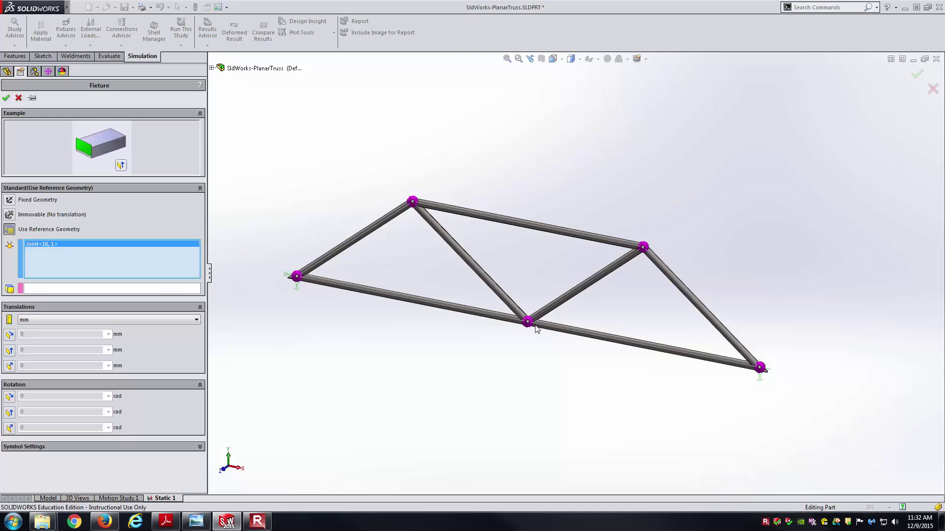
pyautogui.click(533, 325)
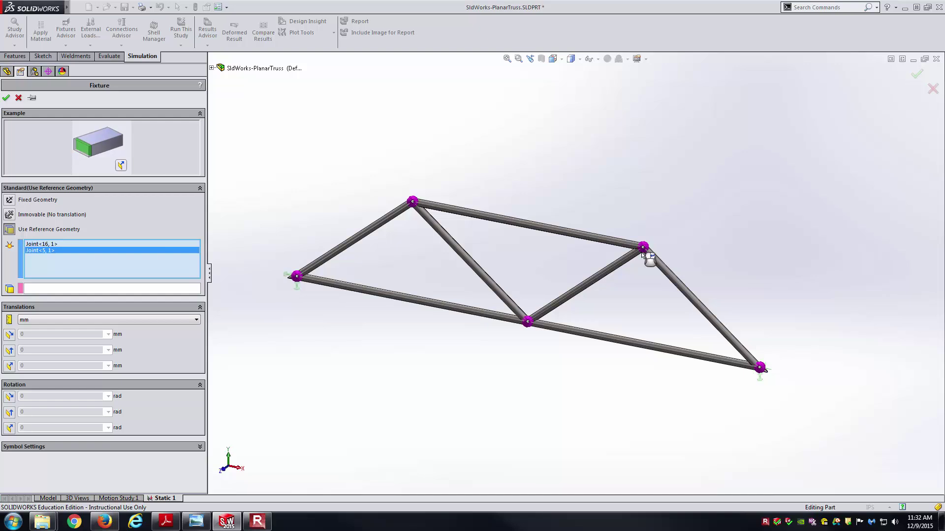
pyautogui.click(645, 253)
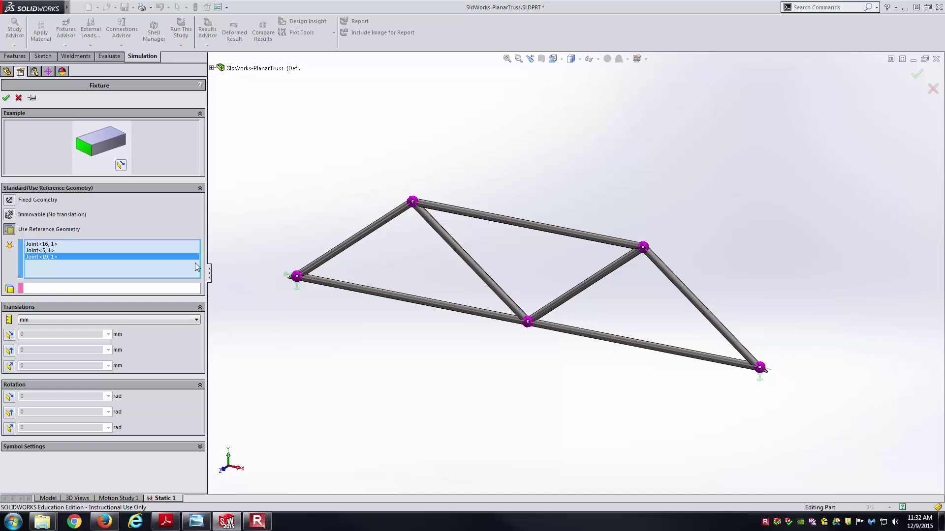
pyautogui.click(151, 289)
pyautogui.click(211, 68)
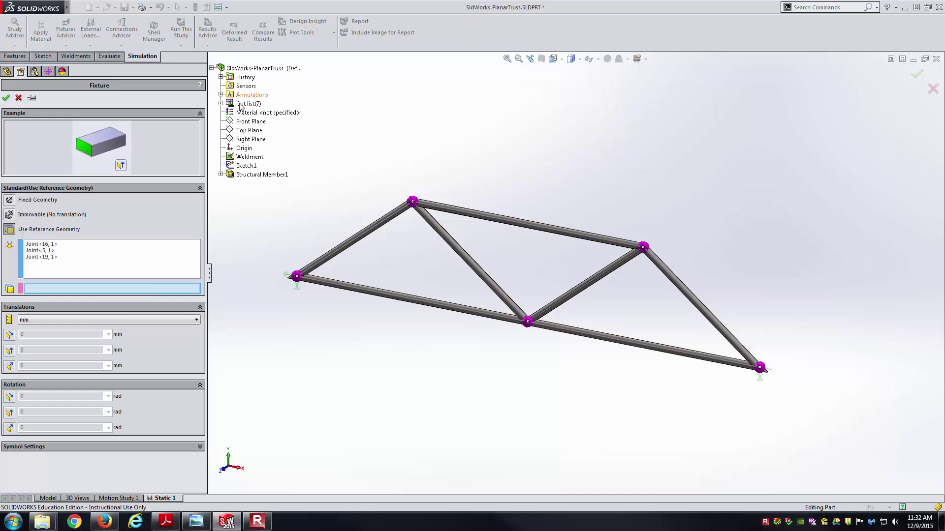
pyautogui.click(251, 121)
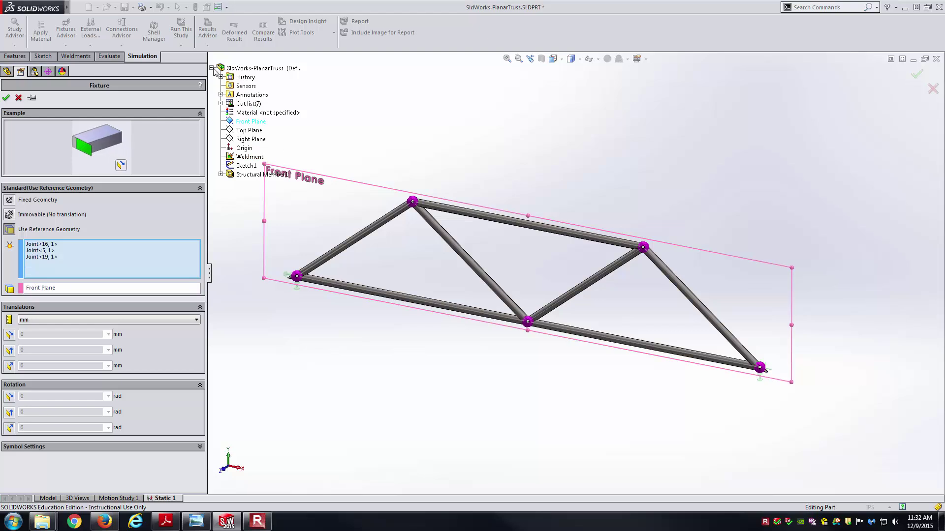
# - Fix joints D, B and E at 0 mm normal to the plane and 0 rad in the first two rotations, then accept and collapse the fixtures
pyautogui.click(196, 521)
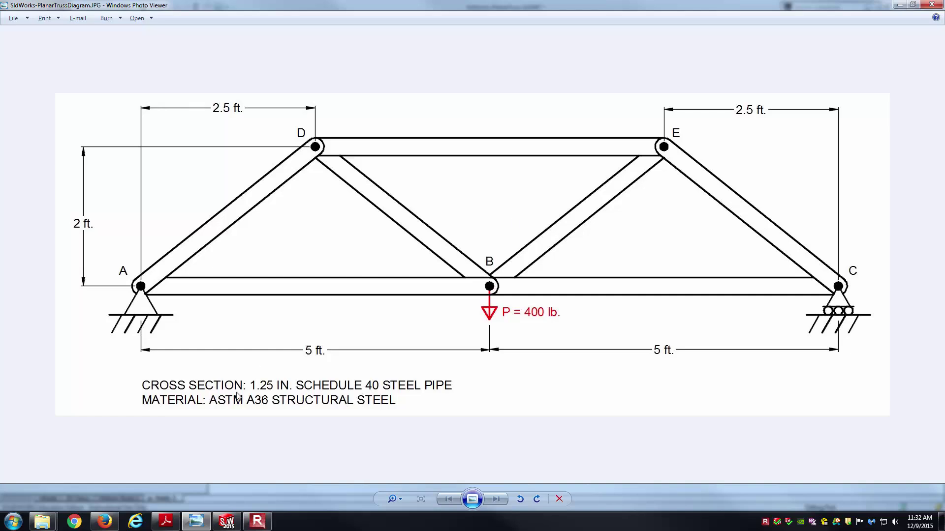
pyautogui.click(235, 520)
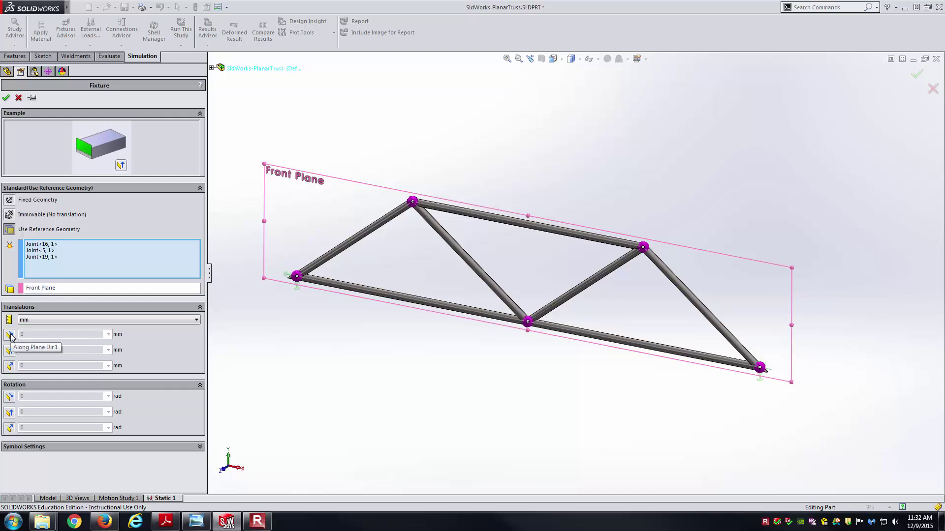
pyautogui.click(10, 368)
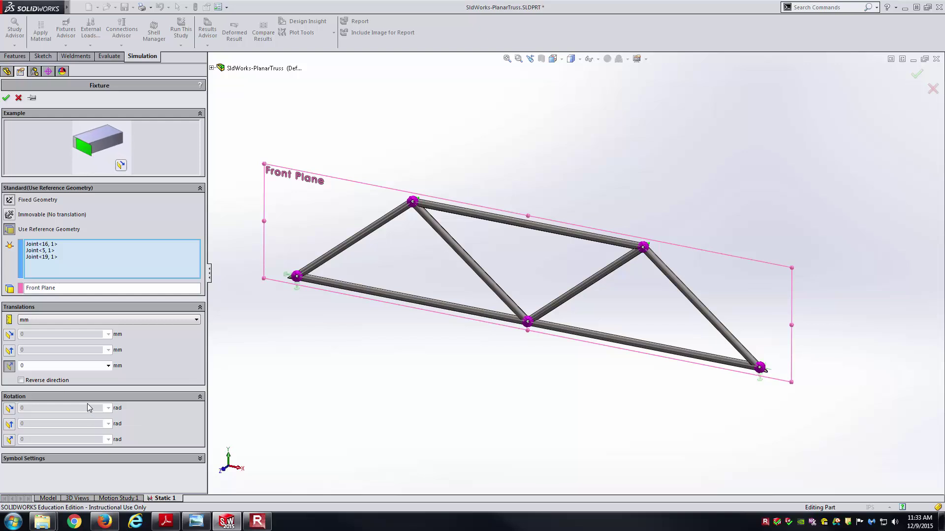
pyautogui.click(9, 408)
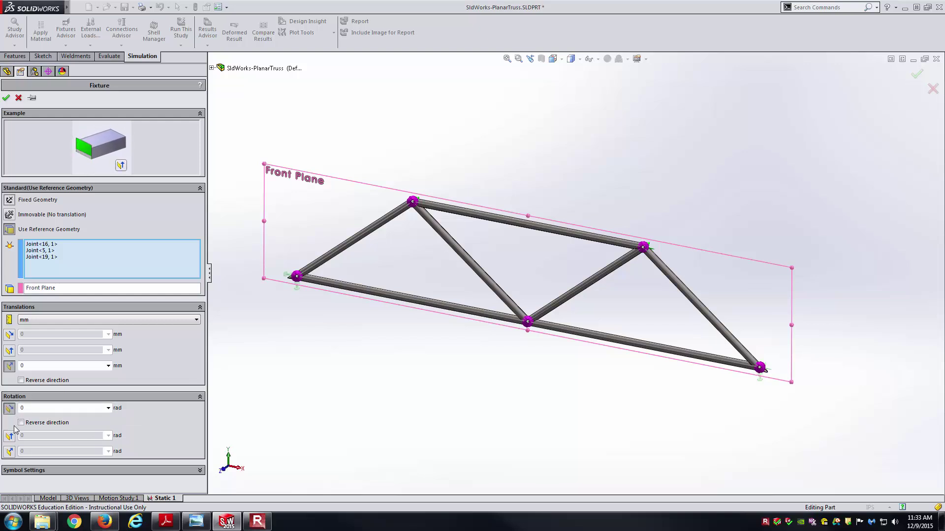
pyautogui.click(9, 436)
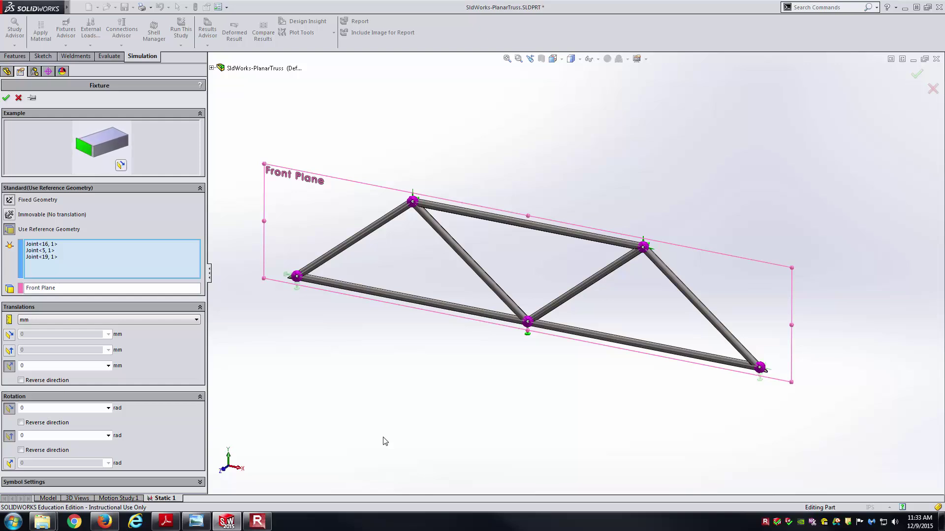
pyautogui.click(6, 98)
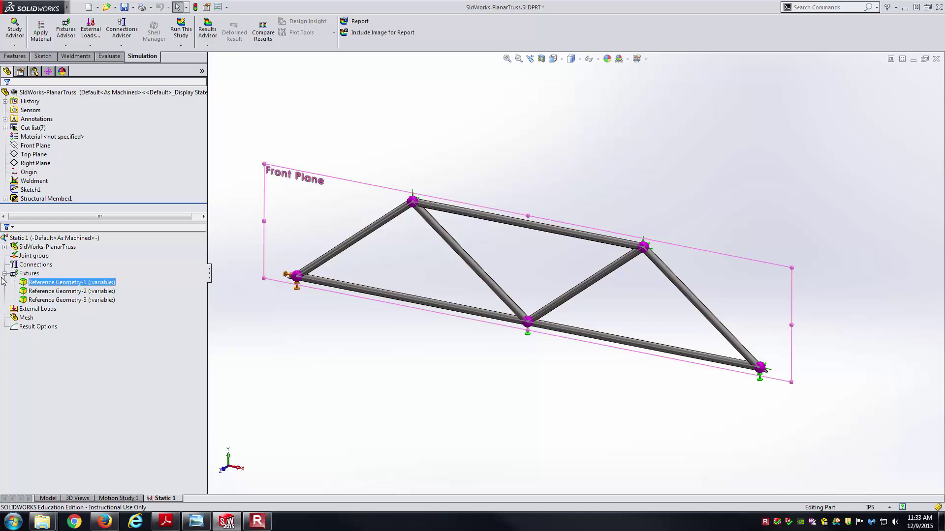
pyautogui.click(33, 256)
pyautogui.click(31, 283)
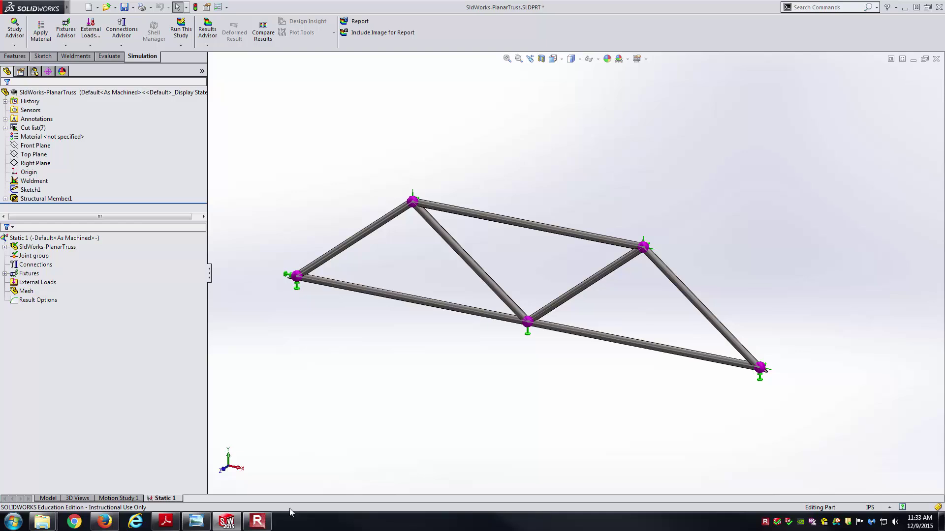
# - Check the load at joint B in the truss diagram and start a force on that joint with the Front Plane as direction reference
pyautogui.click(196, 521)
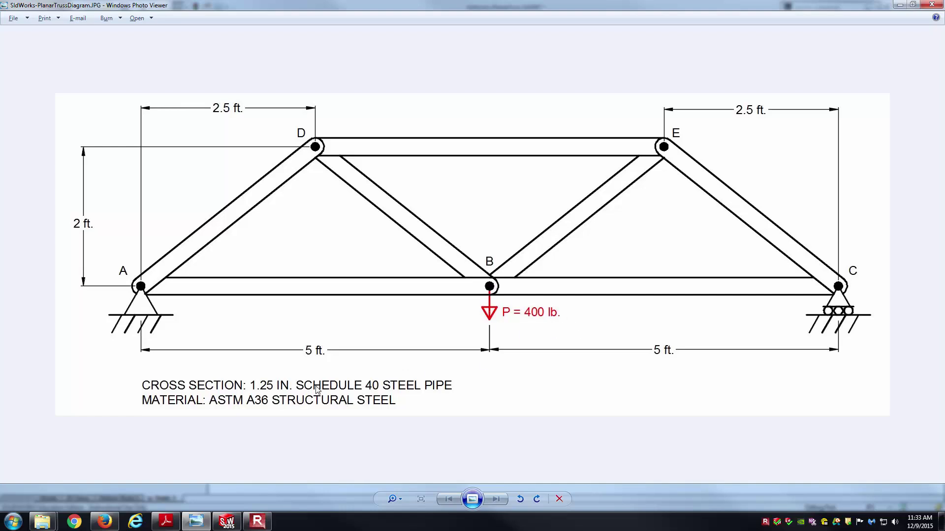
pyautogui.click(227, 521)
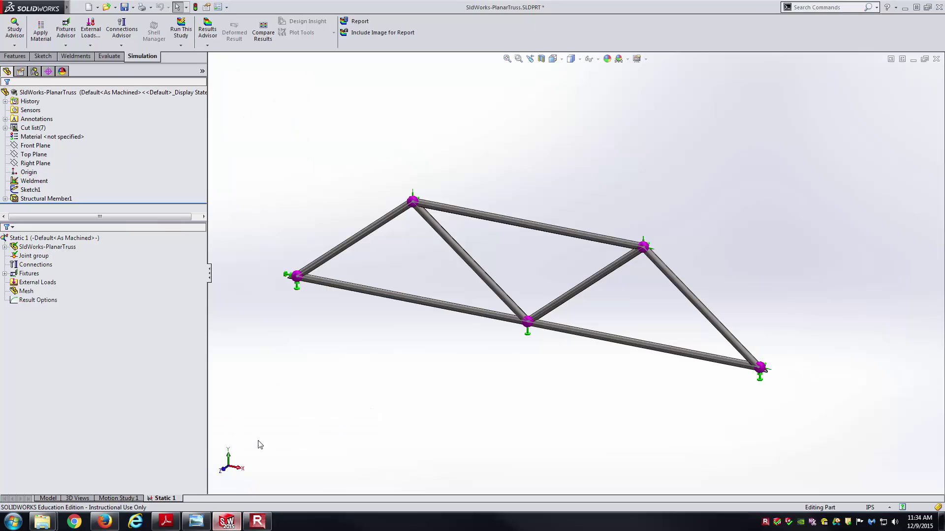
pyautogui.rightClick(48, 282)
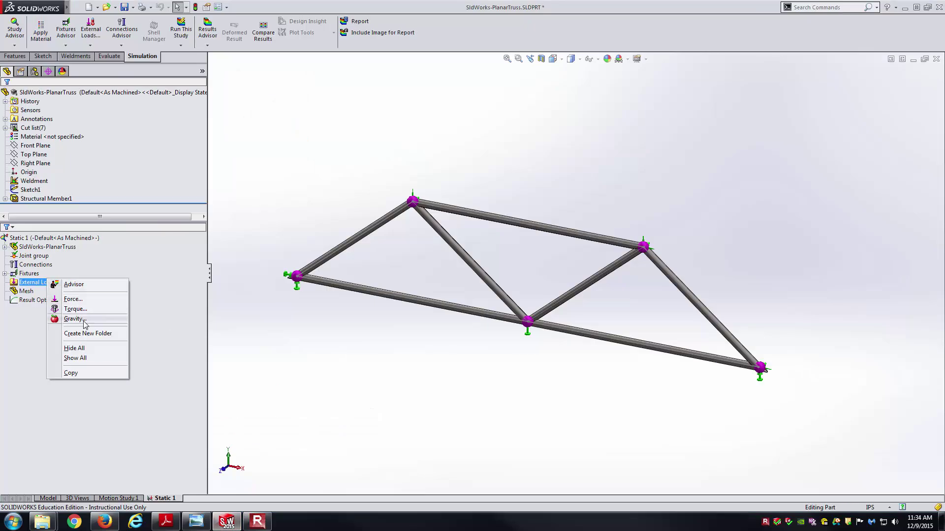
pyautogui.click(87, 300)
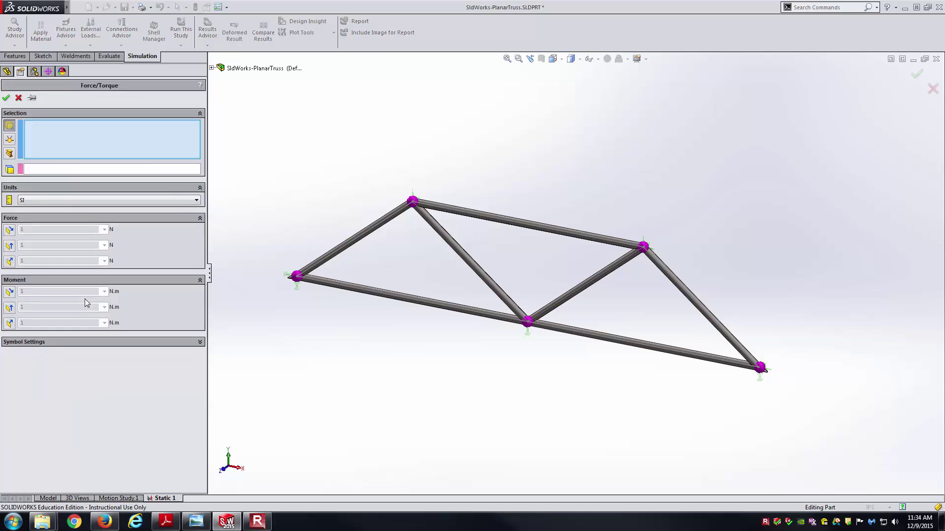
pyautogui.click(10, 139)
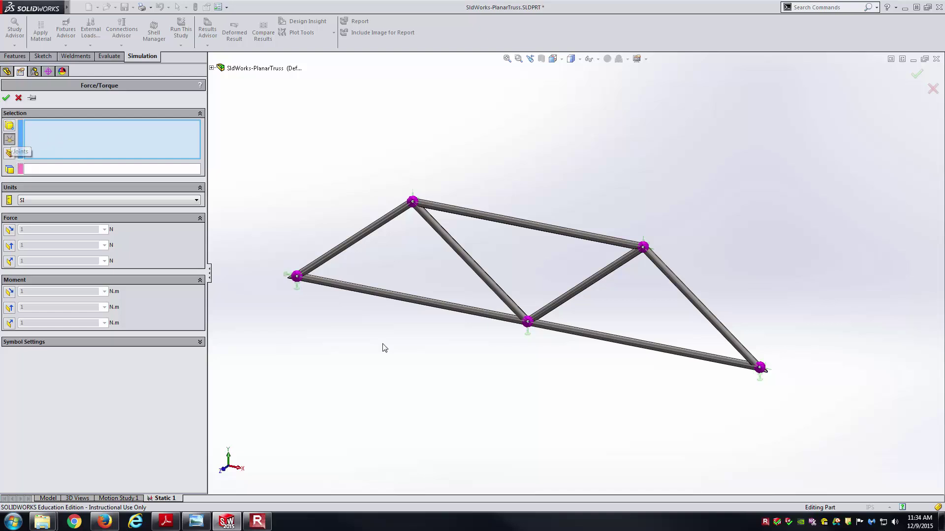
pyautogui.click(527, 321)
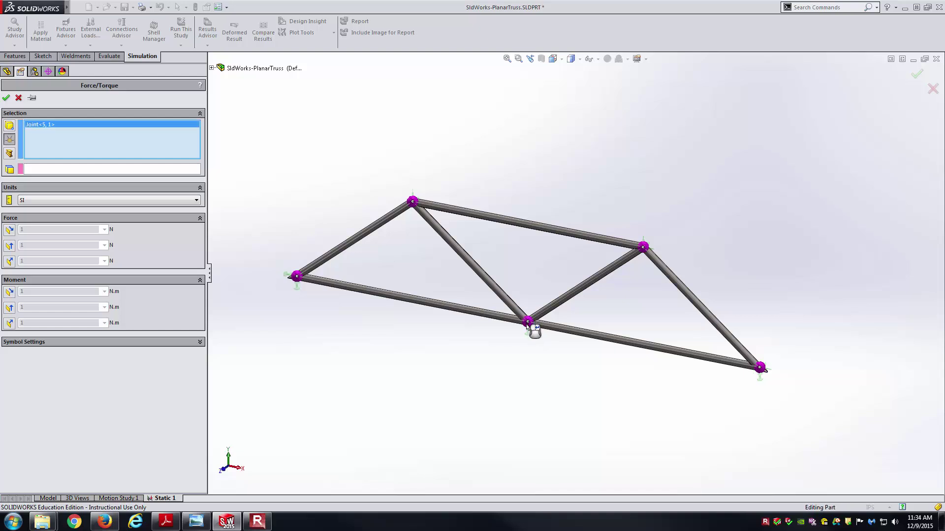
pyautogui.click(148, 169)
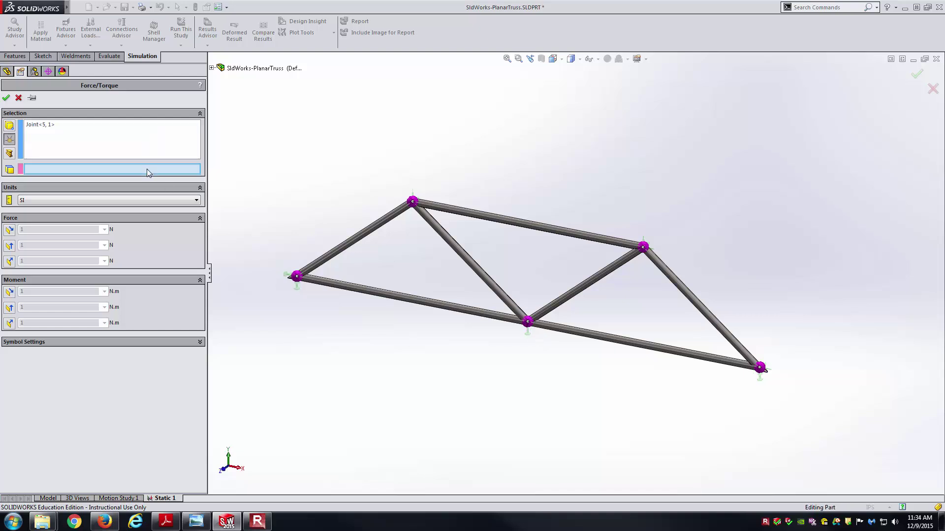
pyautogui.click(211, 68)
pyautogui.click(251, 121)
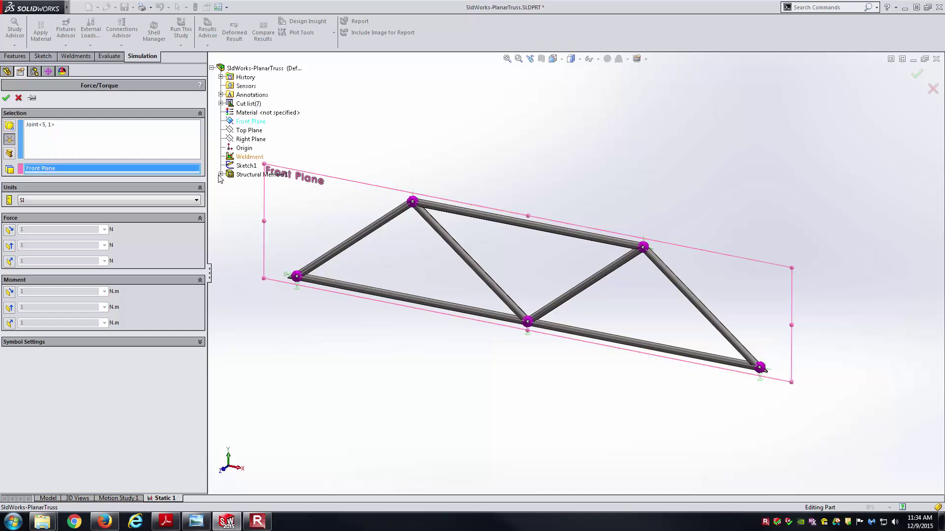
# - Set the force units to English (IPS) and enable the force along plane direction 2, reversed to point downward
pyautogui.click(100, 200)
pyautogui.click(99, 213)
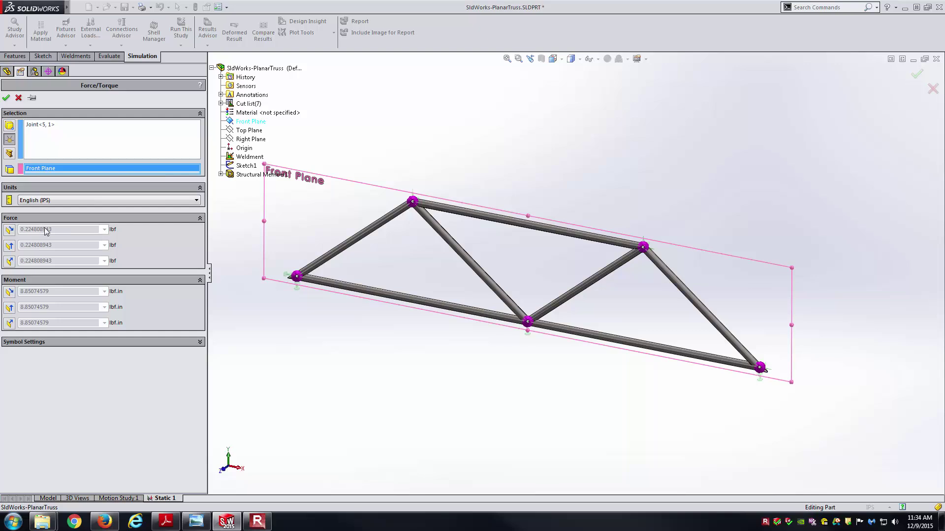
pyautogui.click(10, 245)
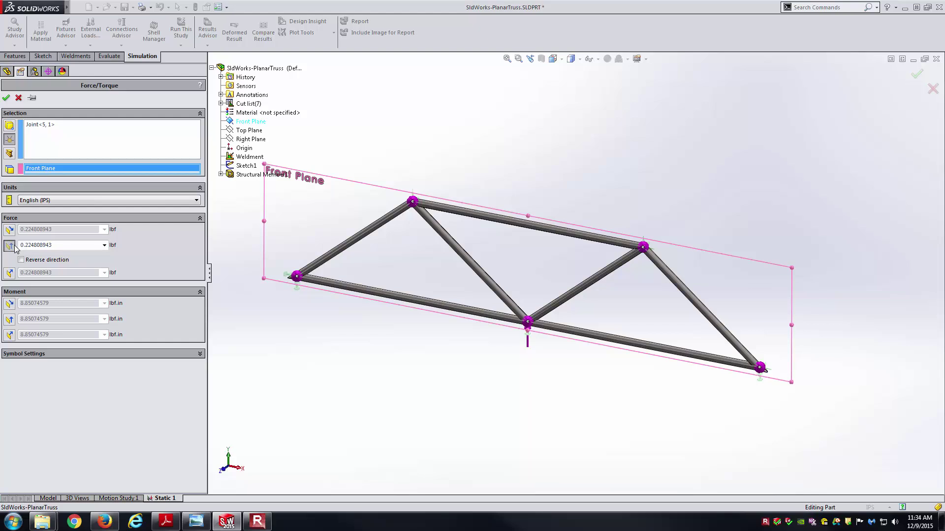
pyautogui.click(31, 259)
# - Try the force along plane direction 1, and return to the reversed force along plane direction 2
pyautogui.click(10, 230)
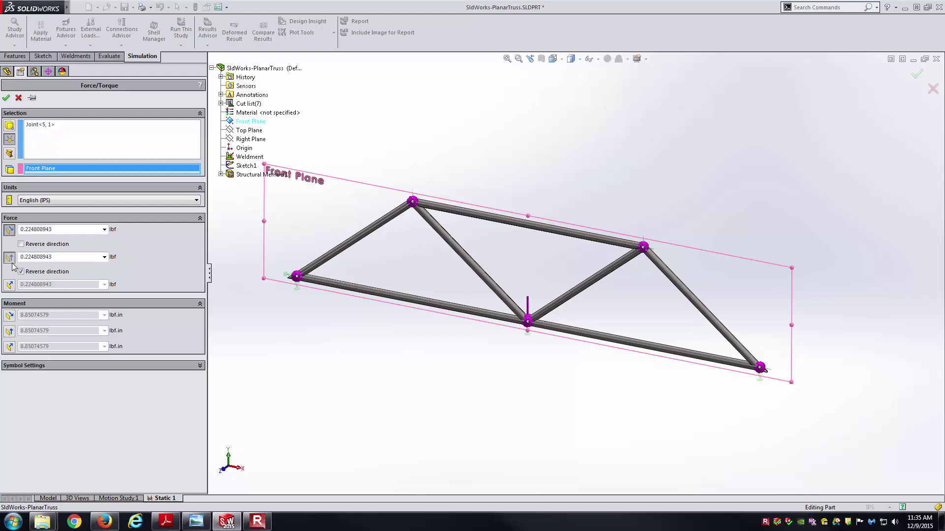
pyautogui.click(9, 258)
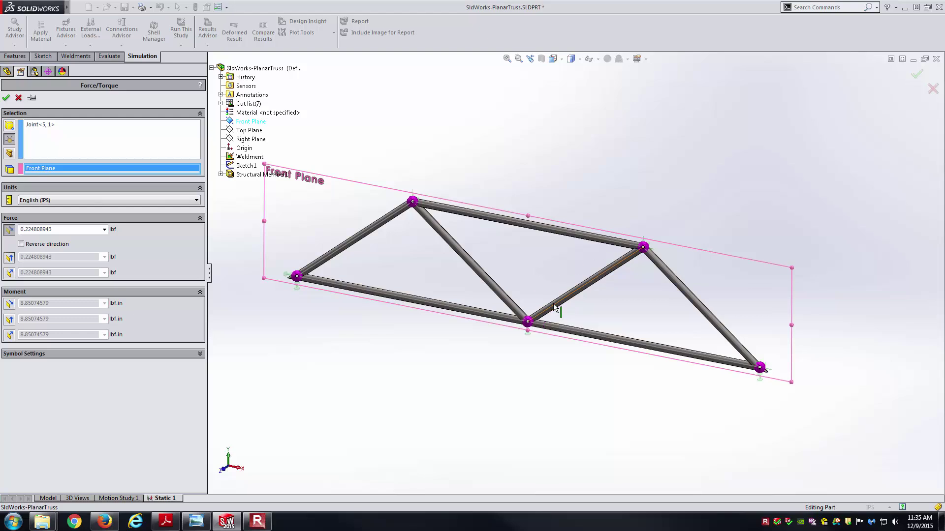
pyautogui.click(10, 229)
pyautogui.click(10, 245)
pyautogui.click(21, 260)
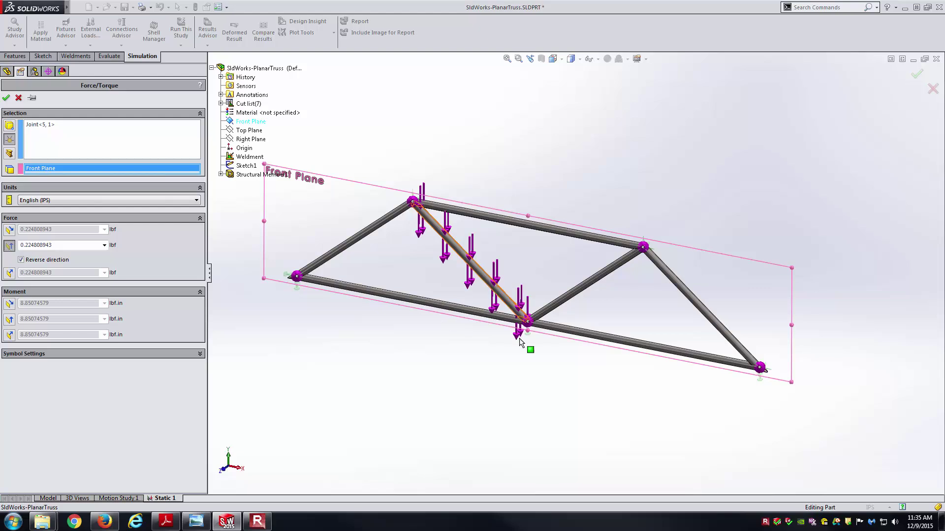
# - Set the downward force on joint B to 400 lbf, accept it and collapse the external loads
pyautogui.doubleClick(70, 248)
pyautogui.write('400')
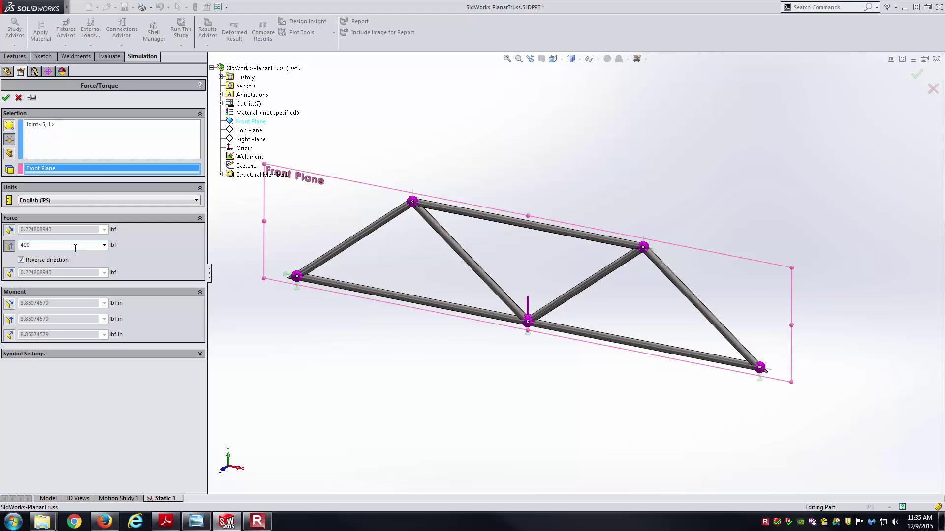
pyautogui.click(6, 97)
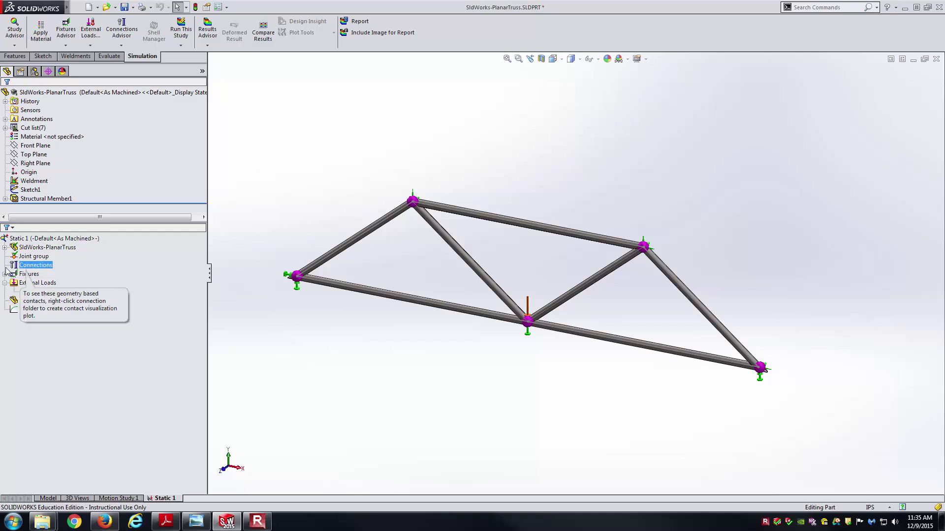
pyautogui.click(4, 282)
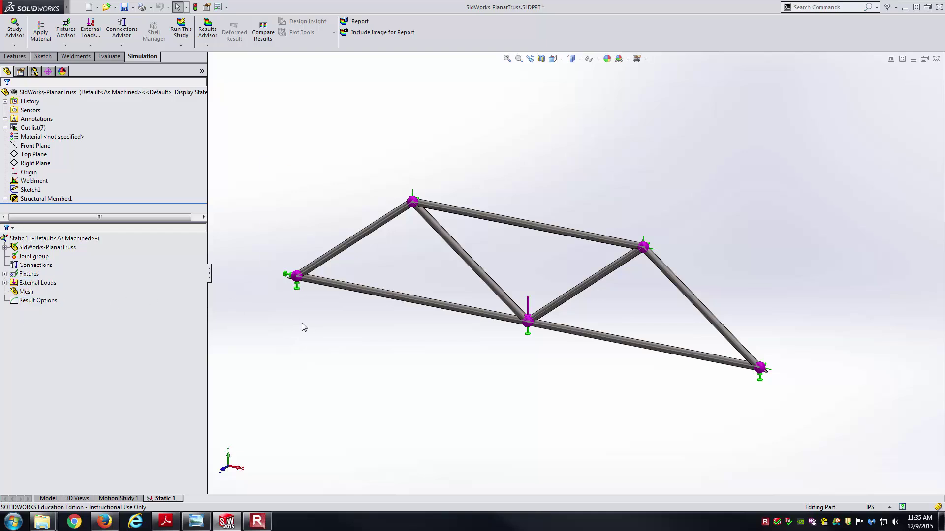
# - Create the beam mesh for the truss and review its mesh details
pyautogui.rightClick(32, 292)
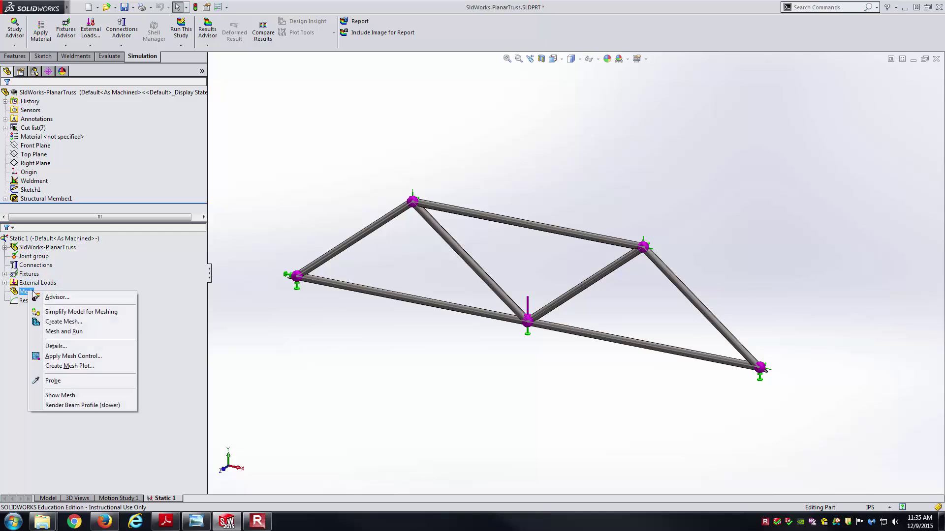
pyautogui.click(63, 323)
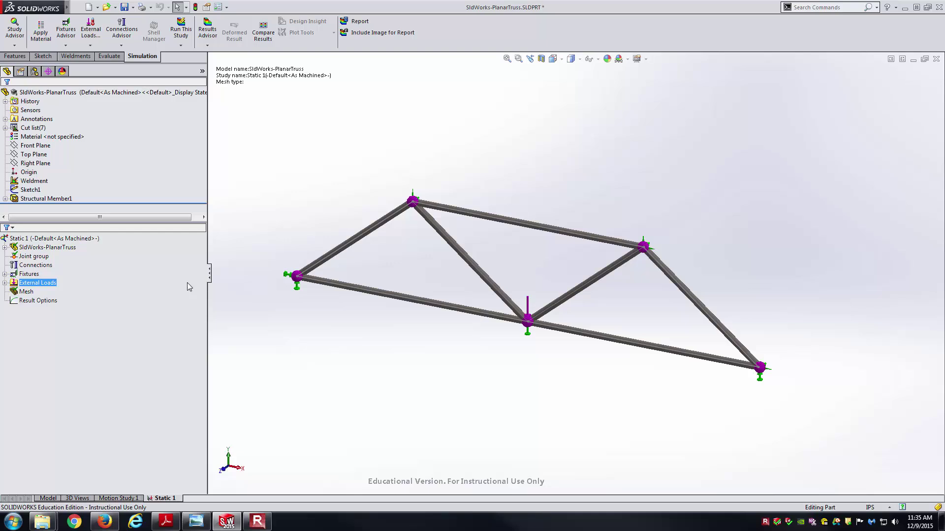
pyautogui.click(223, 297)
pyautogui.rightClick(23, 292)
pyautogui.click(46, 344)
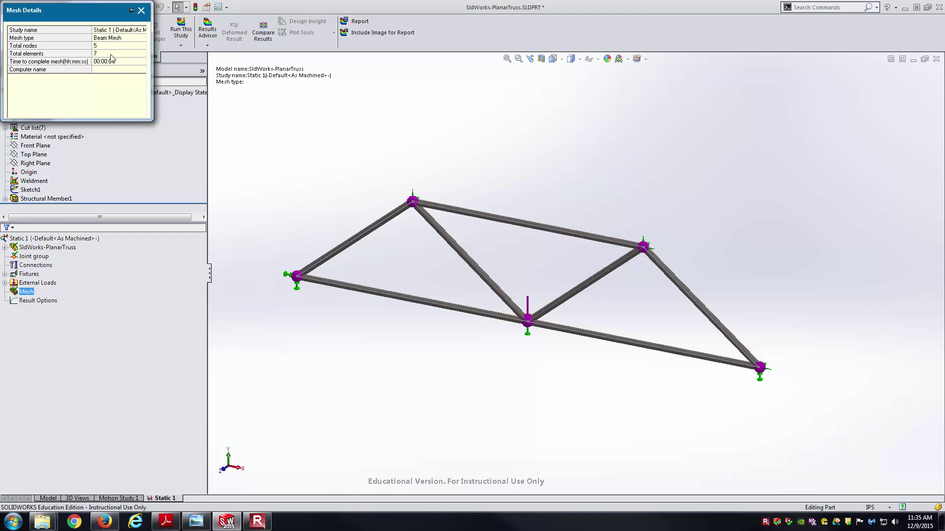
pyautogui.click(141, 10)
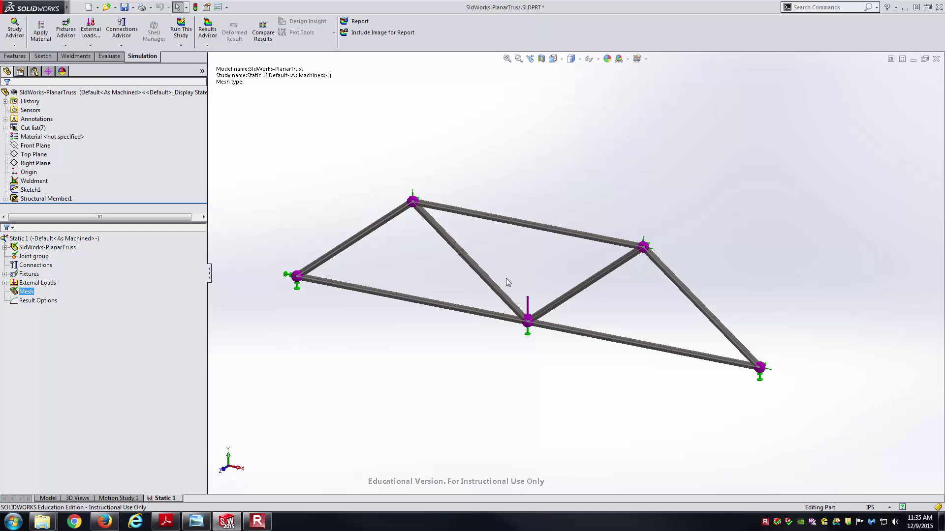
# - Run the static study and redefine the stress plot as axial stress in psi with the deformed shape at true scale
pyautogui.click(184, 33)
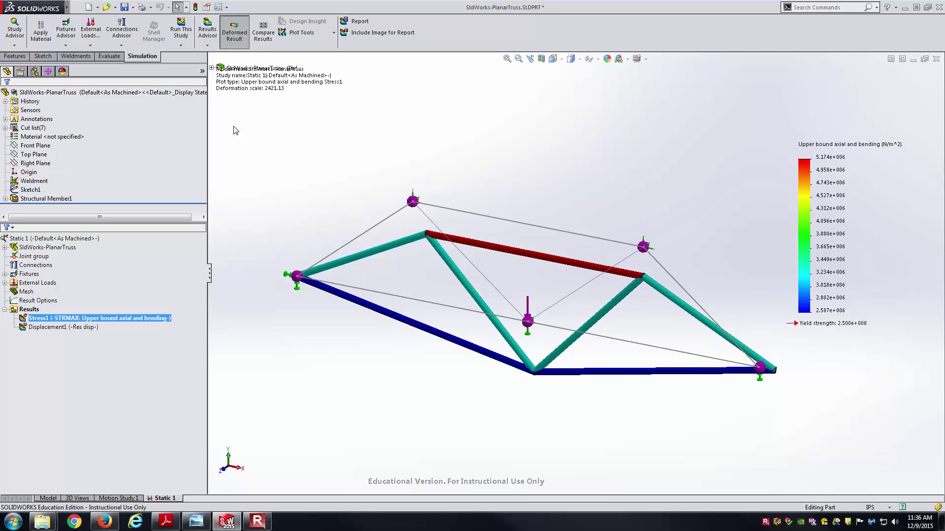
pyautogui.rightClick(153, 319)
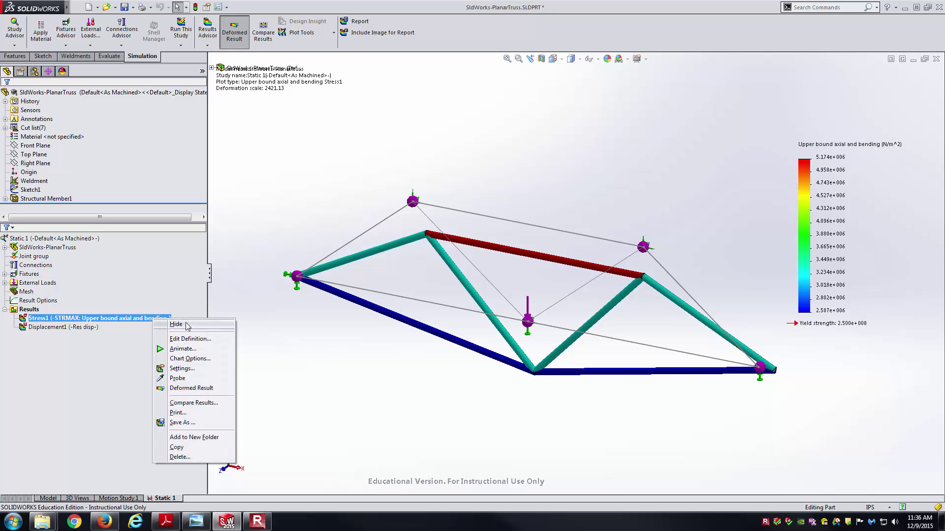
pyautogui.click(188, 342)
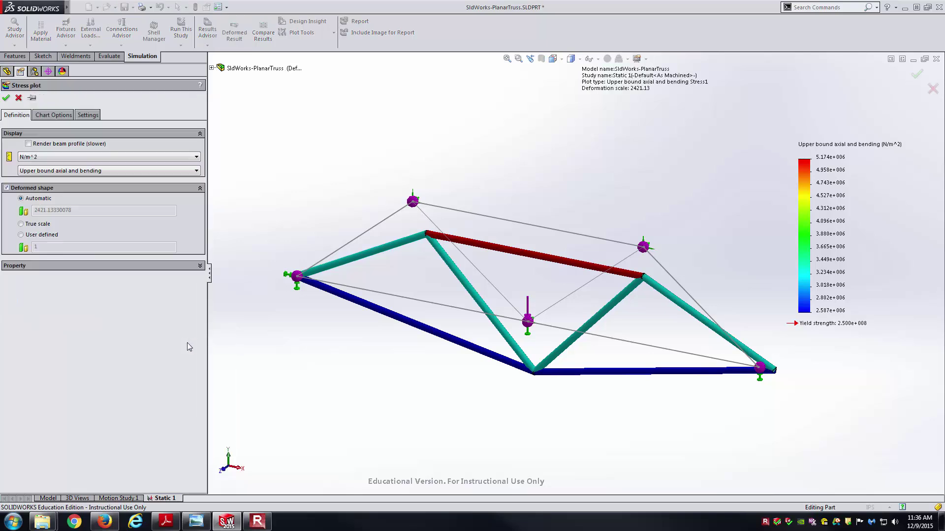
pyautogui.click(55, 158)
pyautogui.click(55, 167)
pyautogui.click(61, 172)
pyautogui.click(58, 179)
pyautogui.click(41, 224)
# - Format the stress plot's legend numbers as floating with 0 decimal places and accept the plot
pyautogui.click(52, 115)
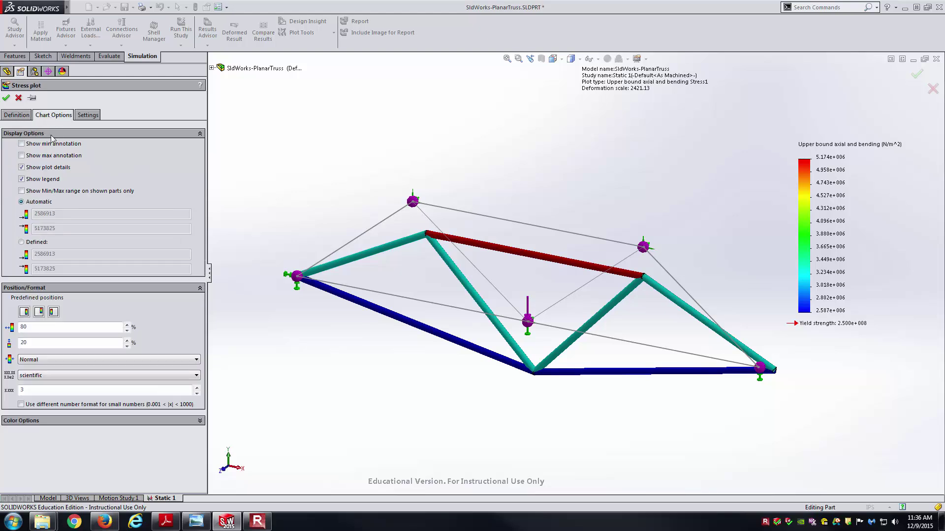
pyautogui.click(65, 375)
pyautogui.click(65, 389)
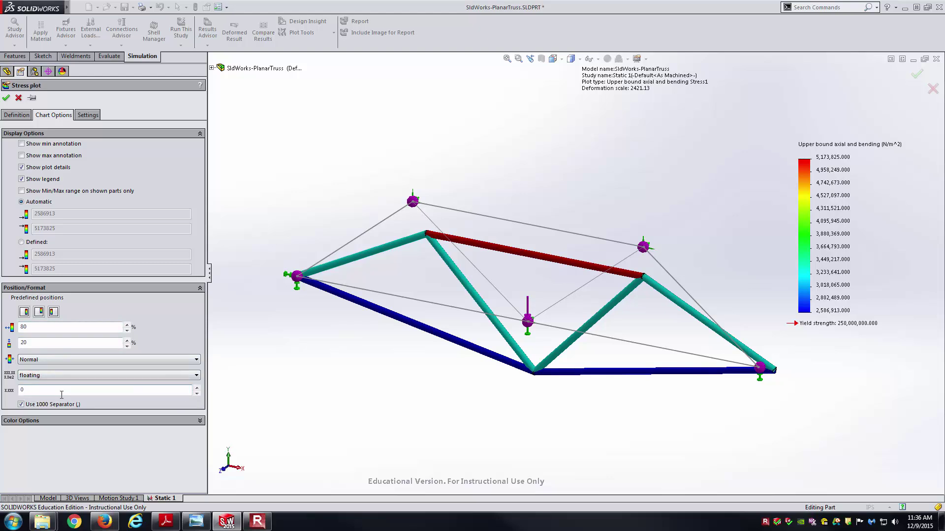
pyautogui.click(7, 98)
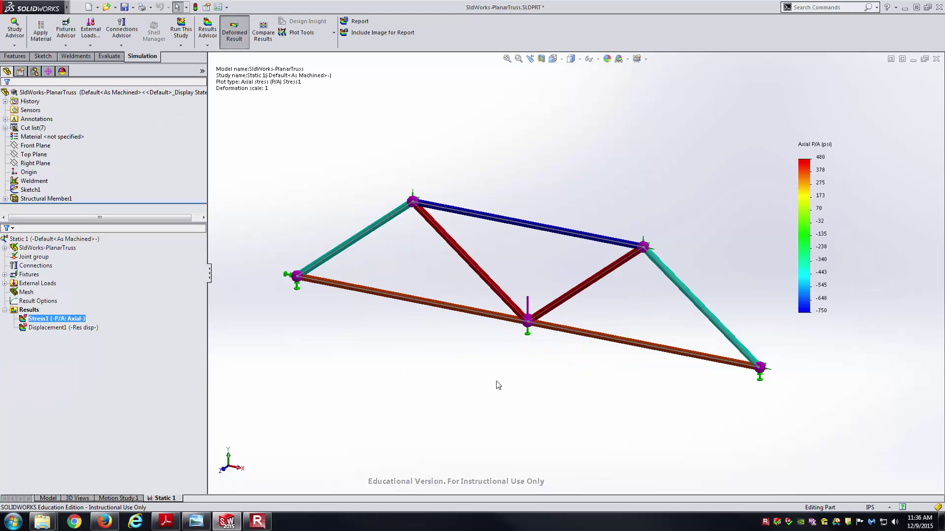
# - Probe the axial stress in members AB and AD in the front view and place their callouts clear of the truss
pyautogui.scroll(1, 509, 376)
pyautogui.scroll(-1, 686, 289)
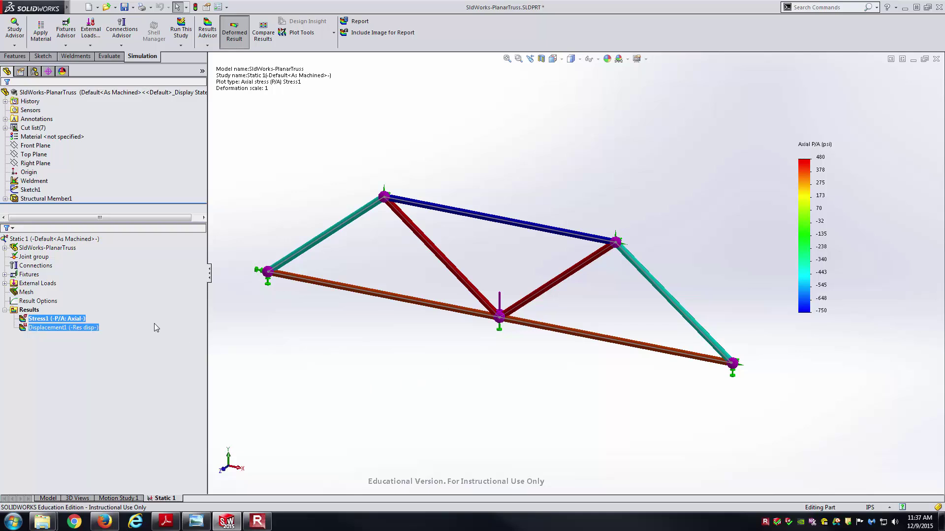
pyautogui.rightClick(70, 321)
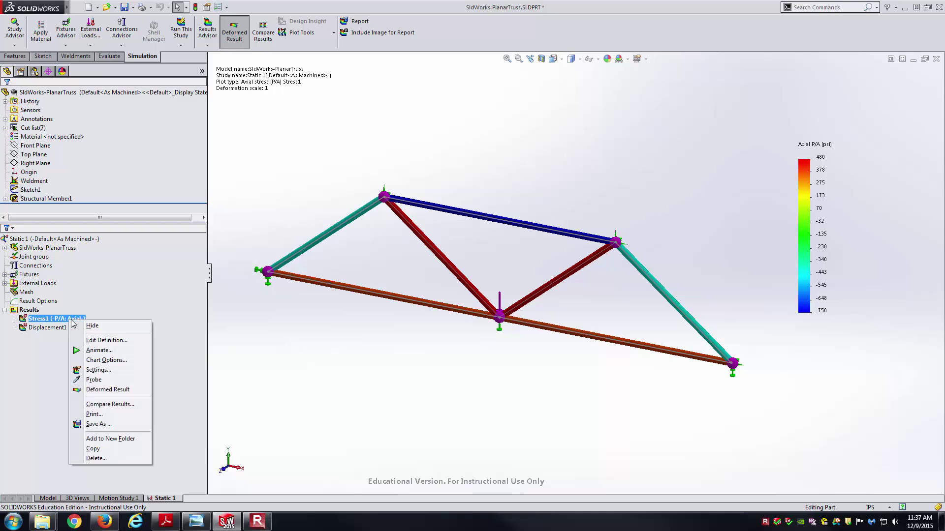
pyautogui.click(94, 379)
pyautogui.click(552, 58)
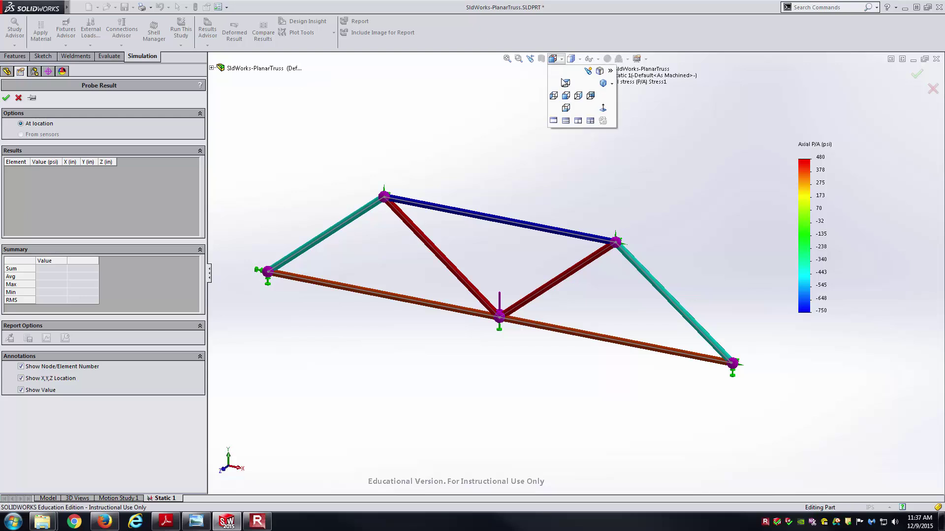
pyautogui.click(564, 96)
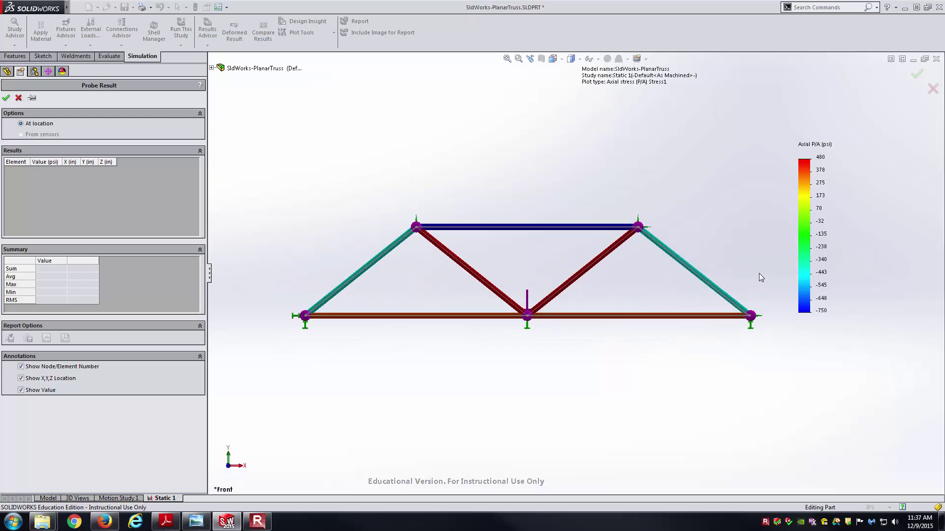
pyautogui.click(413, 316)
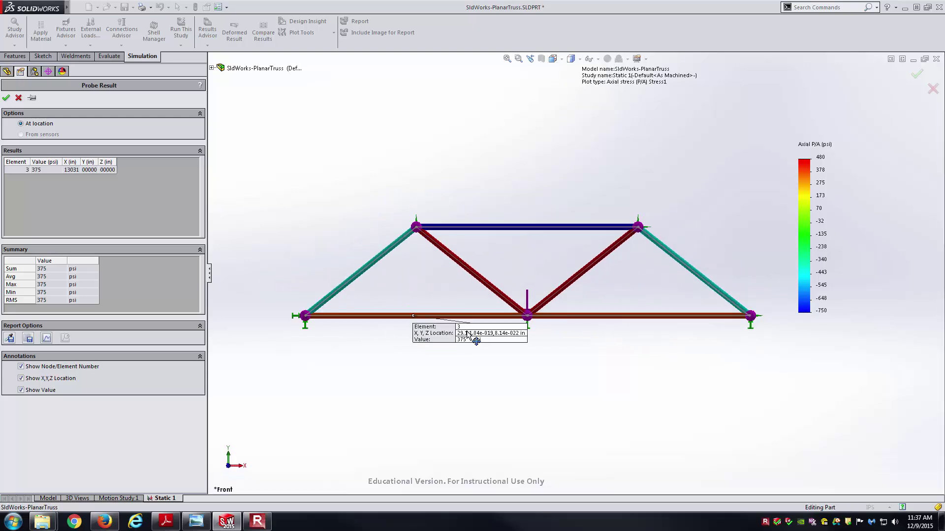
pyautogui.click(376, 259)
pyautogui.moveTo(428, 278); pyautogui.dragTo(301, 218)
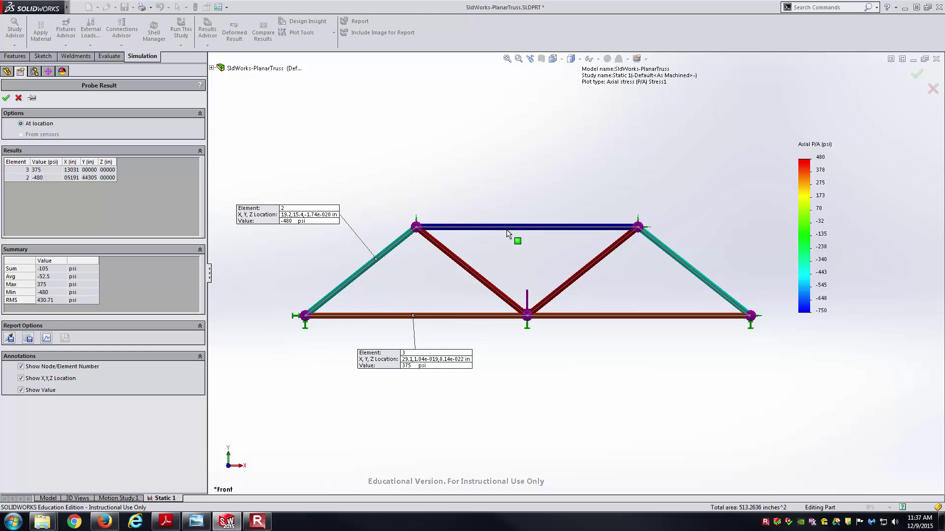
# - Probe the axial stress in top member DE and diagonal DB, placing both callouts above the truss
pyautogui.click(526, 228)
pyautogui.moveTo(565, 241); pyautogui.dragTo(545, 171)
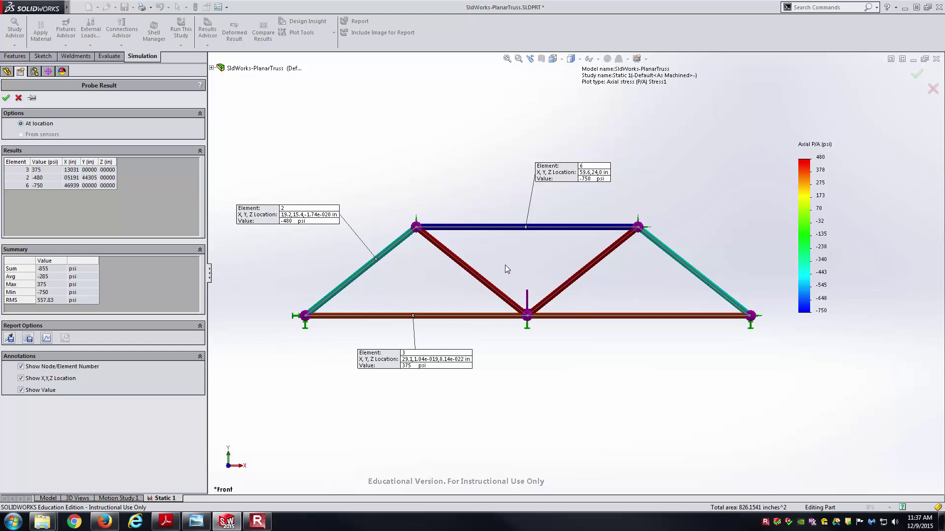
pyautogui.click(480, 277)
pyautogui.moveTo(492, 288); pyautogui.dragTo(426, 78)
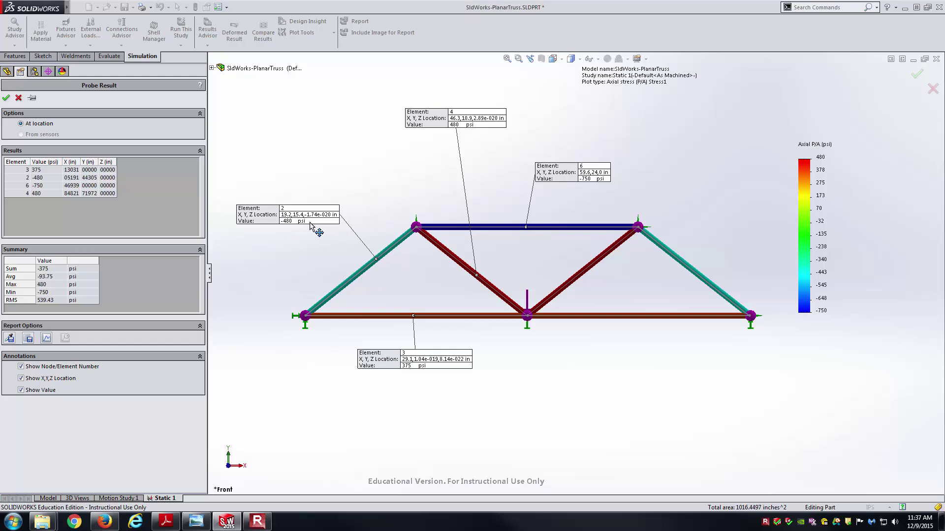
pyautogui.moveTo(467, 123); pyautogui.dragTo(469, 144)
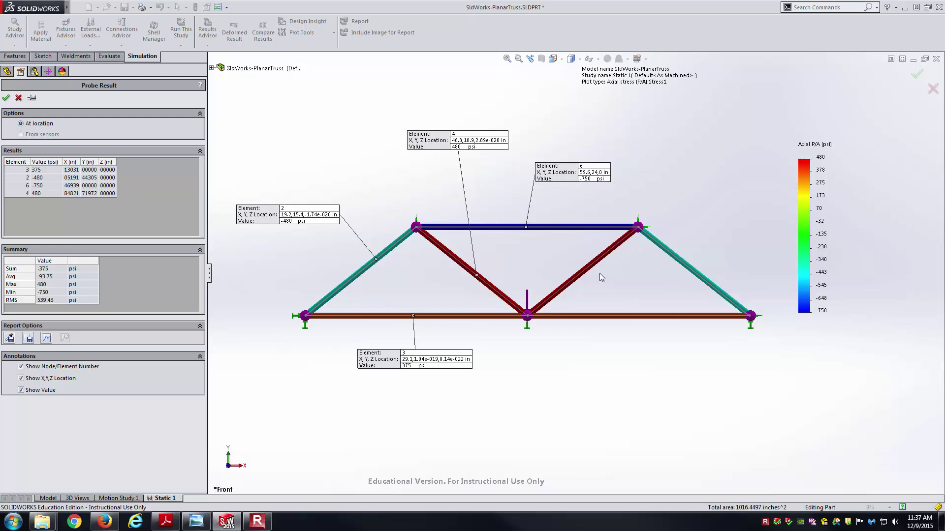
# - Probe the axial stress in the truss's right outer diagonal, right inner diagonal and right bottom member, moving overlapping callouts clear, and close the probe
pyautogui.click(672, 255)
pyautogui.moveTo(716, 261); pyautogui.dragTo(735, 209)
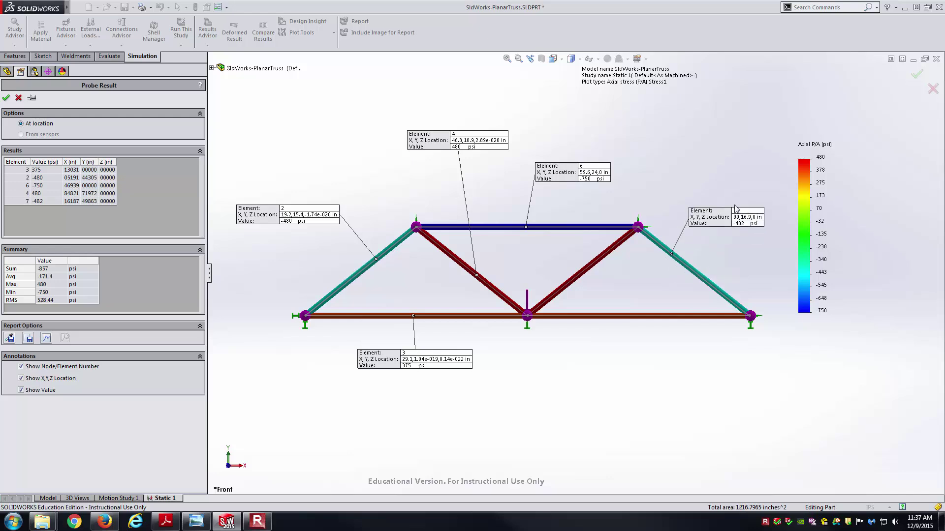
pyautogui.click(589, 266)
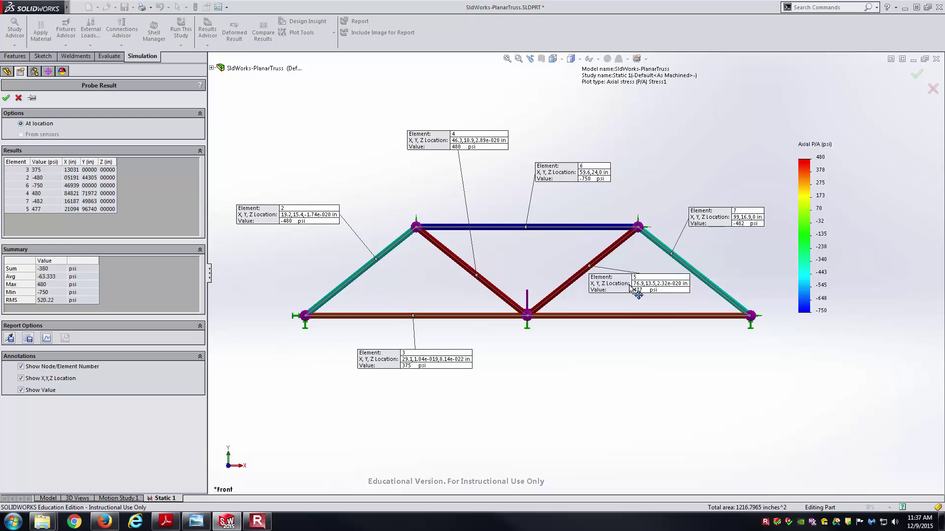
pyautogui.click(669, 315)
pyautogui.moveTo(707, 335); pyautogui.dragTo(674, 353)
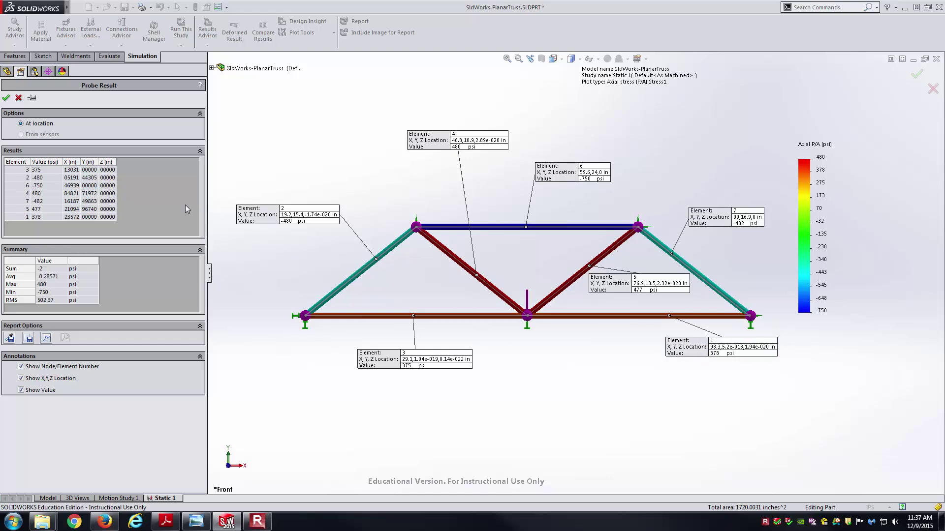
pyautogui.click(6, 97)
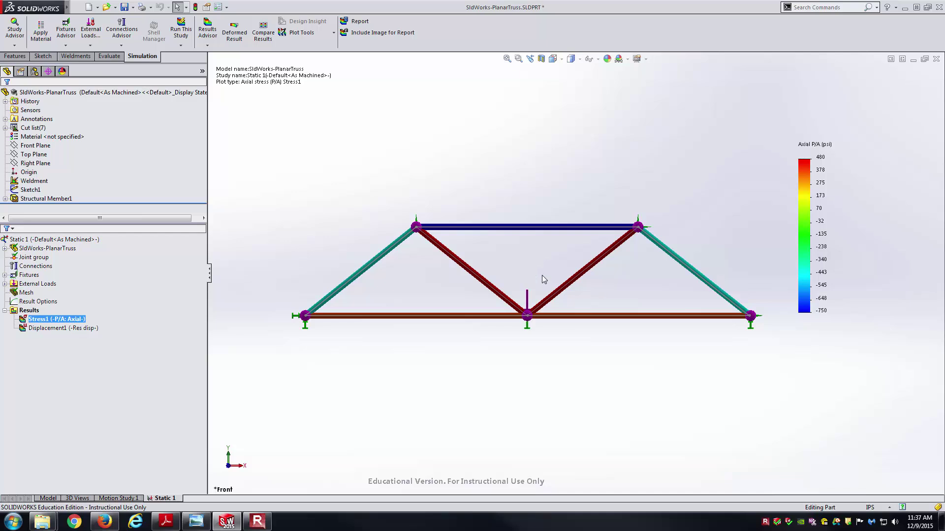
# - Activate the Displacement1 result plot and view the deformed truss from the front
pyautogui.hotkey('ctrl', '7')
pyautogui.scroll(-2, 856, 305)
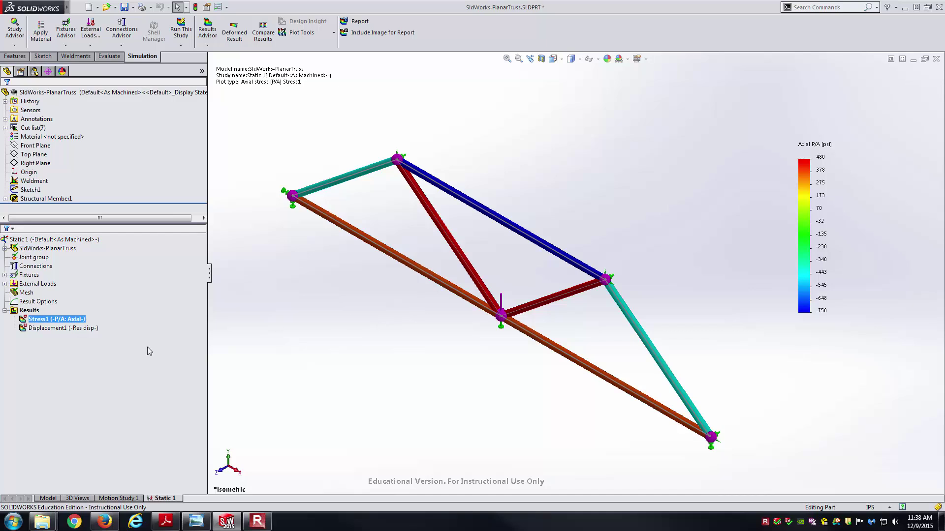
pyautogui.keyDown('ctrl'); pyautogui.click(69, 328); pyautogui.keyUp('ctrl')
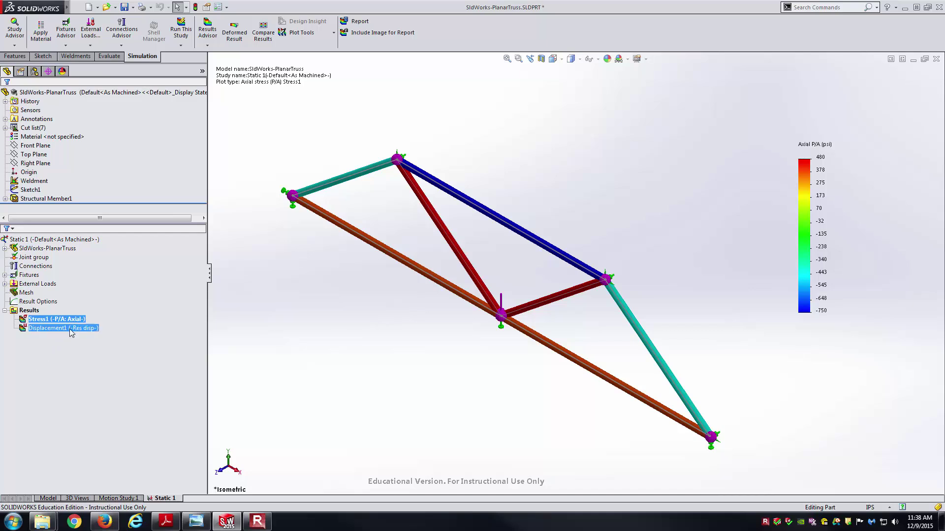
pyautogui.doubleClick(71, 328)
pyautogui.click(570, 59)
pyautogui.click(569, 97)
pyautogui.scroll(-1, 726, 297)
pyautogui.scroll(1, 694, 318)
pyautogui.scroll(-1, 705, 318)
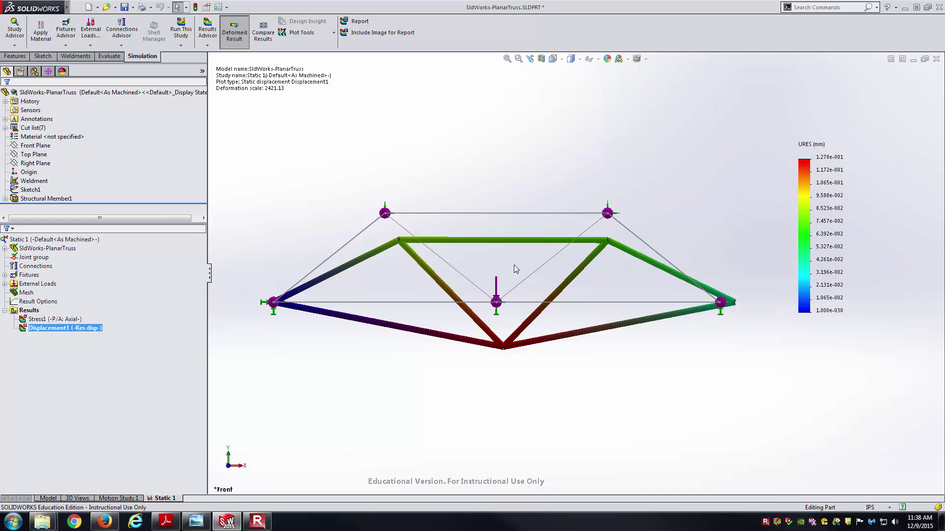
# - Set the displacement plot's deformed shape to true scale and accept the definition
pyautogui.rightClick(86, 329)
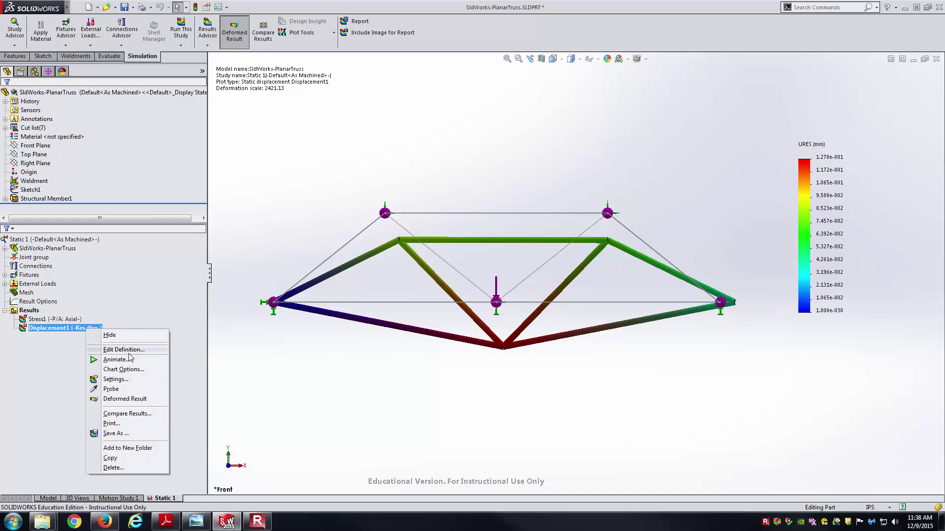
pyautogui.click(136, 350)
pyautogui.click(32, 230)
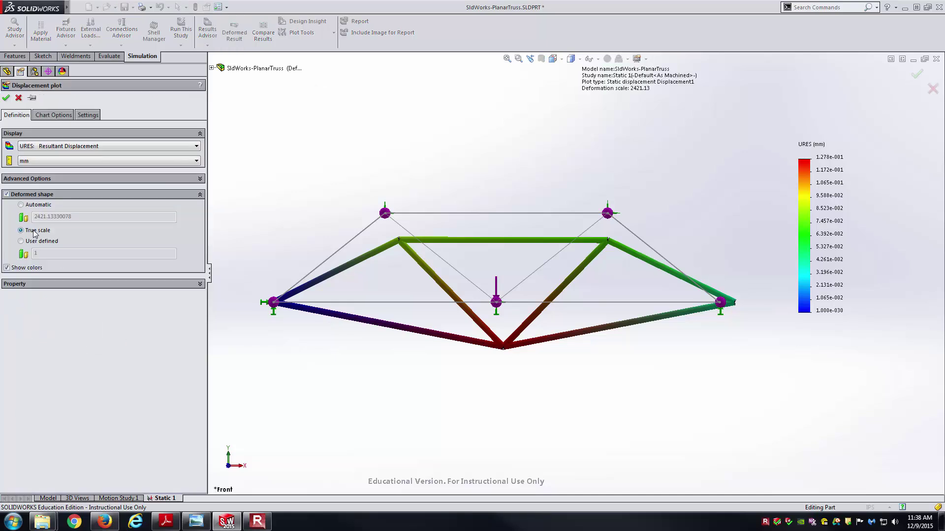
pyautogui.press('Return')
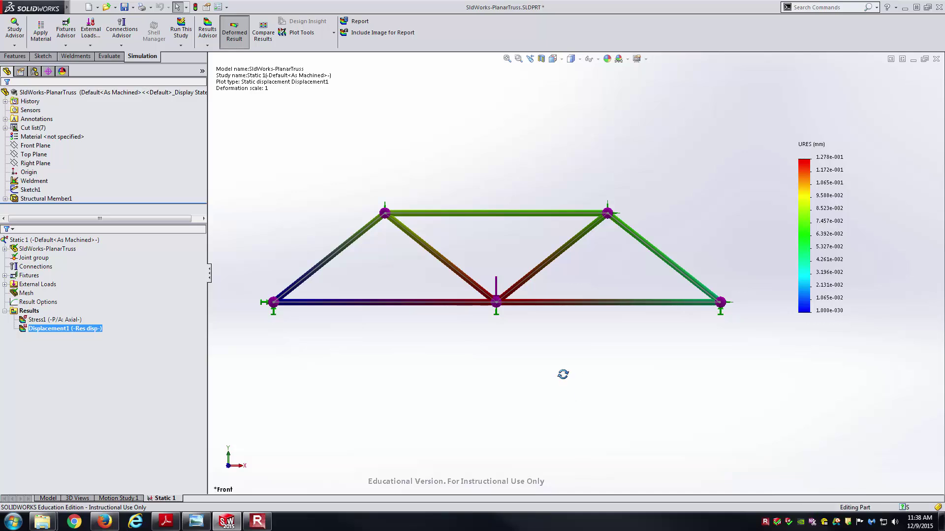
pyautogui.moveTo(563, 373); pyautogui.dragTo(522, 369, button='middle')
# - Reactivate the Stress1 axial stress plot and show the truss in the isometric view
pyautogui.click(54, 319)
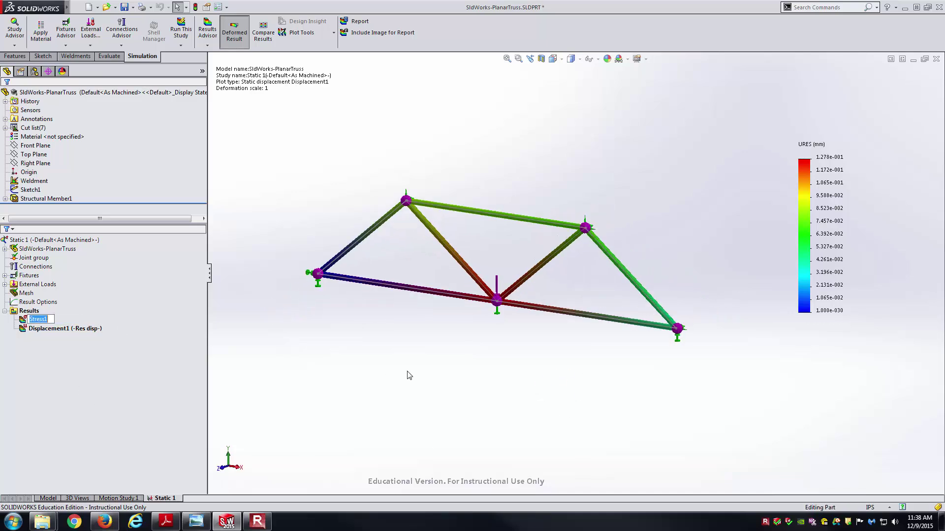
pyautogui.doubleClick(27, 319)
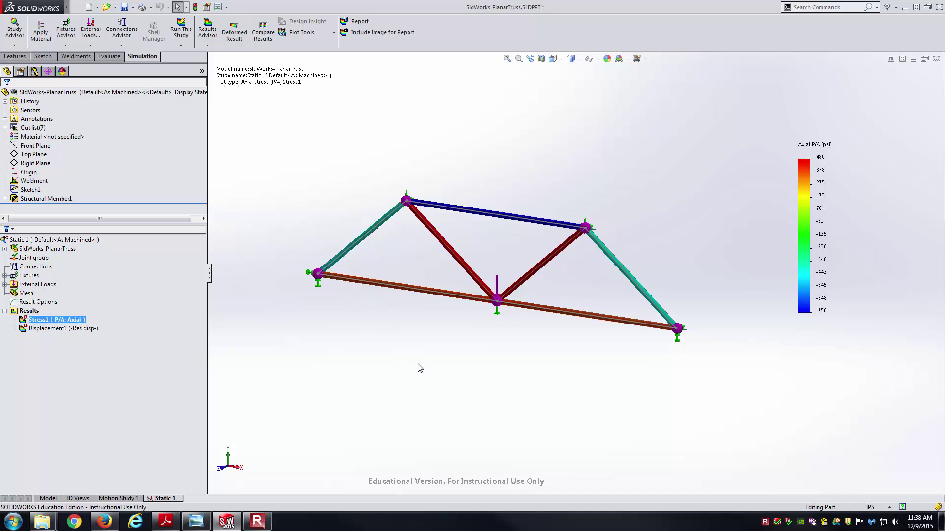
pyautogui.hotkey('ctrl', '7')
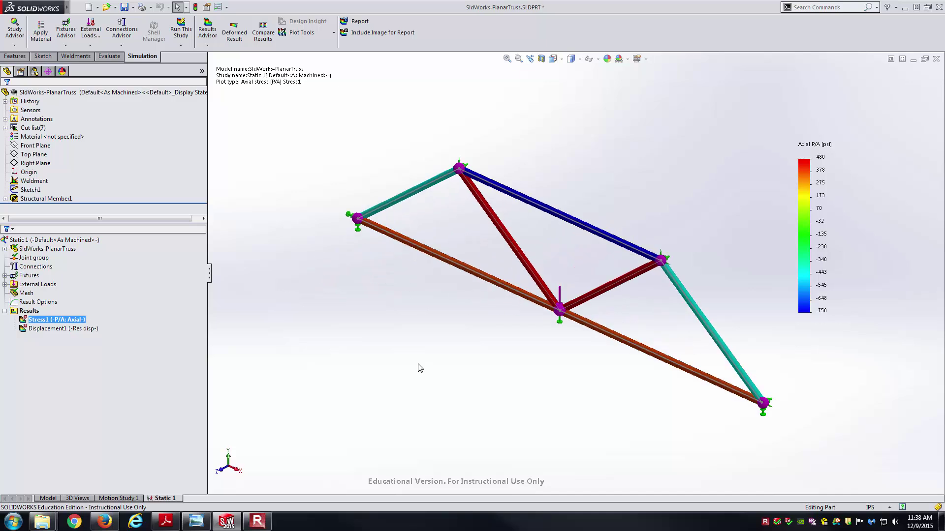